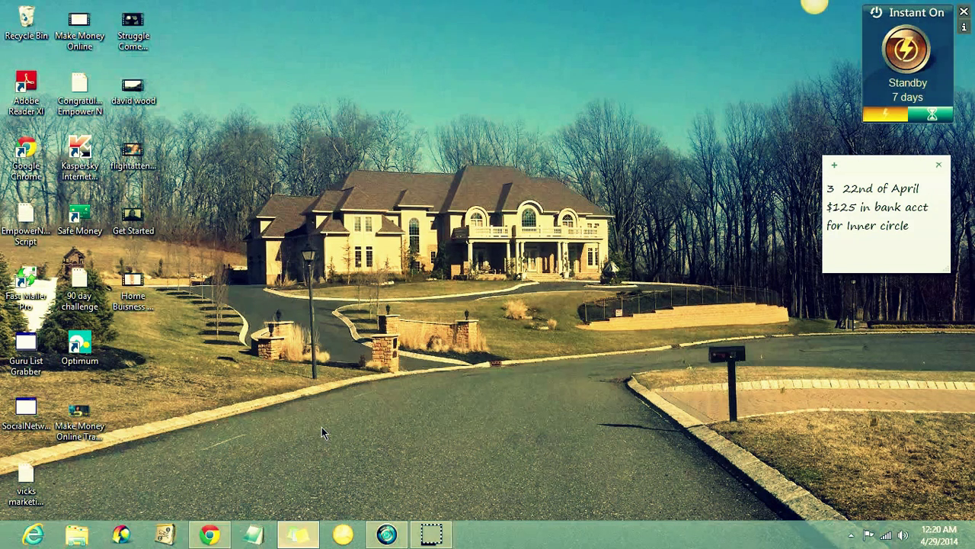
# Step: Restore the Chrome window showing the Yahoo Travel pet travel article
pyautogui.click(208, 534)
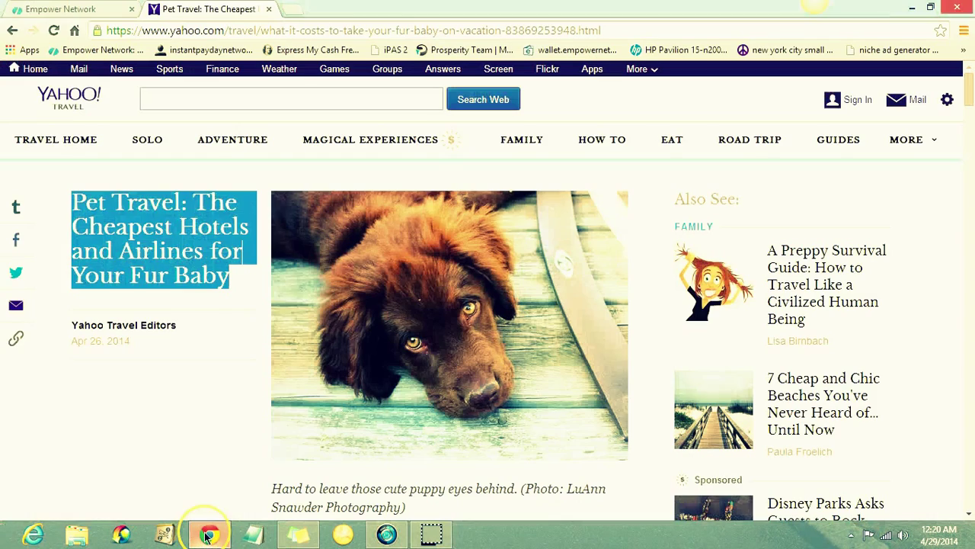
# Step: Close both open tabs and reopen the Empower Network site from the bookmark
pyautogui.click(271, 9)
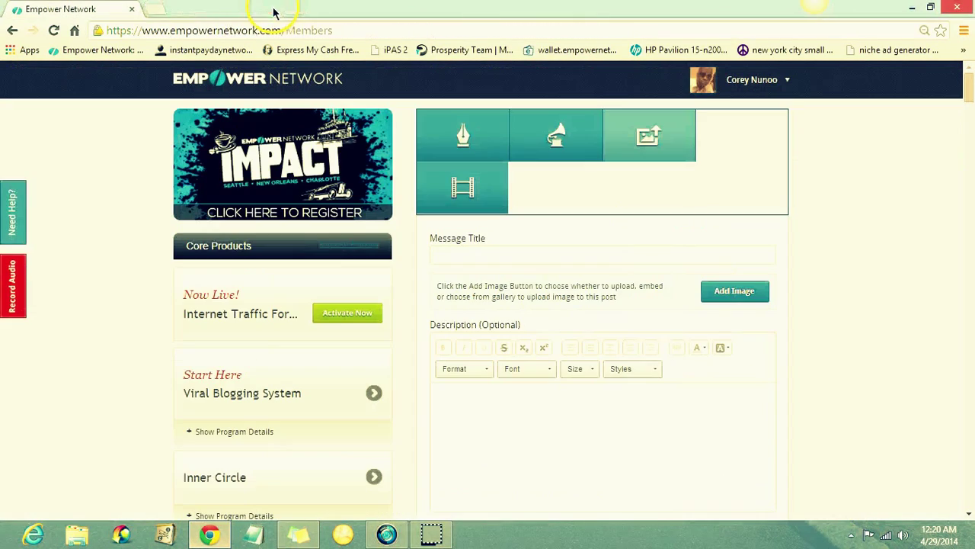
pyautogui.click(131, 10)
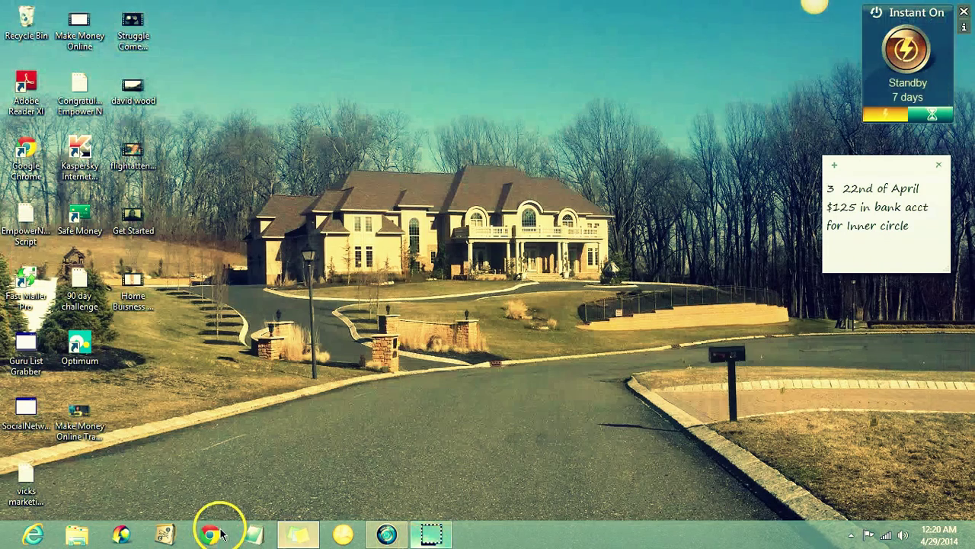
pyautogui.click(212, 533)
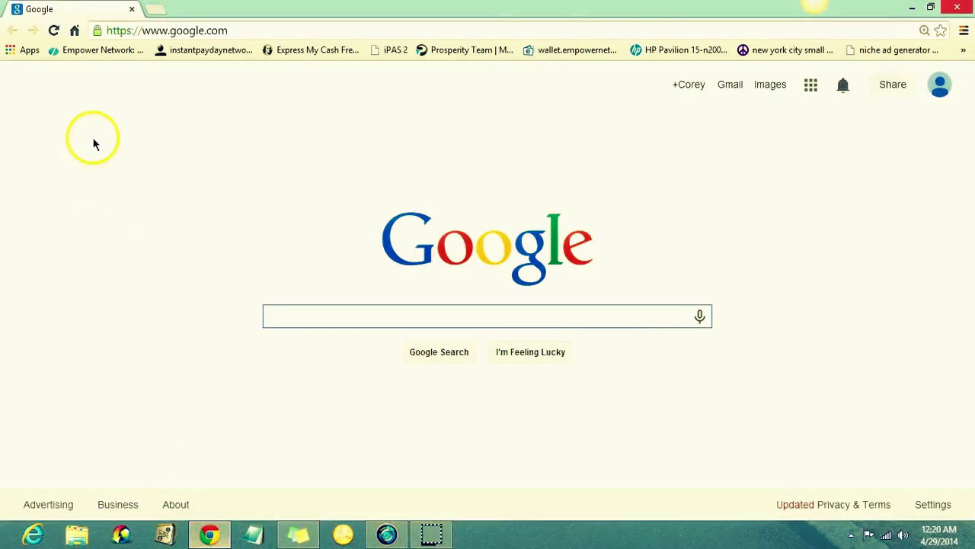
pyautogui.click(75, 54)
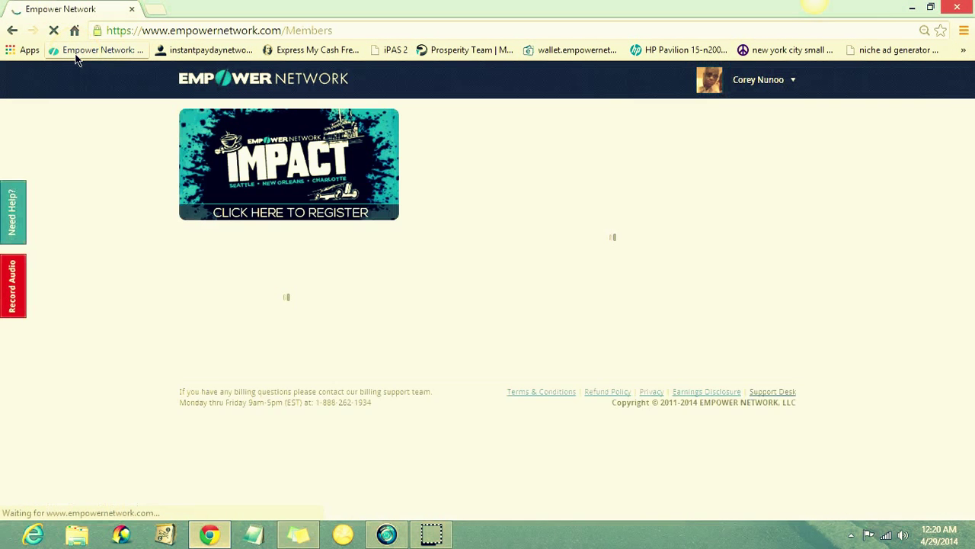
# Step: Log out and back in, then pause and dismiss the event registration popup
pyautogui.click(788, 82)
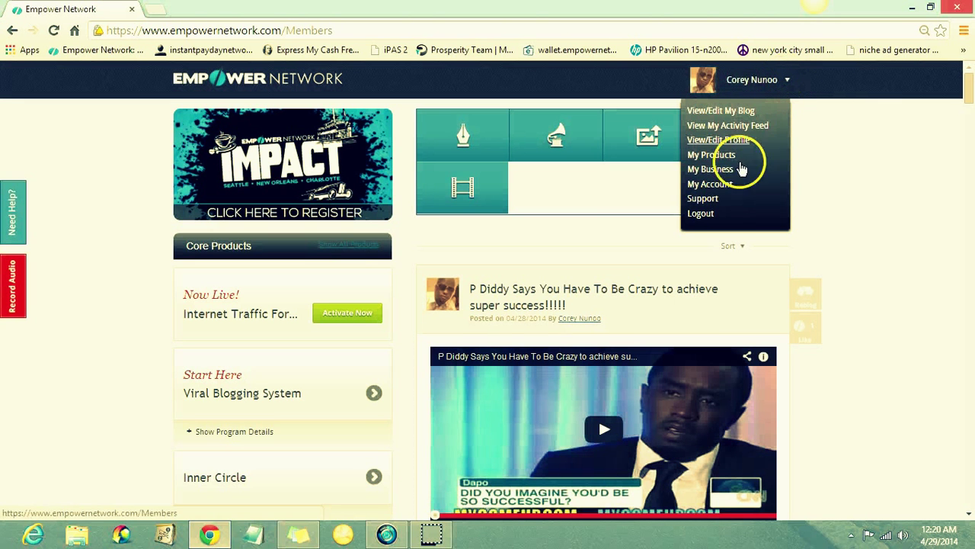
pyautogui.click(701, 214)
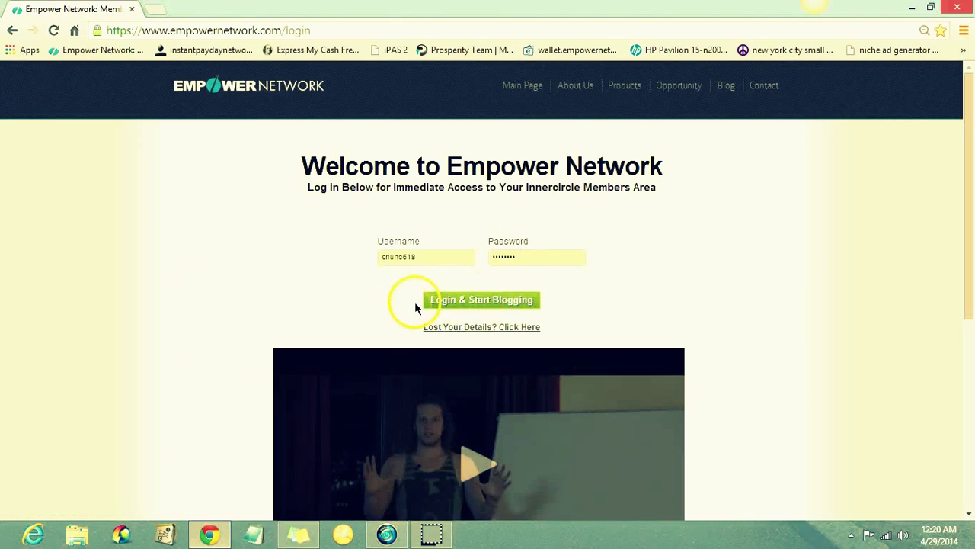
pyautogui.click(507, 300)
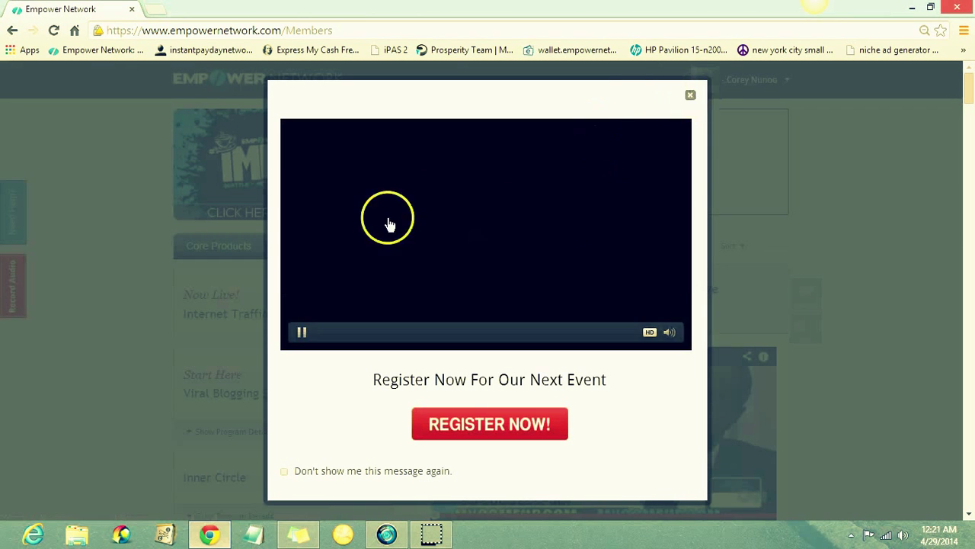
pyautogui.click(301, 335)
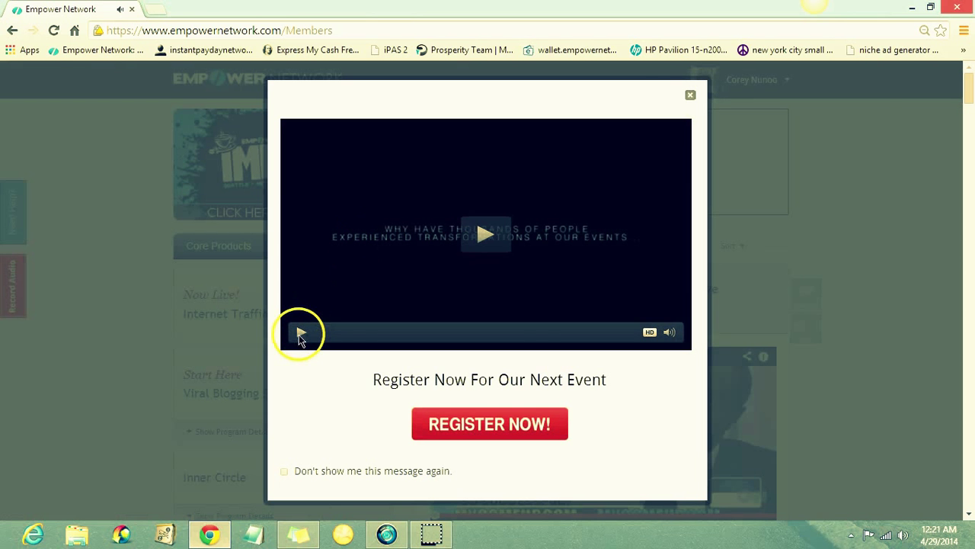
pyautogui.click(691, 98)
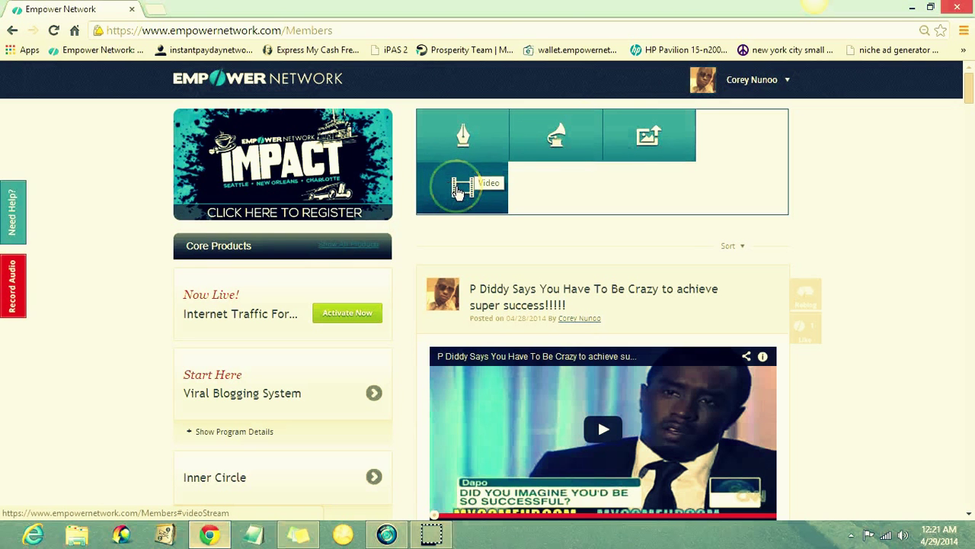
# Step: Start a Video post from the film-strip tile, with the cursor ready in its title and description
pyautogui.click(640, 152)
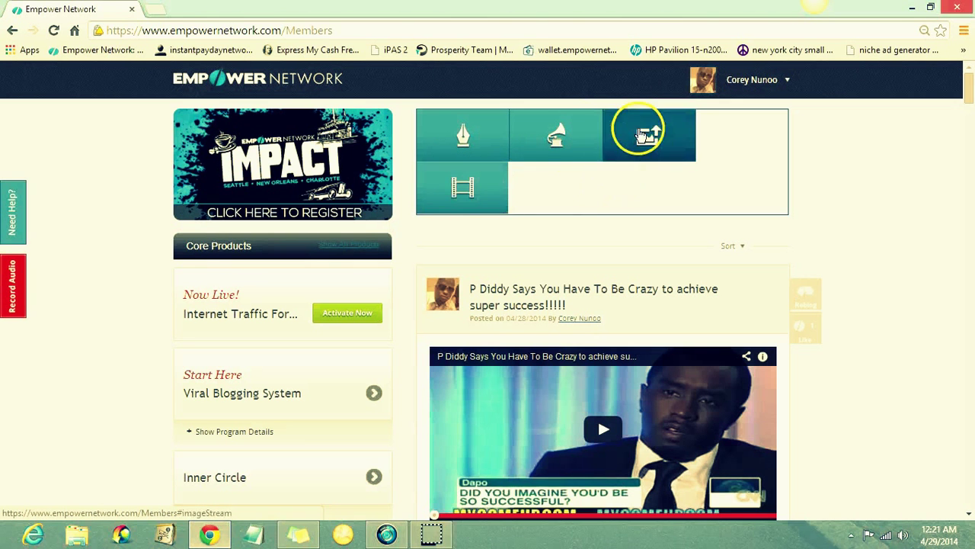
pyautogui.click(444, 198)
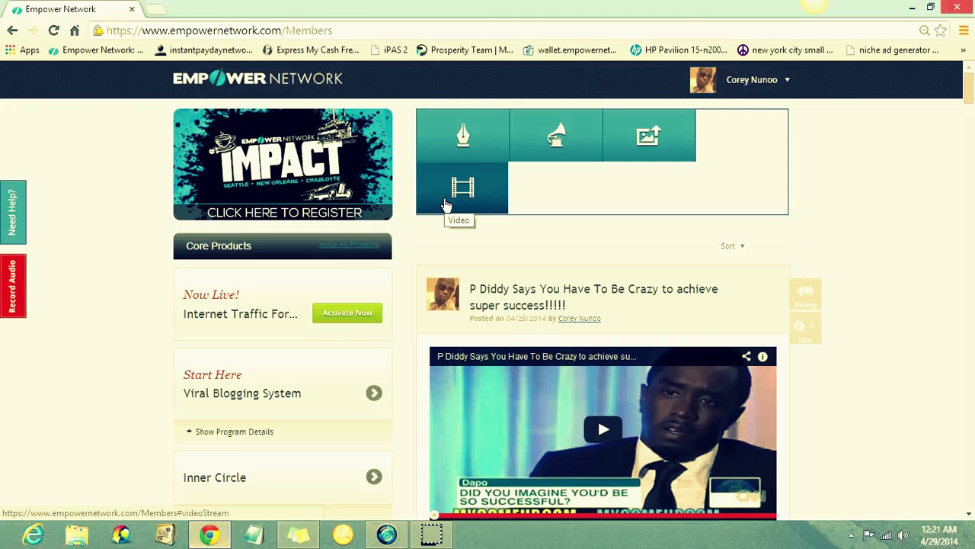
pyautogui.click(541, 158)
pyautogui.click(653, 133)
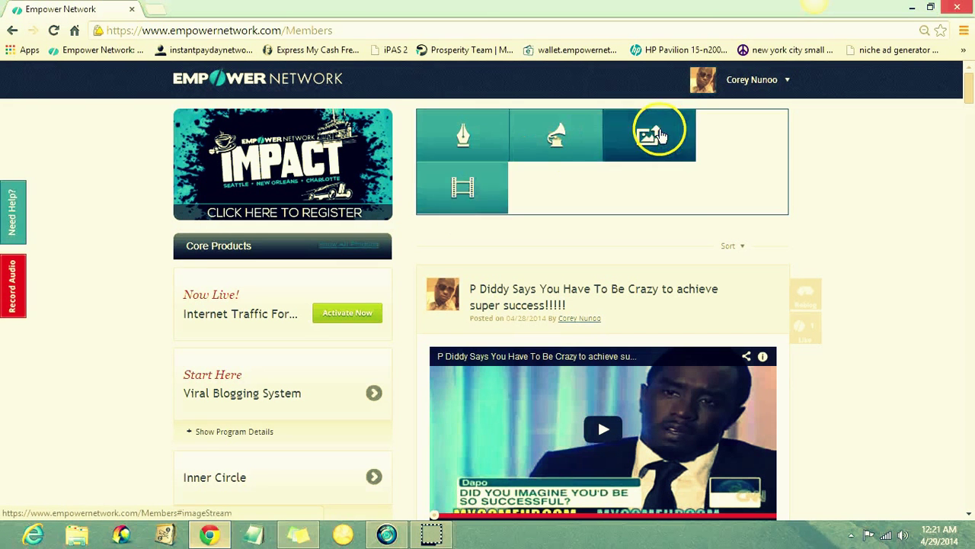
pyautogui.click(553, 162)
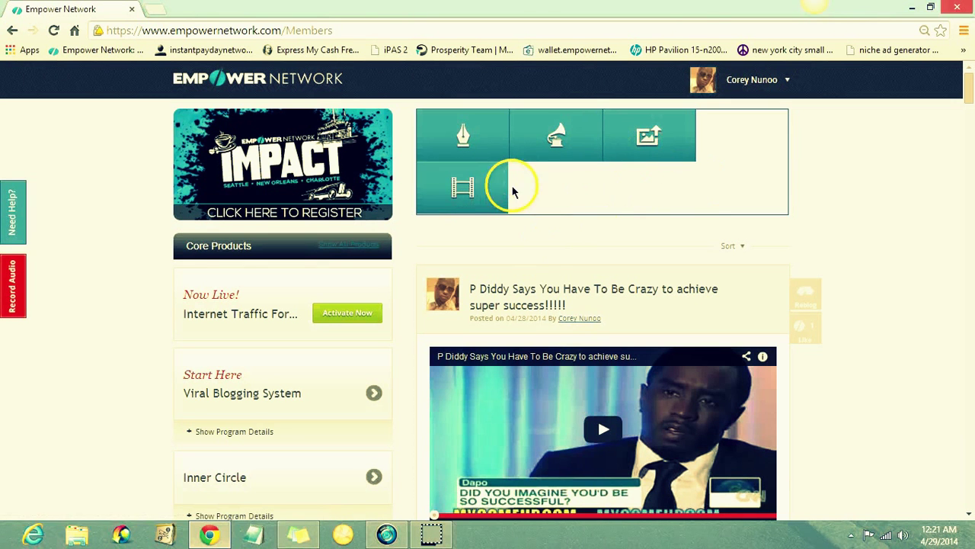
pyautogui.click(497, 195)
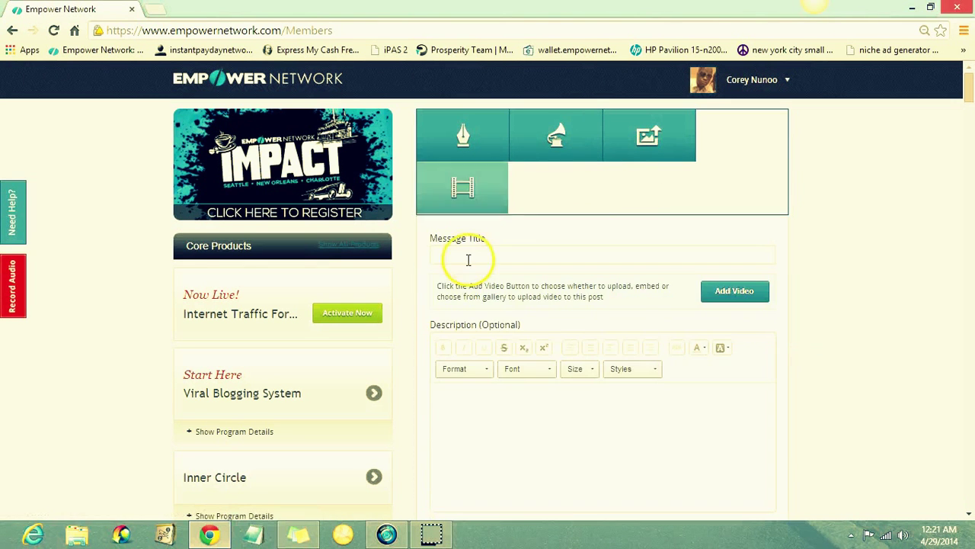
pyautogui.click(469, 260)
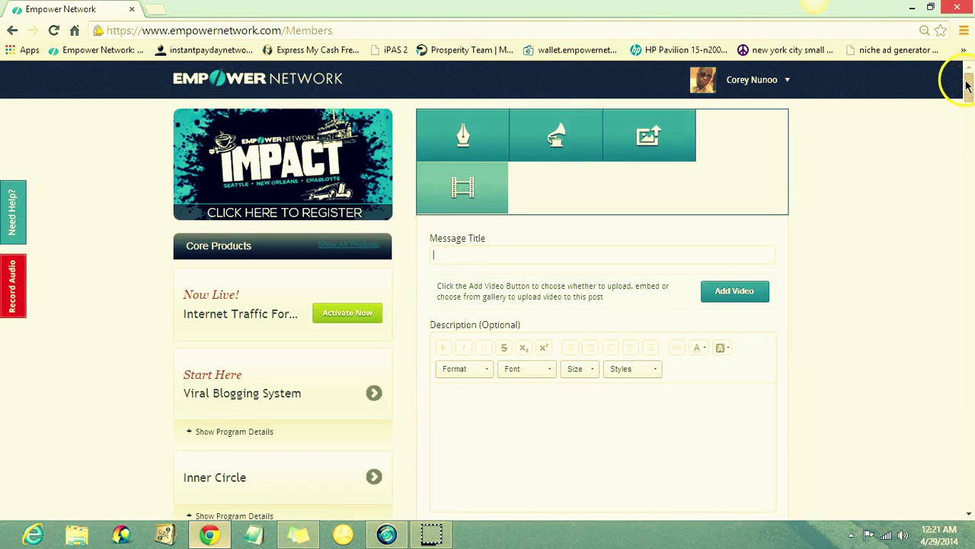
pyautogui.moveTo(966, 86); pyautogui.dragTo(968, 92)
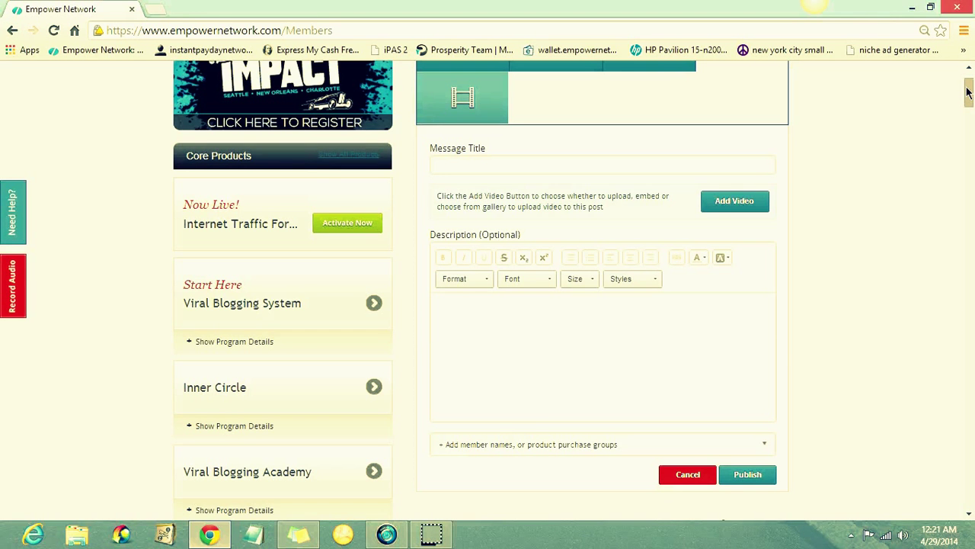
pyautogui.moveTo(968, 87); pyautogui.dragTo(970, 84)
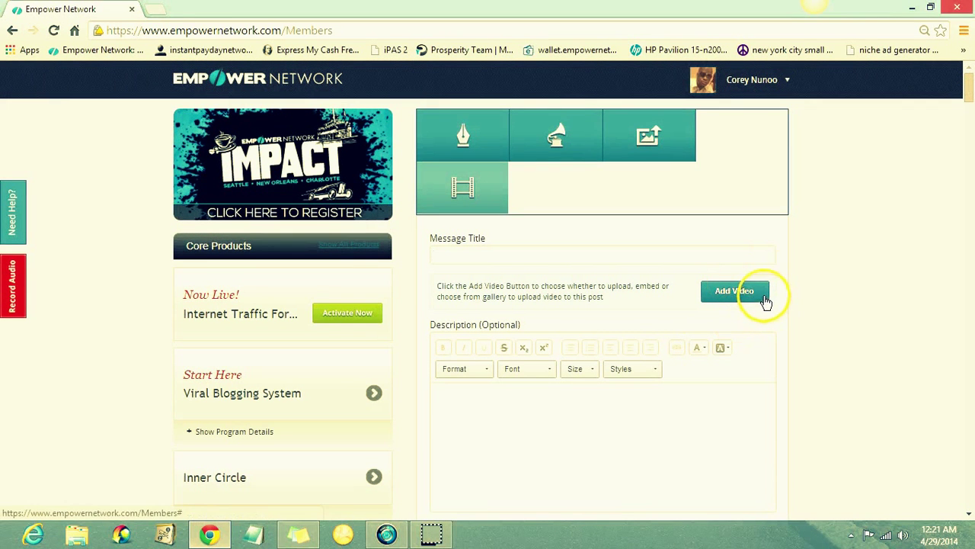
pyautogui.click(711, 401)
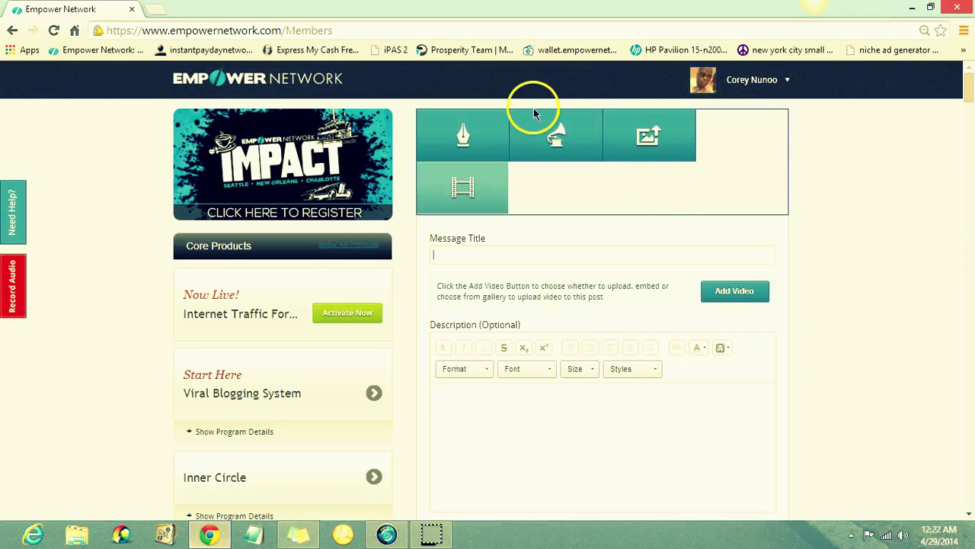
# Step: Open YouTube in a new browser tab
pyautogui.click(157, 9)
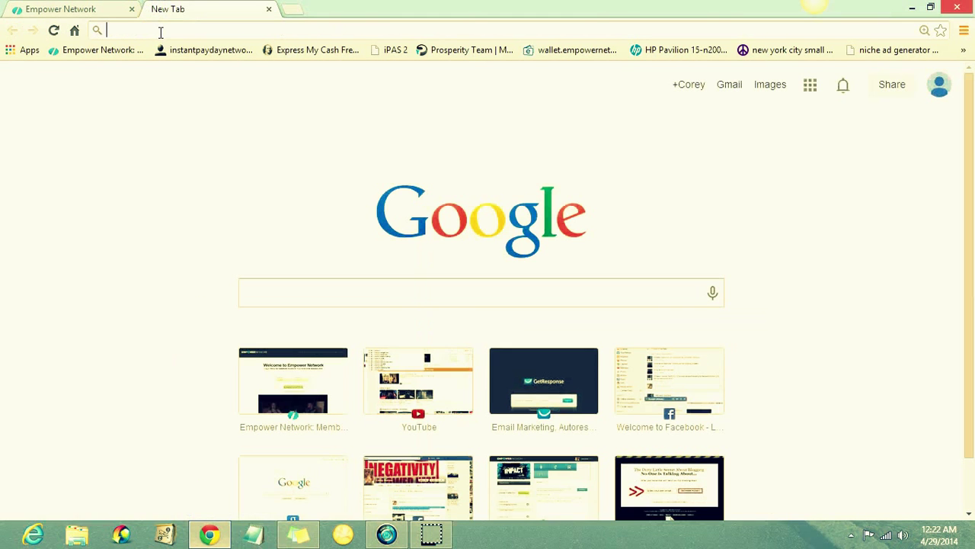
pyautogui.write('yout')
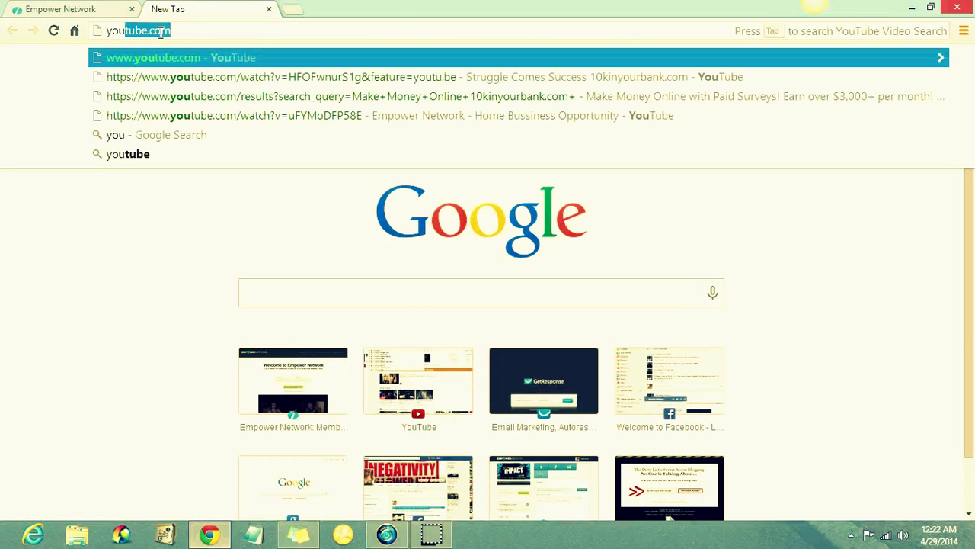
pyautogui.press('Return')
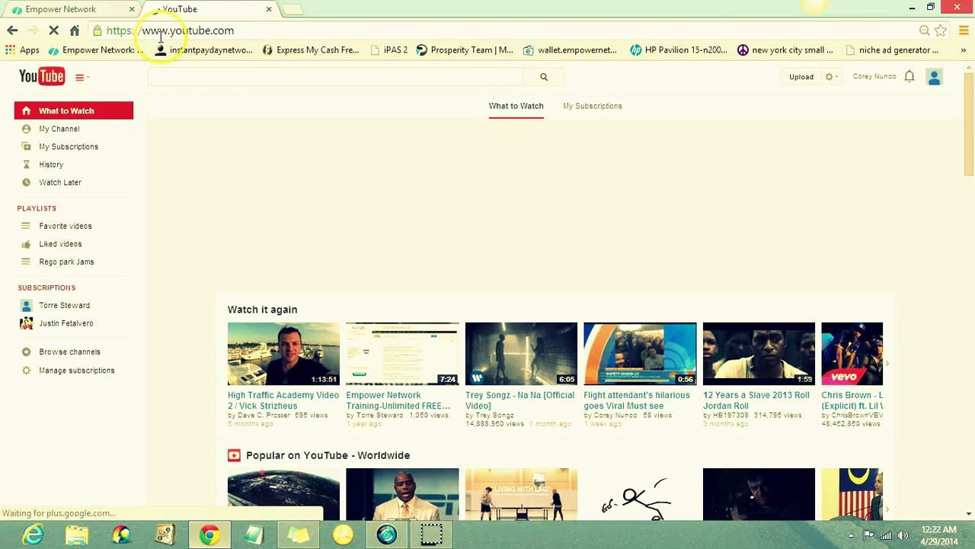
# Step: Search YouTube for 'jayz on success'
pyautogui.click(201, 72)
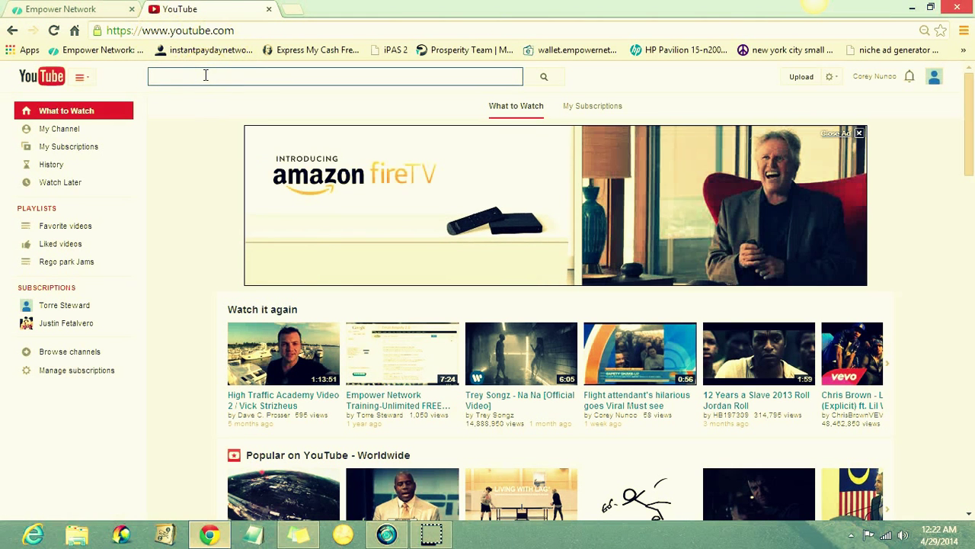
pyautogui.write('succesful ')
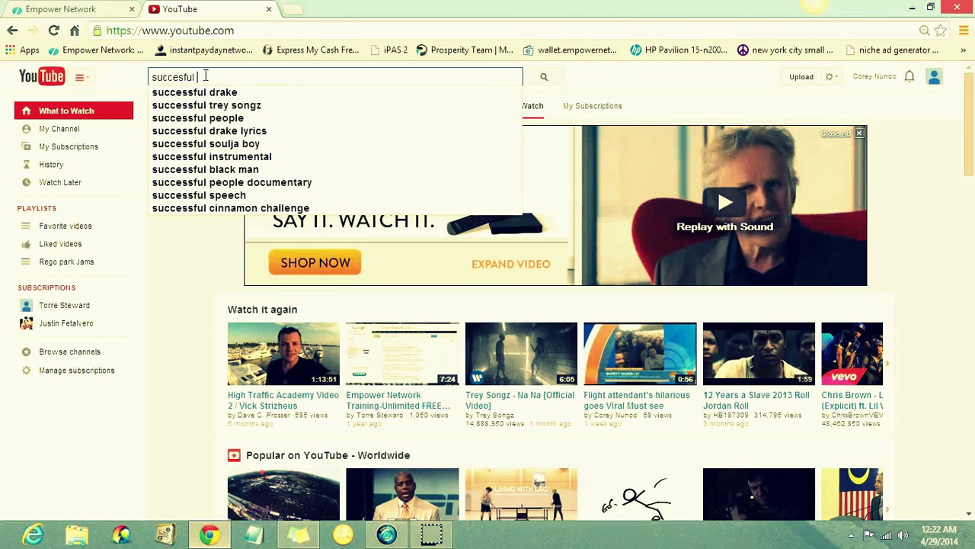
pyautogui.write('a')
pyautogui.press('BackSpace')
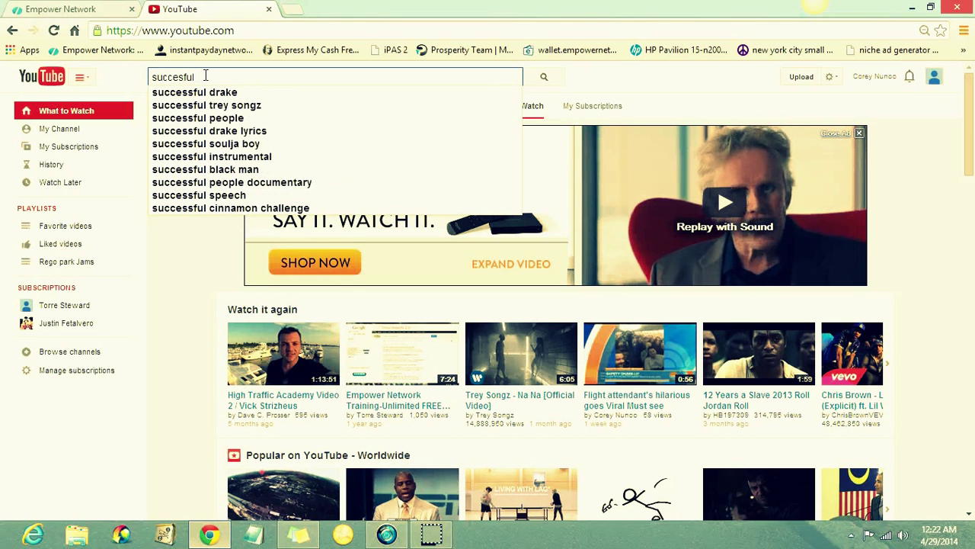
pyautogui.write('people')
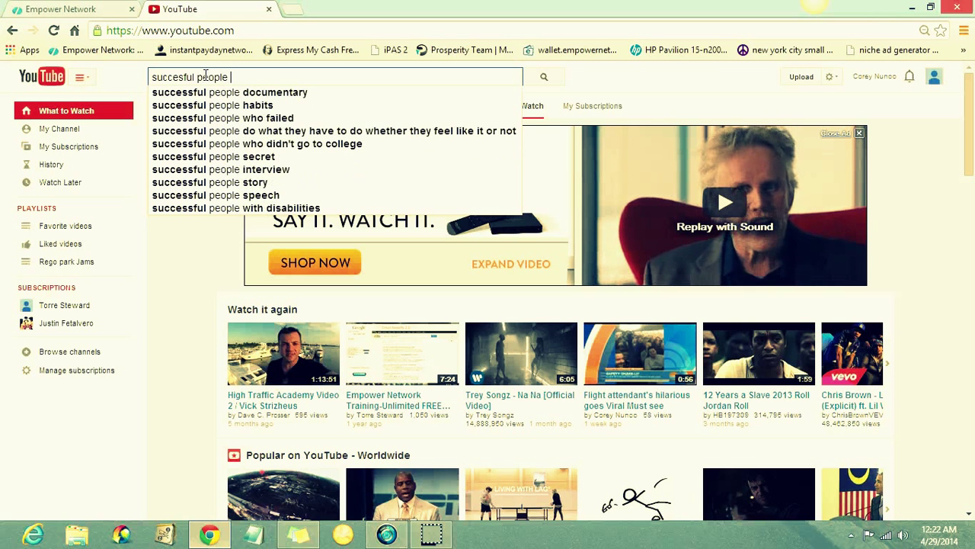
pyautogui.press('BackSpace')
pyautogui.press('BackSpace')
pyautogui.press('BackSpace')
pyautogui.press('BackSpace')
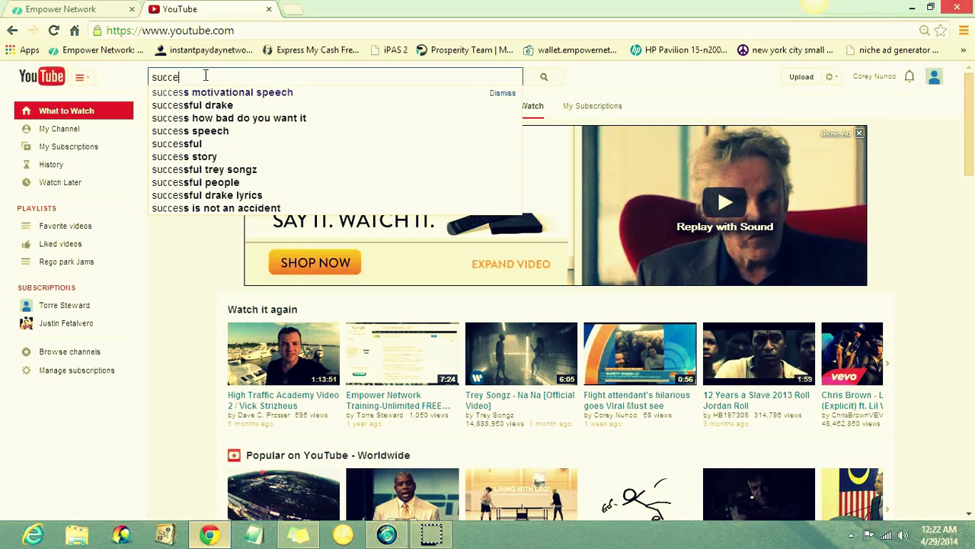
pyautogui.press('BackSpace')
pyautogui.press('BackSpace')
pyautogui.press('BackSpace')
pyautogui.write('jay')
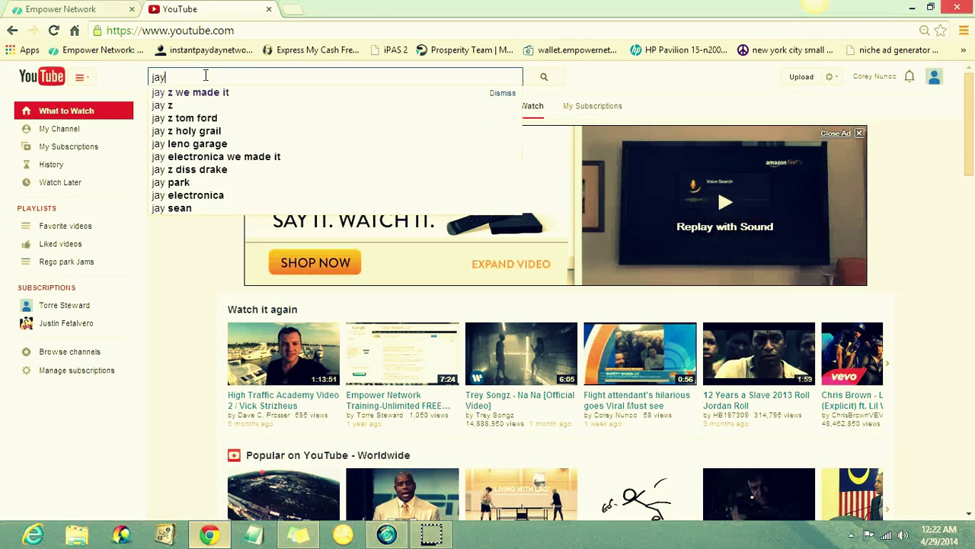
pyautogui.write('z on success')
pyautogui.press('Return')
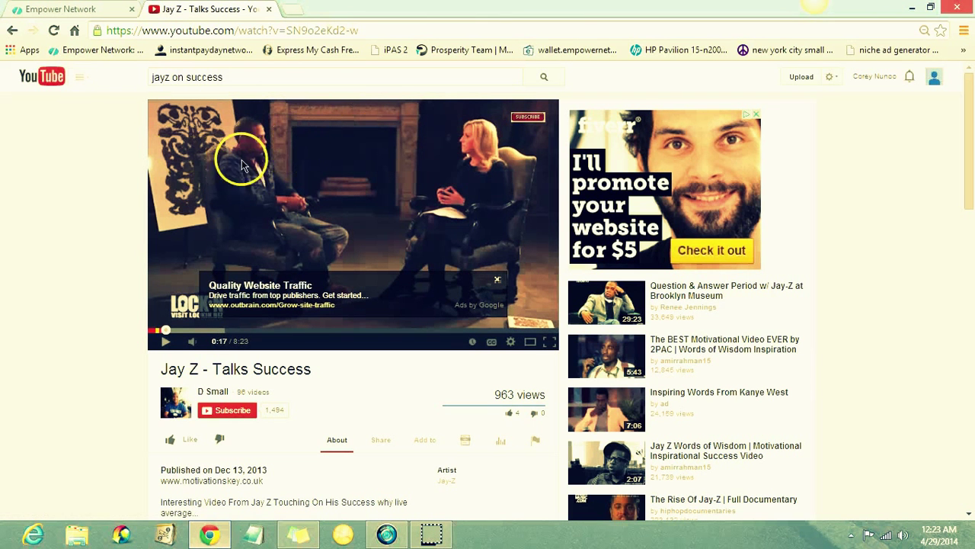
# Step: Bring up and select the embed code for the Jay Z - Talks Success video
pyautogui.rightClick(328, 166)
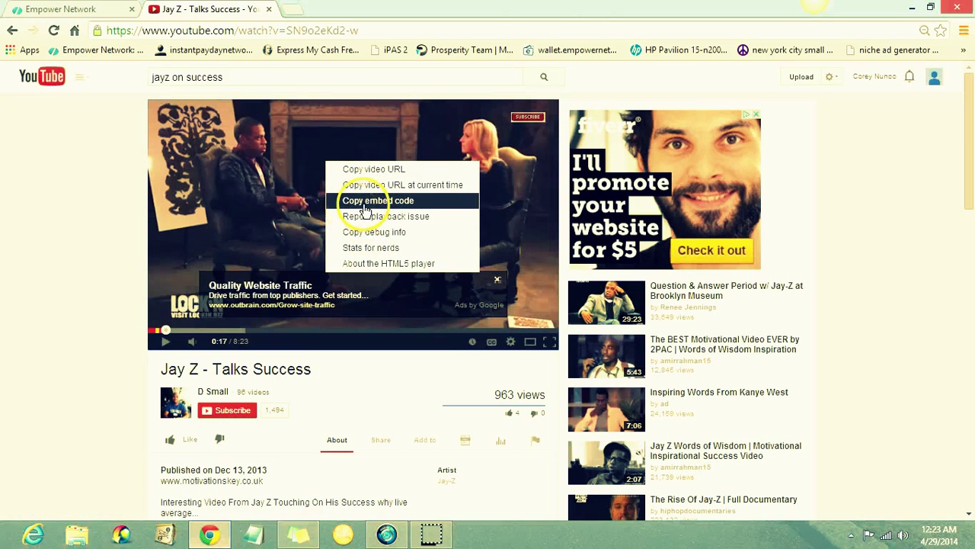
pyautogui.click(366, 204)
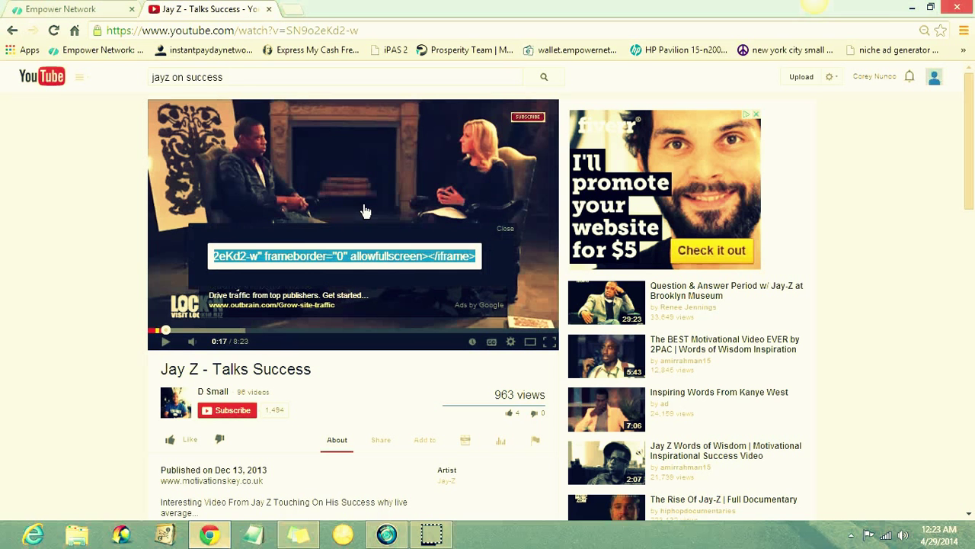
pyautogui.click(288, 261)
# Step: Paste the YouTube embed code into the post's Add Video dialog, embedding Jay Z - Talks Success
pyautogui.click(68, 9)
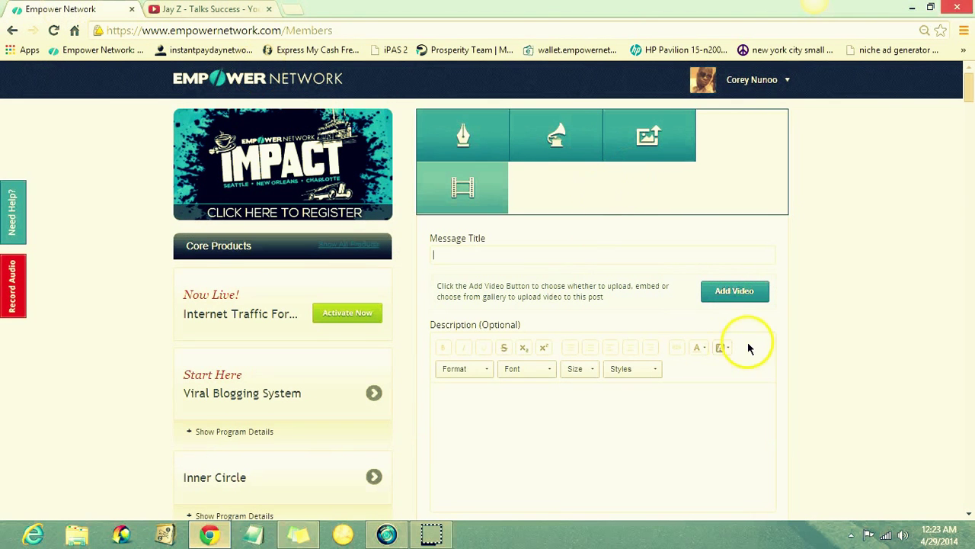
pyautogui.click(724, 291)
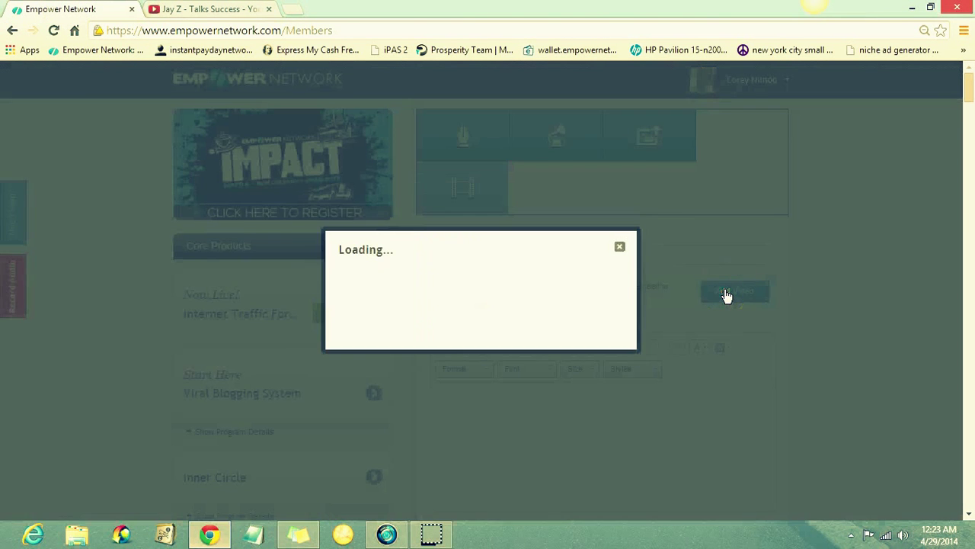
pyautogui.click(518, 315)
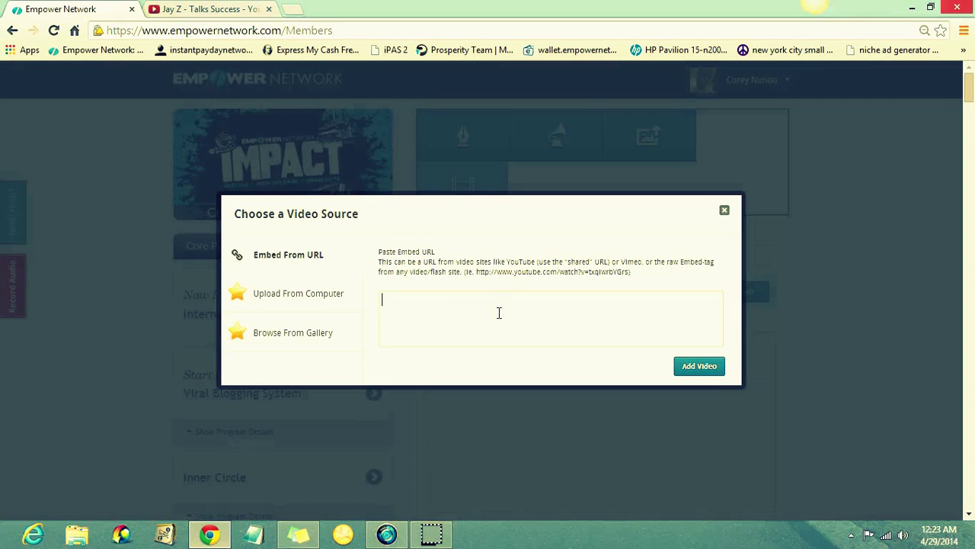
pyautogui.hotkey('ctrl', 'v')
pyautogui.click(524, 322)
pyautogui.click(699, 372)
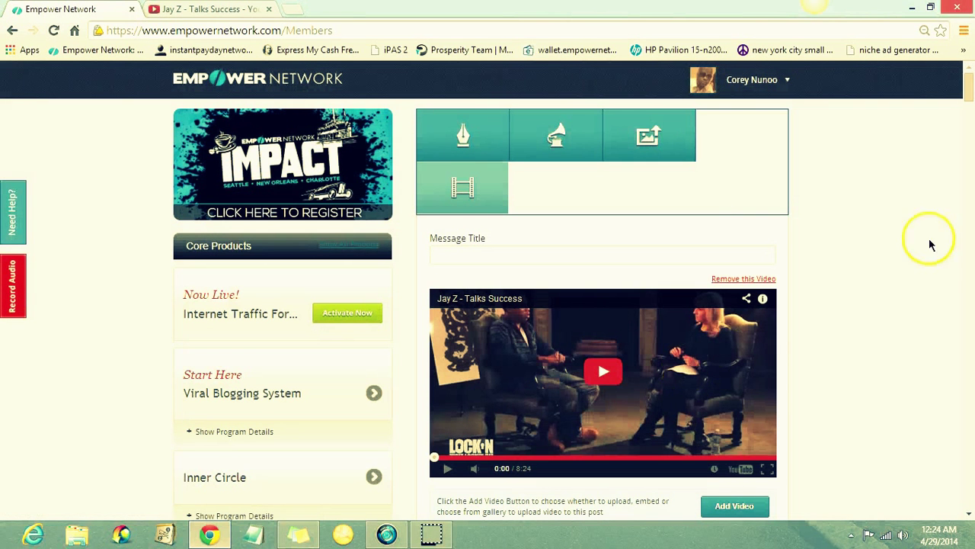
pyautogui.moveTo(970, 81); pyautogui.dragTo(970, 96)
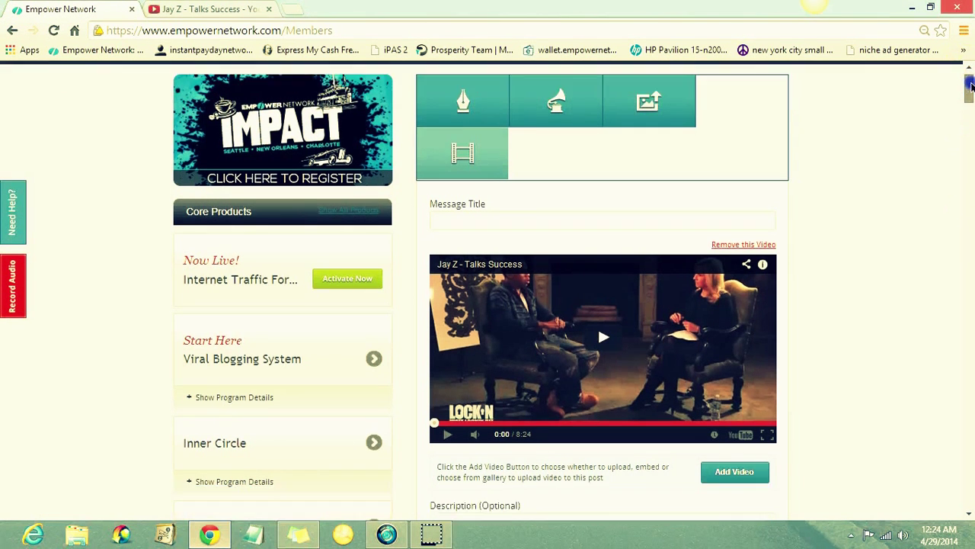
# Step: Copy the title 'Jay Z - Talks Success' from YouTube and place the cursor in Message Title
pyautogui.click(224, 11)
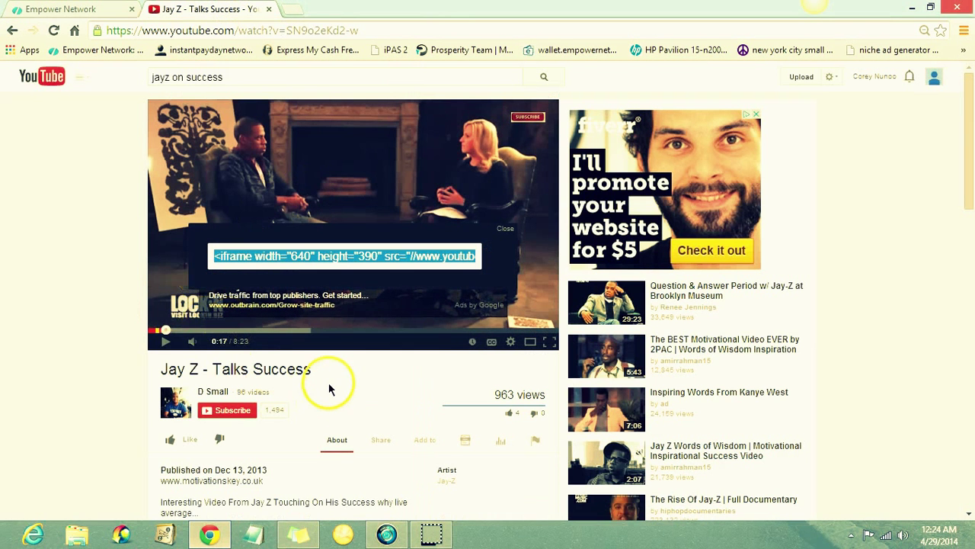
pyautogui.click(285, 369)
pyautogui.moveTo(285, 369); pyautogui.dragTo(151, 356)
pyautogui.hotkey('ctrl', 'c')
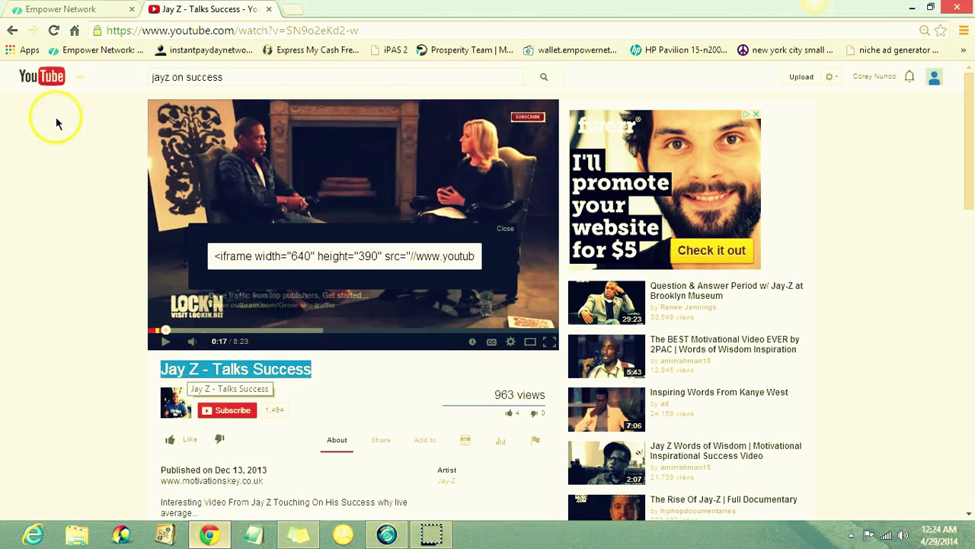
pyautogui.click(55, 9)
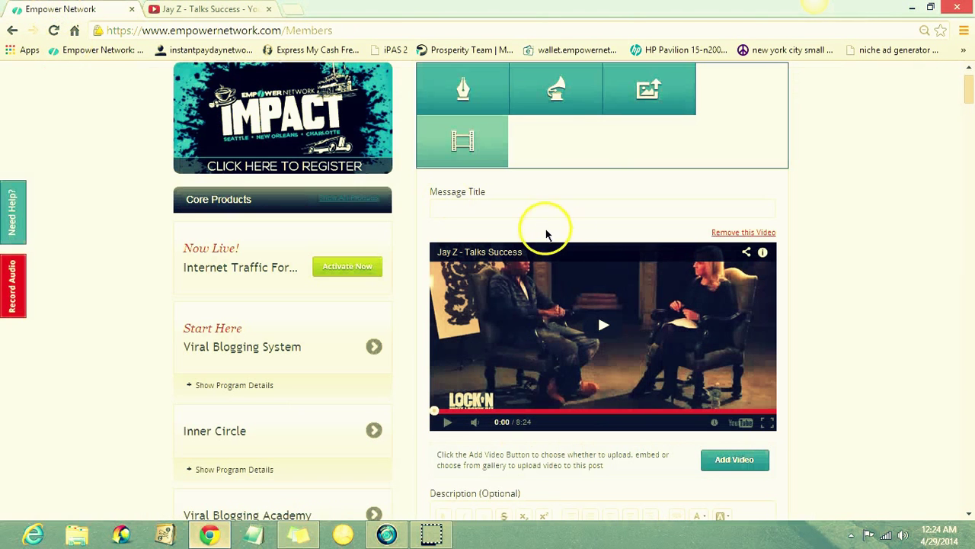
pyautogui.click(530, 210)
# Step: Paste 'Jay Z - Talks Success' as the message title and as a Heading 2 description line
pyautogui.hotkey('ctrl', 'v')
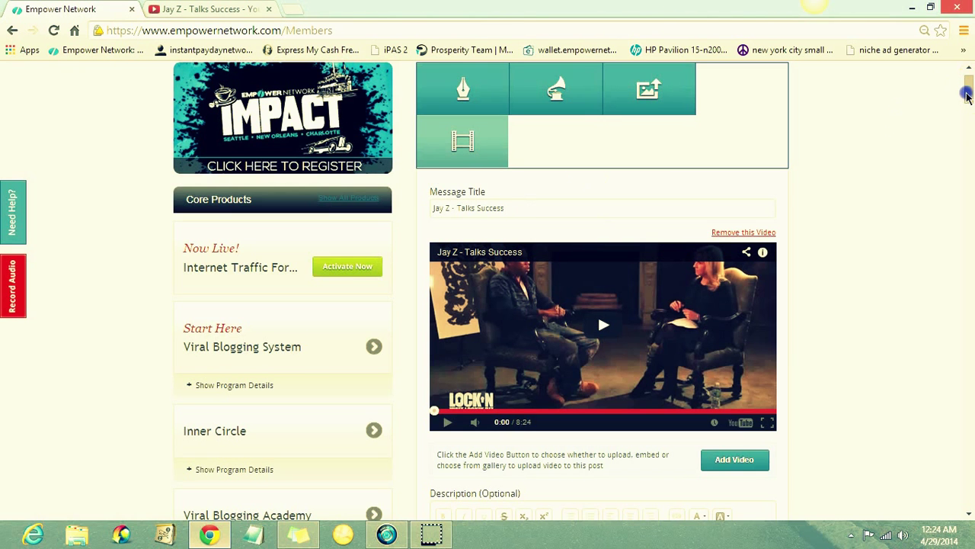
pyautogui.moveTo(969, 97); pyautogui.dragTo(969, 113)
pyautogui.click(463, 383)
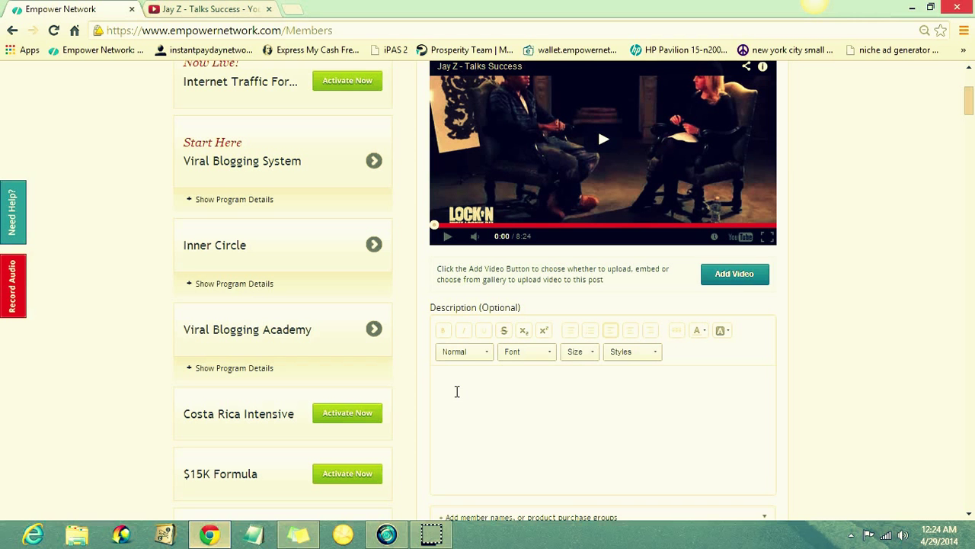
pyautogui.hotkey('ctrl', 'v')
pyautogui.hotkey('ctrl', 'a')
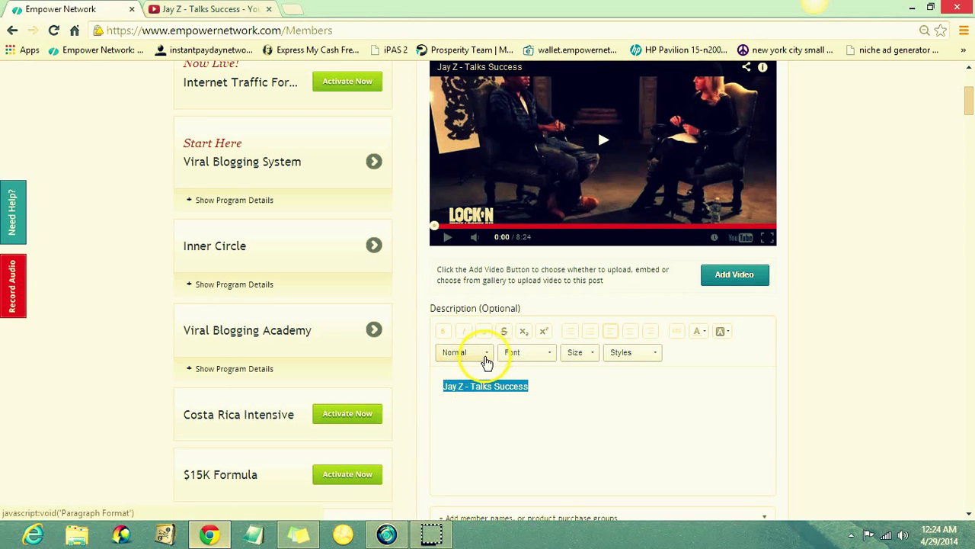
pyautogui.click(485, 358)
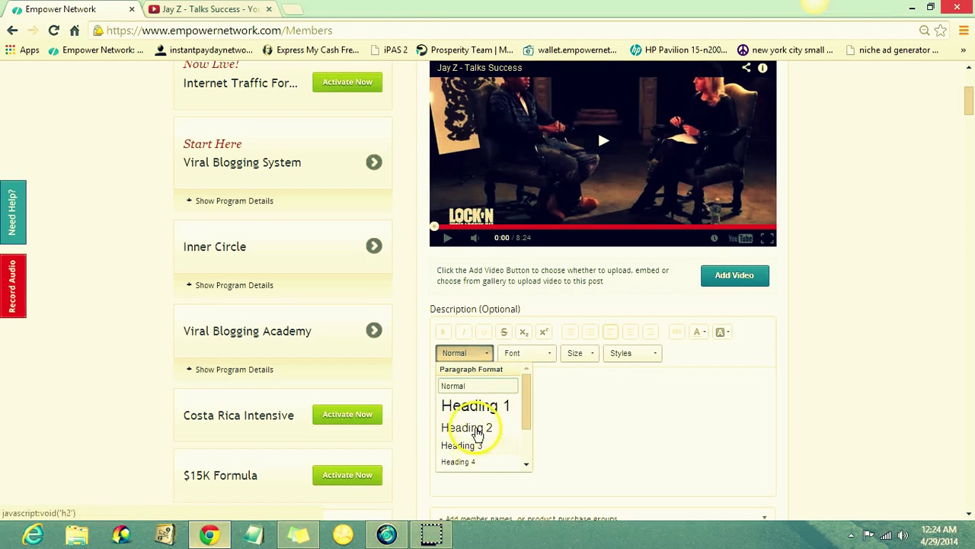
pyautogui.click(472, 429)
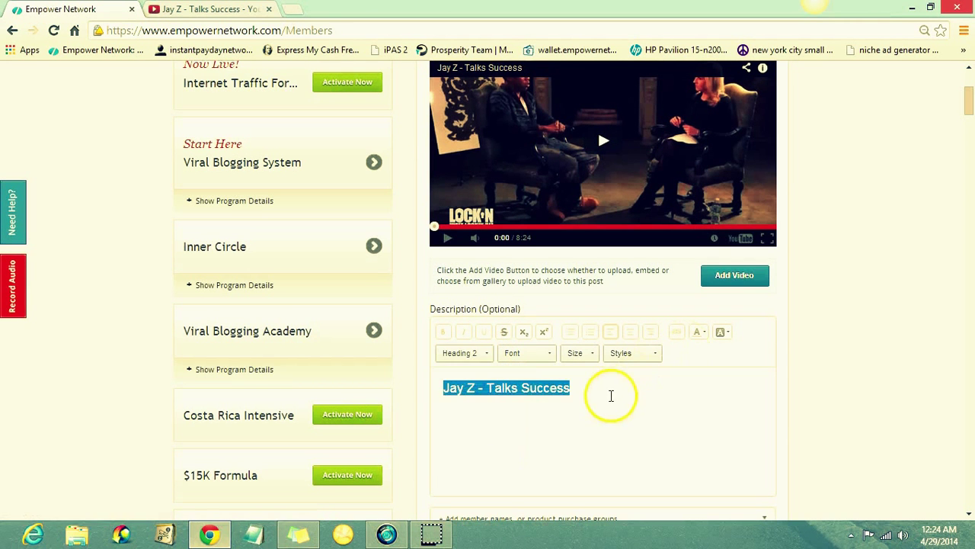
pyautogui.click(611, 394)
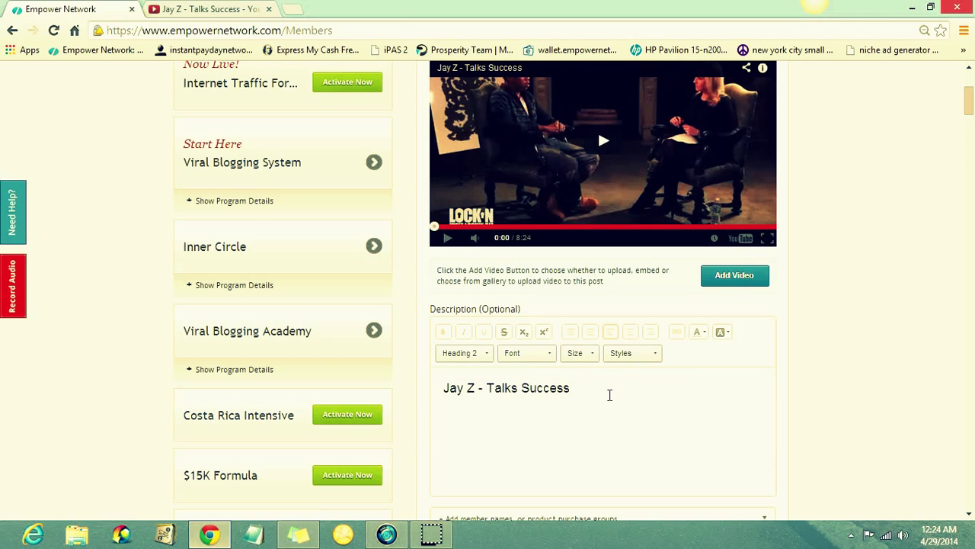
# Step: Type a paragraph saying Jayz gets interviewed about his success; watch the video, under 8 minutes
pyautogui.press('Return')
pyautogui.write('Jayz')
pyautogui.press('BackSpace')
pyautogui.press('BackSpace')
pyautogui.press('BackSpace')
pyautogui.press('BackSpace')
pyautogui.press('BackSpace')
pyautogui.write('Ja')
pyautogui.write('yz gets in')
pyautogui.write('ter')
pyautogui.write('vi')
pyautogui.write('ews')
pyautogui.press('BackSpace')
pyautogui.press('BackSpace')
pyautogui.write('w')
pyautogui.press('BackSpace')
pyautogui.press('BackSpace')
pyautogui.write('ewed a')
pyautogui.press('BackSpace')
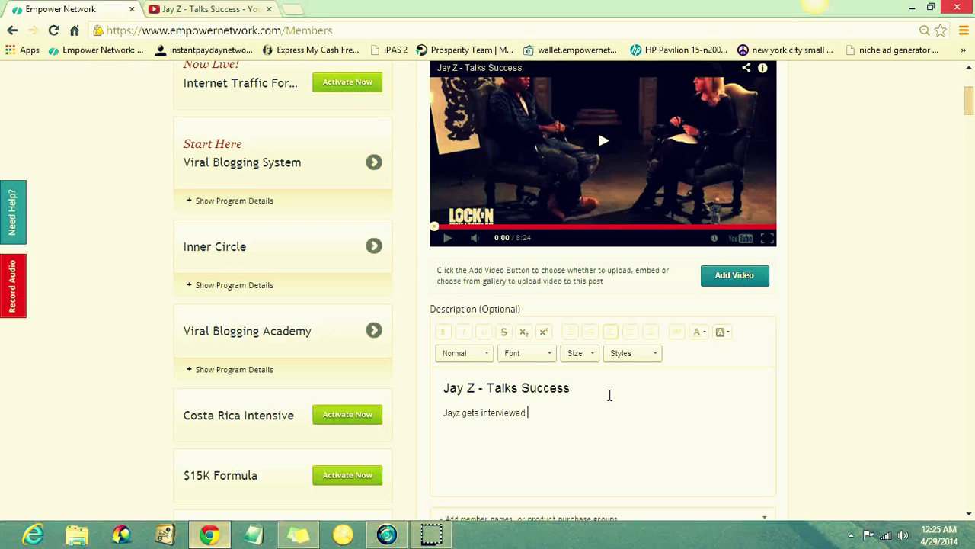
pyautogui.write('talks ')
pyautogui.write('about his success and how he ')
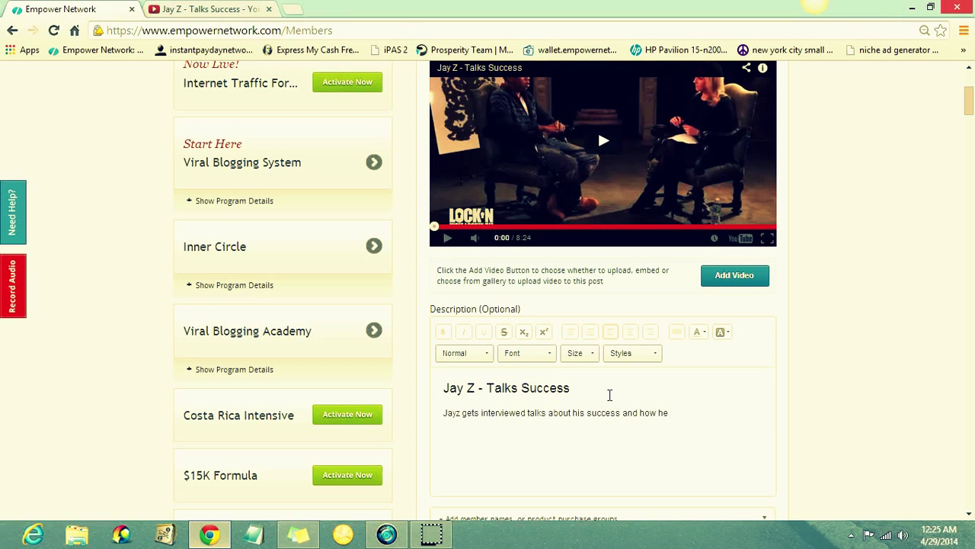
pyautogui.write('got from point A to point B')
pyautogui.write('. so ')
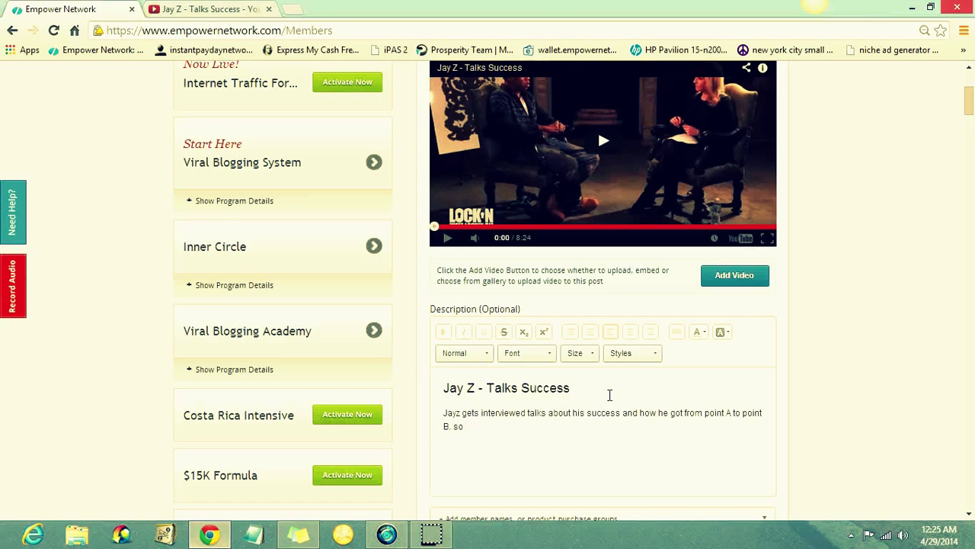
pyautogui.write('watch this Vi')
pyautogui.press('BackSpace')
pyautogui.press('BackSpace')
pyautogui.write('ideo ')
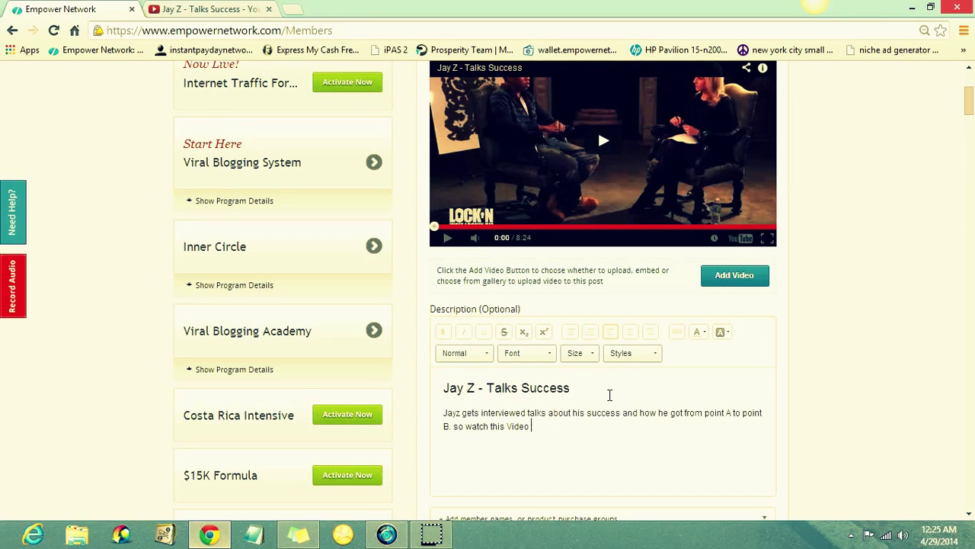
pyautogui.write('its under')
pyautogui.write(' 8 min')
pyautogui.write('utes')
pyautogui.press('BackSpace')
# Step: Add that Jayz is no different than you: he found his niche and applied massive action
pyautogui.press('BackSpace')
pyautogui.write('s long')
pyautogui.press('BackSpace')
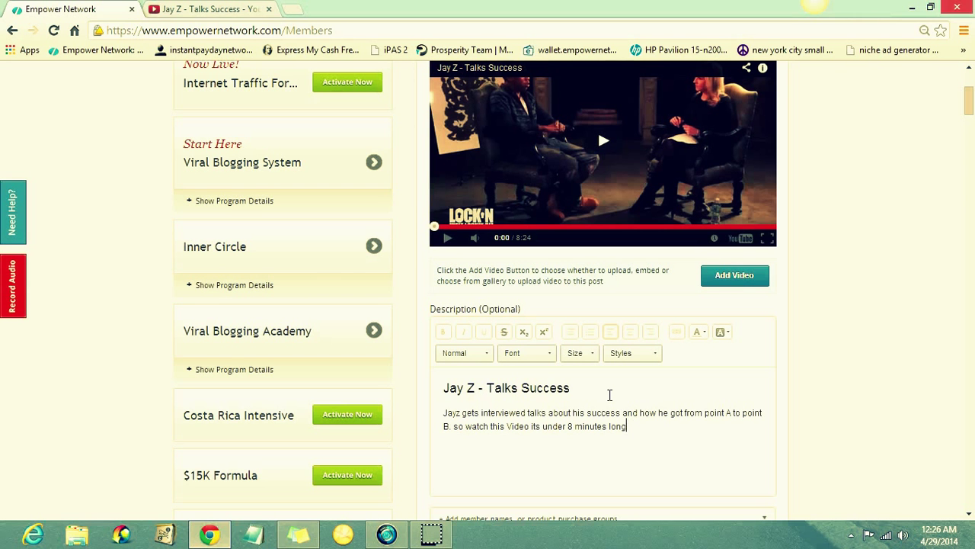
pyautogui.write('. Jayz')
pyautogui.write(' is no differnt than you ')
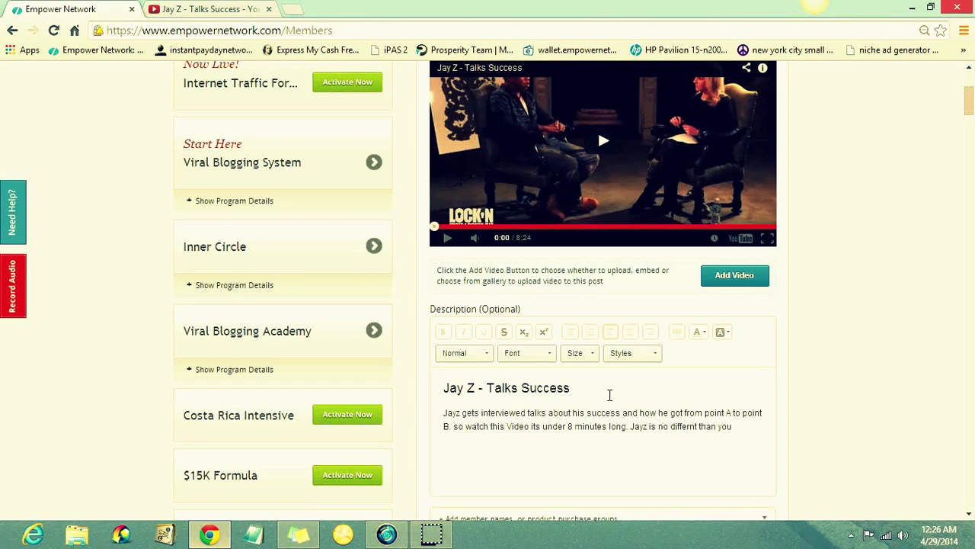
pyautogui.write('all he did is found i')
pyautogui.press('BackSpace')
pyautogui.write('his right niche')
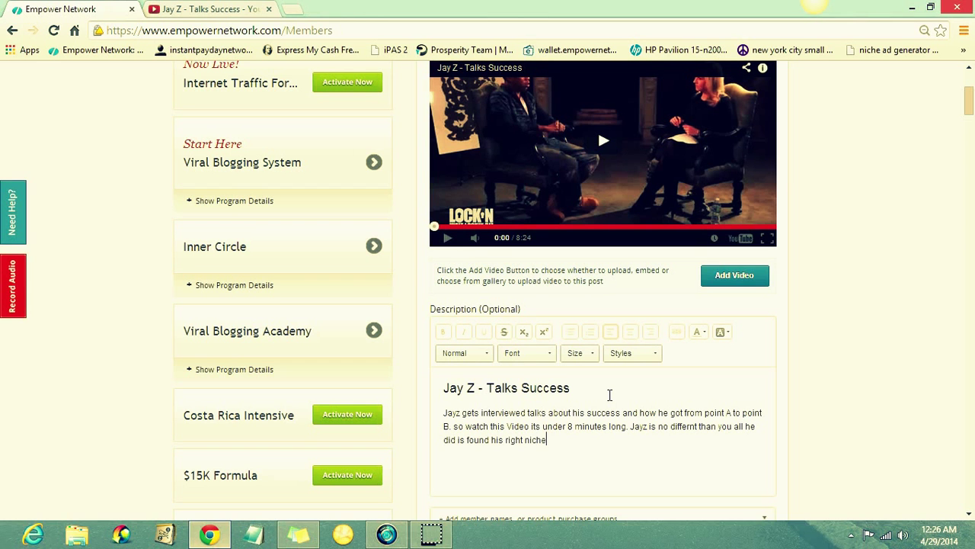
pyautogui.write('that he was good')
pyautogui.write(' @ and applied mass')
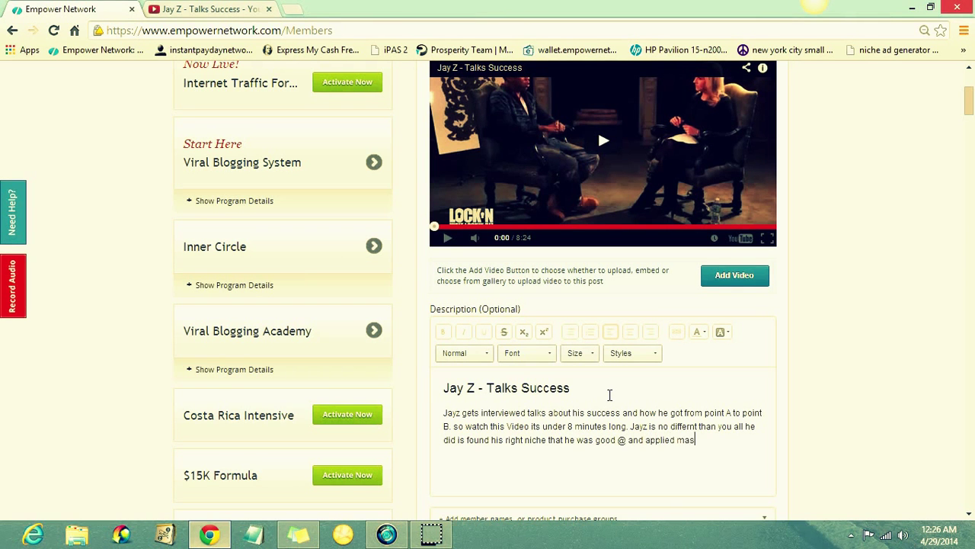
pyautogui.write('ive act')
pyautogui.press('BackSpace')
pyautogui.press('BackSpace')
pyautogui.write('ion')
# Step: Add a closing sentence inviting readers to become successful and find their niche, ending 'Click here'
pyautogui.write('If you your')
pyautogui.write('self af')
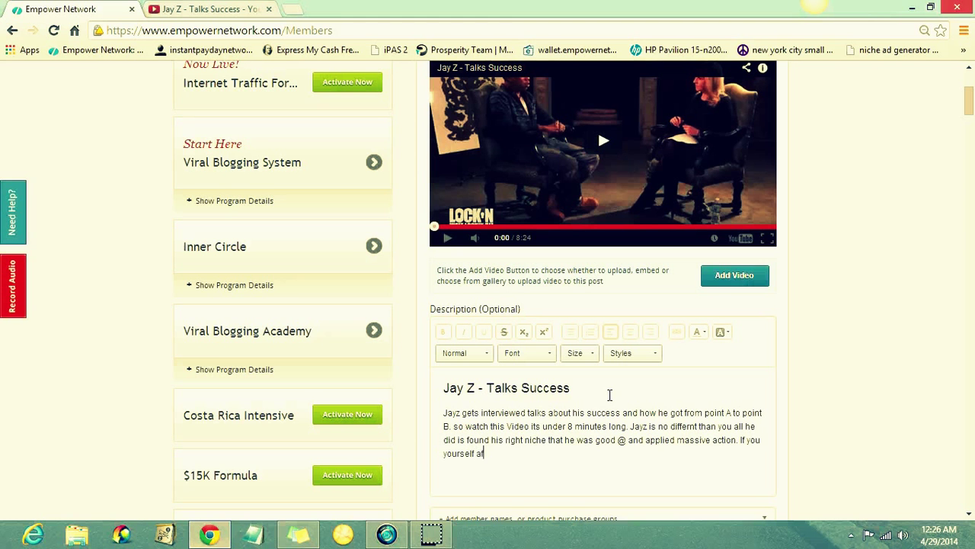
pyautogui.write('re looking for away to become successful')
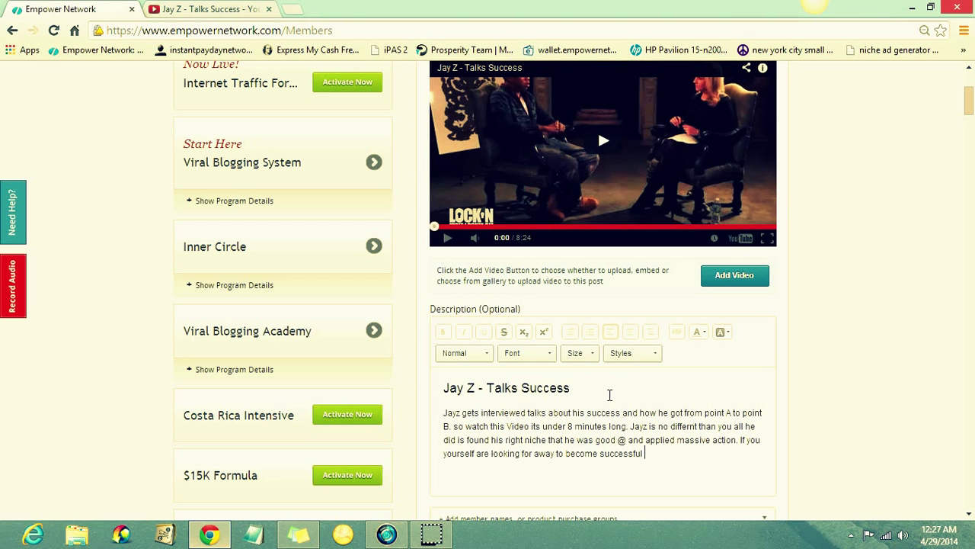
pyautogui.write('nd t')
pyautogui.write('ry to ')
pyautogui.write('find your')
pyautogui.write('nice')
pyautogui.write('he Cl')
pyautogui.write('ick')
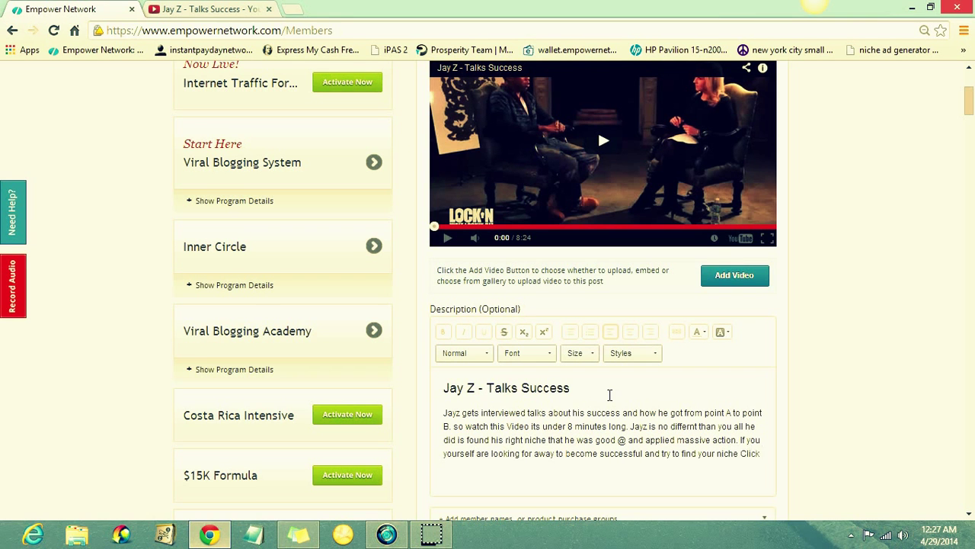
pyautogui.write(' the link below or w')
pyautogui.write('hat i will')
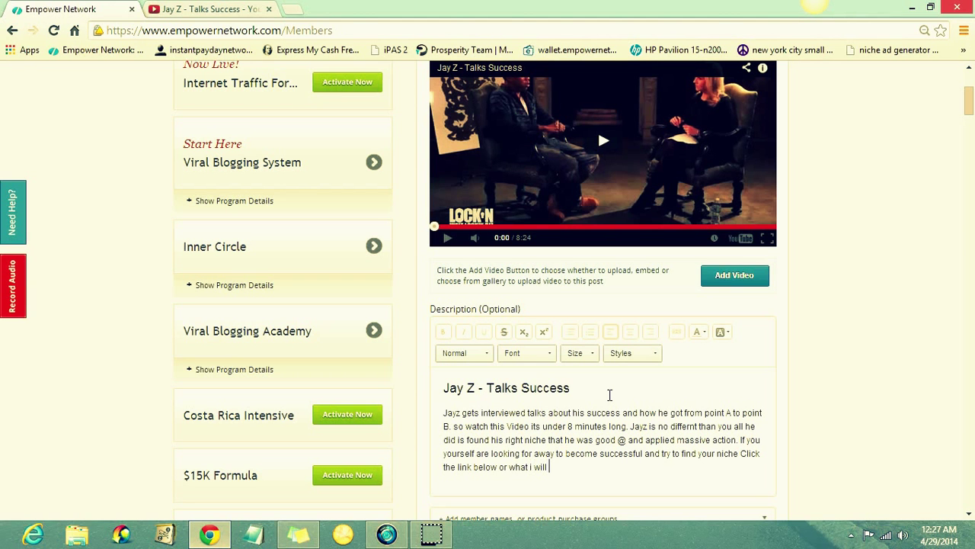
pyautogui.write('do to make it easy is Click here')
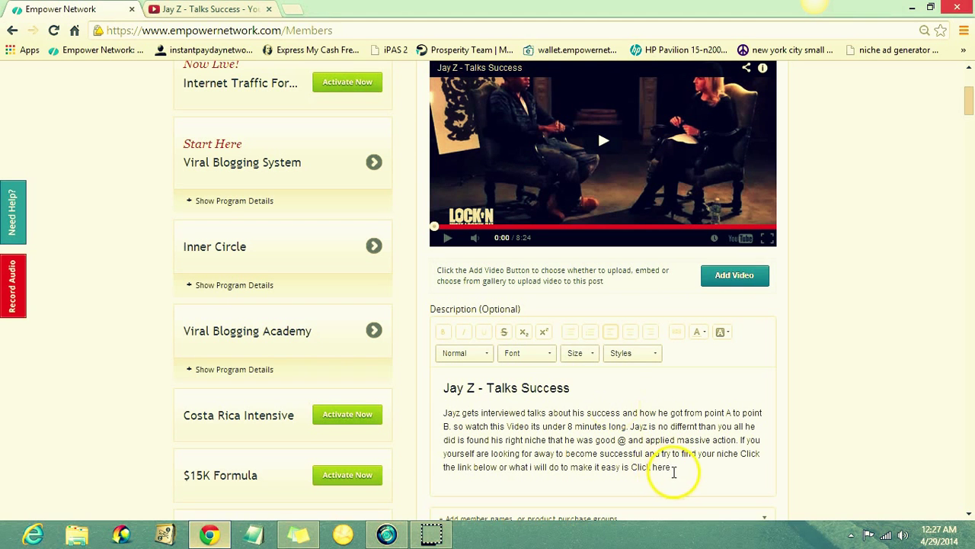
# Step: Select 'Click here' in the description and pull up and select the almostasecret capture-page URL in a new tab
pyautogui.click(674, 471)
pyautogui.moveTo(673, 472); pyautogui.dragTo(631, 469)
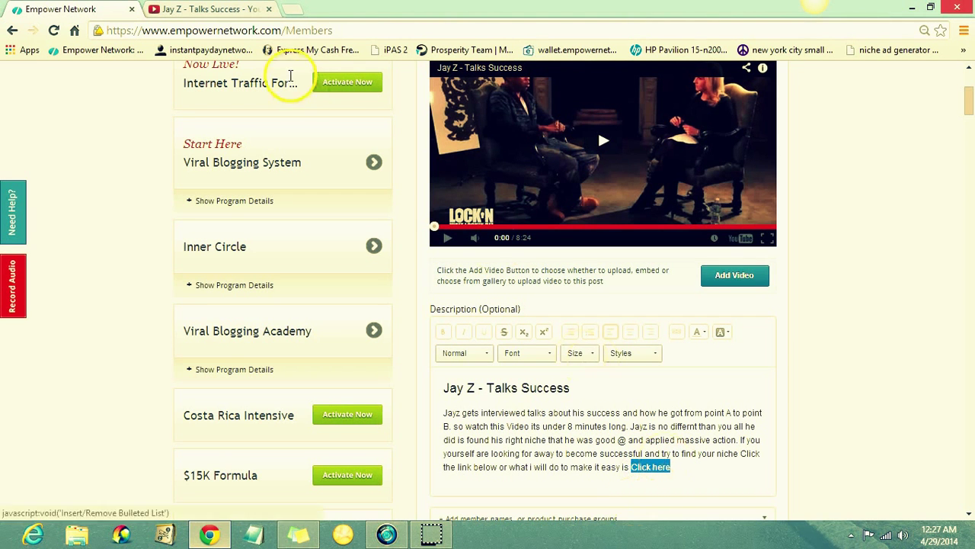
pyautogui.click(292, 10)
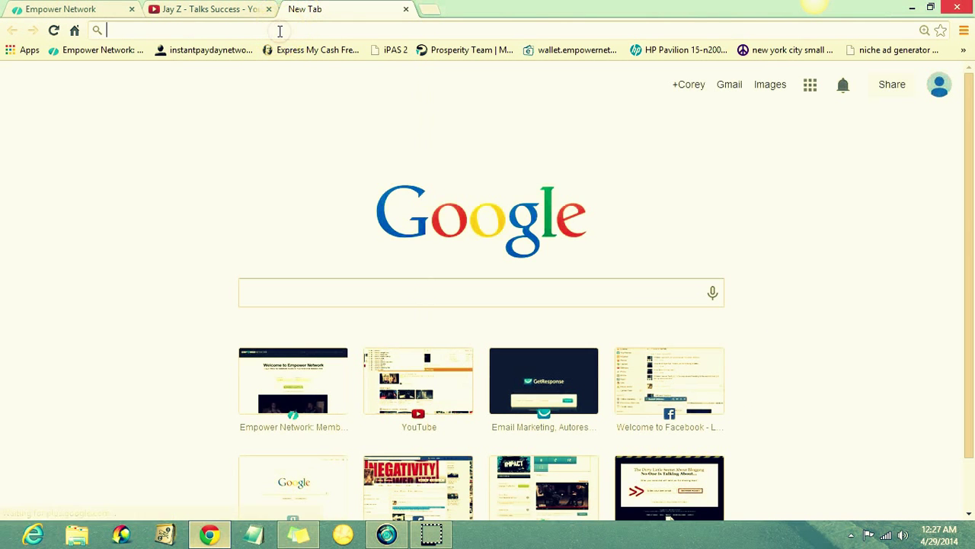
pyautogui.write('wwww.emp')
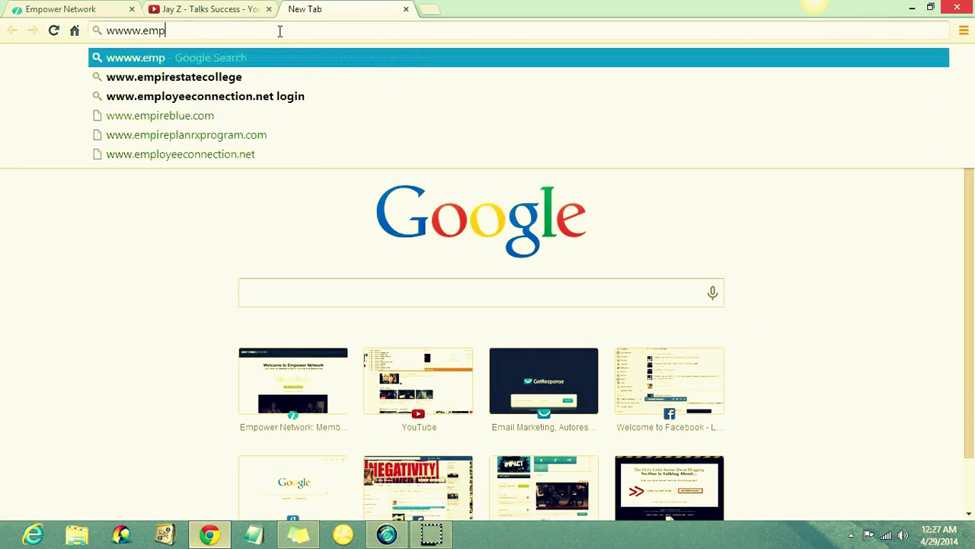
pyautogui.press('BackSpace')
pyautogui.press('BackSpace')
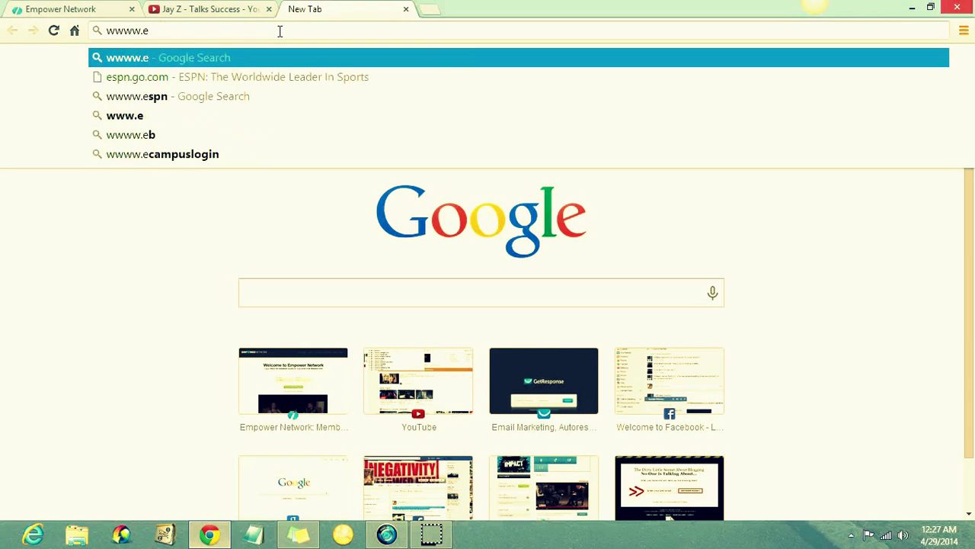
pyautogui.press('BackSpace')
pyautogui.press('BackSpace')
pyautogui.press('BackSpace')
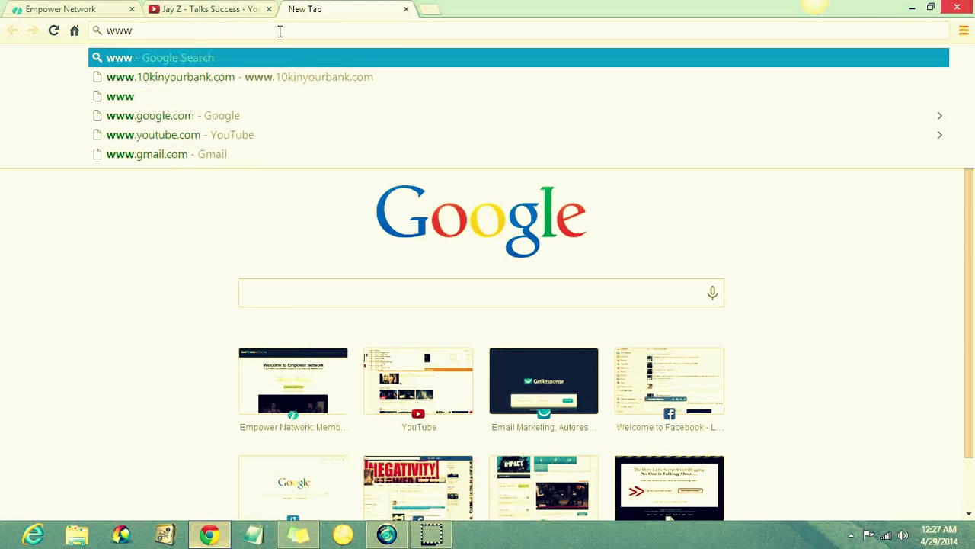
pyautogui.write('.em')
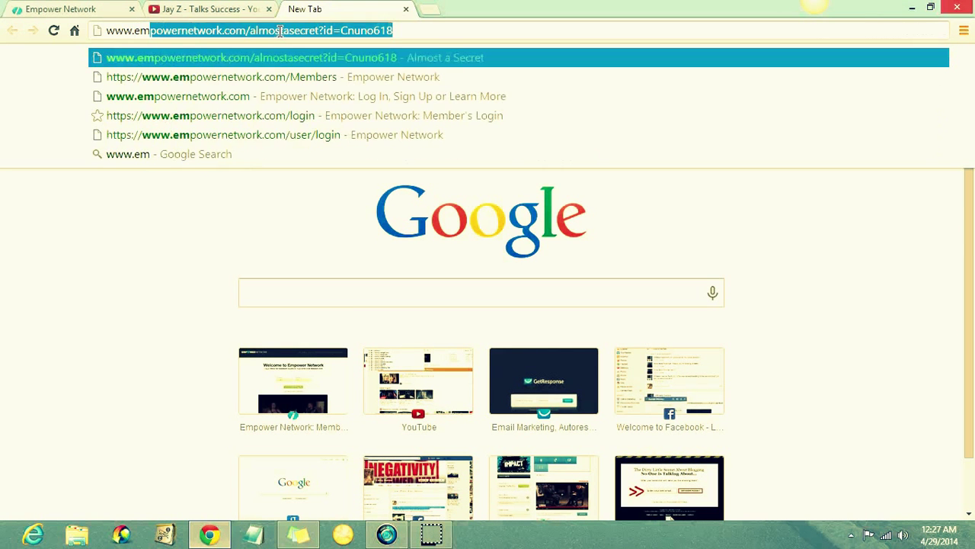
pyautogui.tripleClick(293, 32)
pyautogui.hotkey('ctrl', 'c')
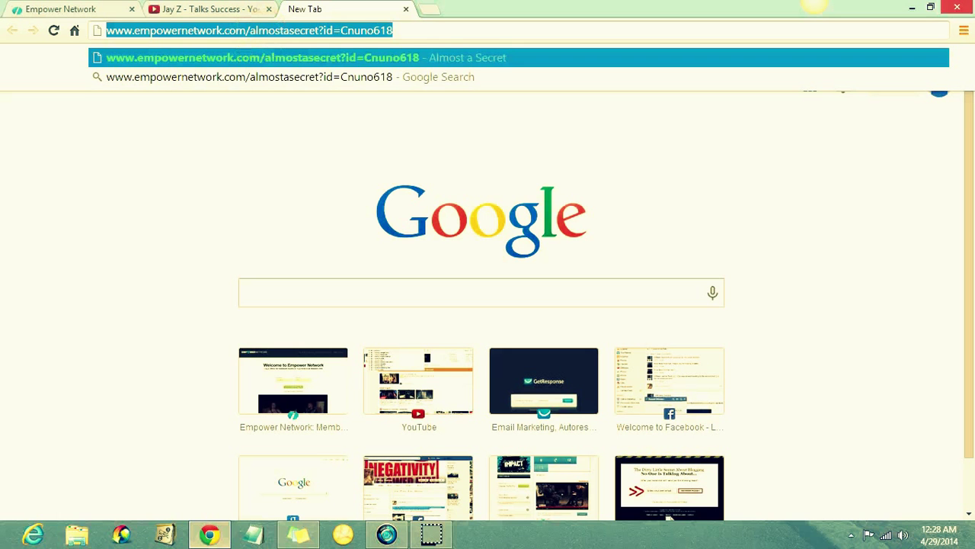
pyautogui.click(81, 9)
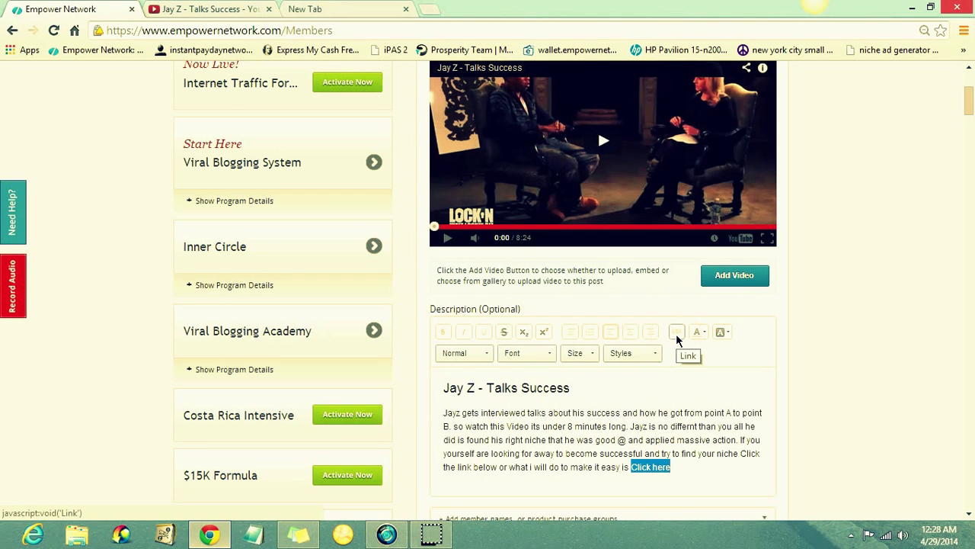
# Step: Link 'Click here' to the pasted almostasecret URL, set to open in a new tab/window
pyautogui.click(676, 335)
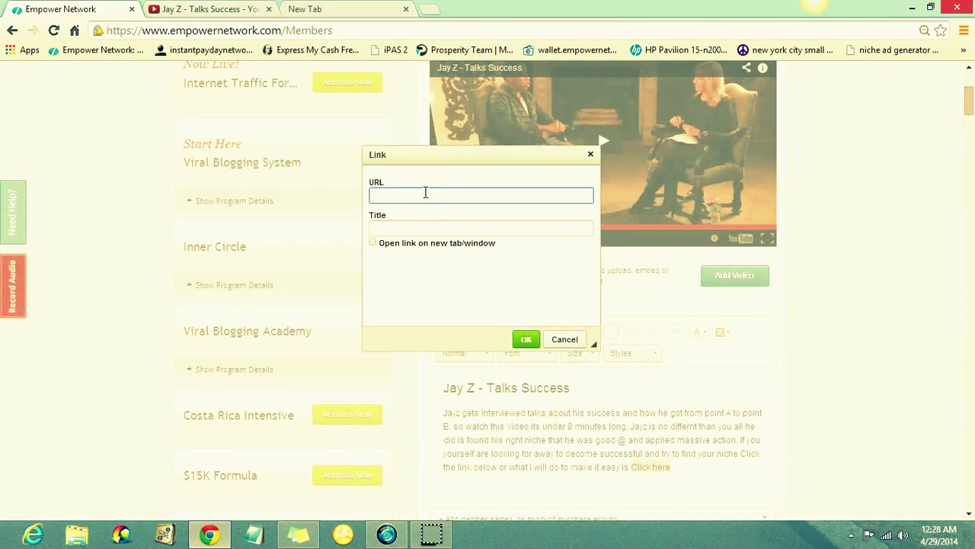
pyautogui.hotkey('ctrl', 'v')
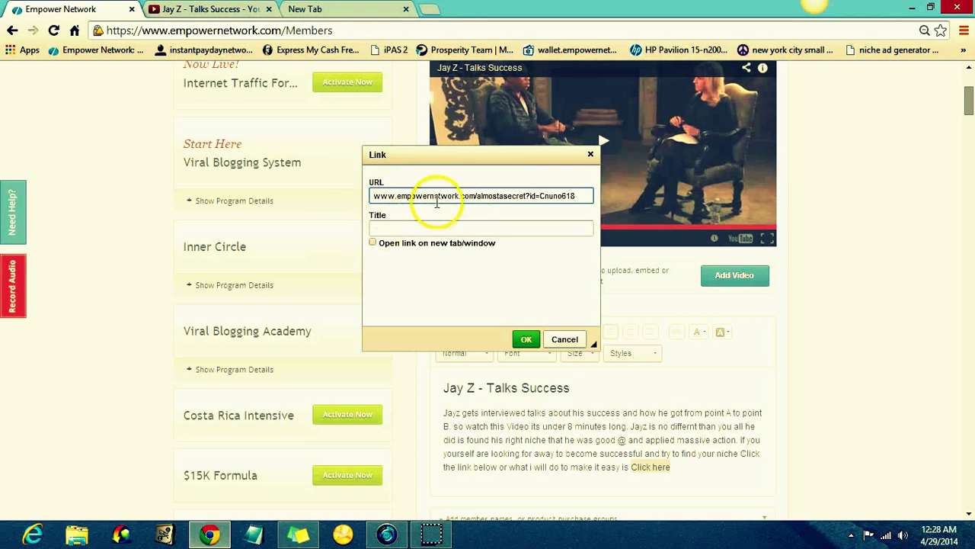
pyautogui.click(372, 243)
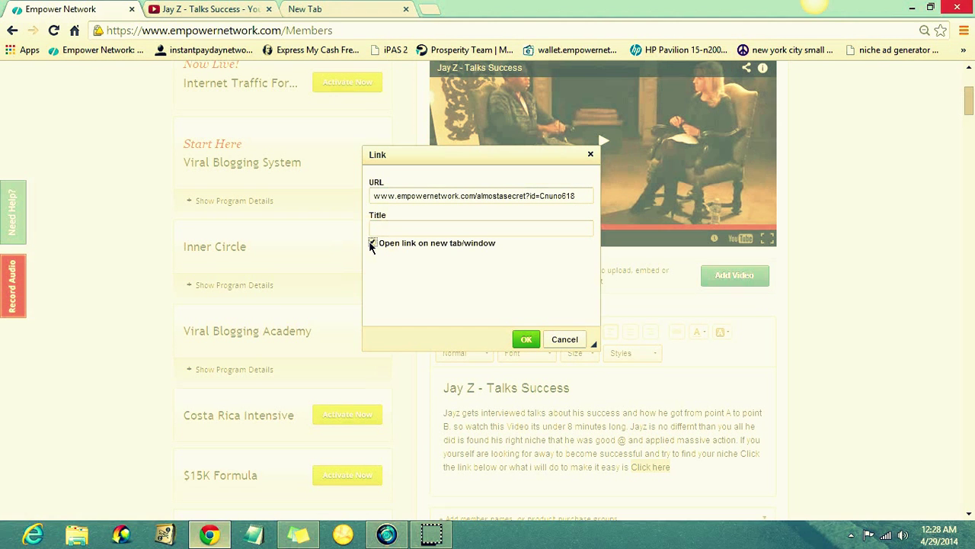
pyautogui.click(524, 343)
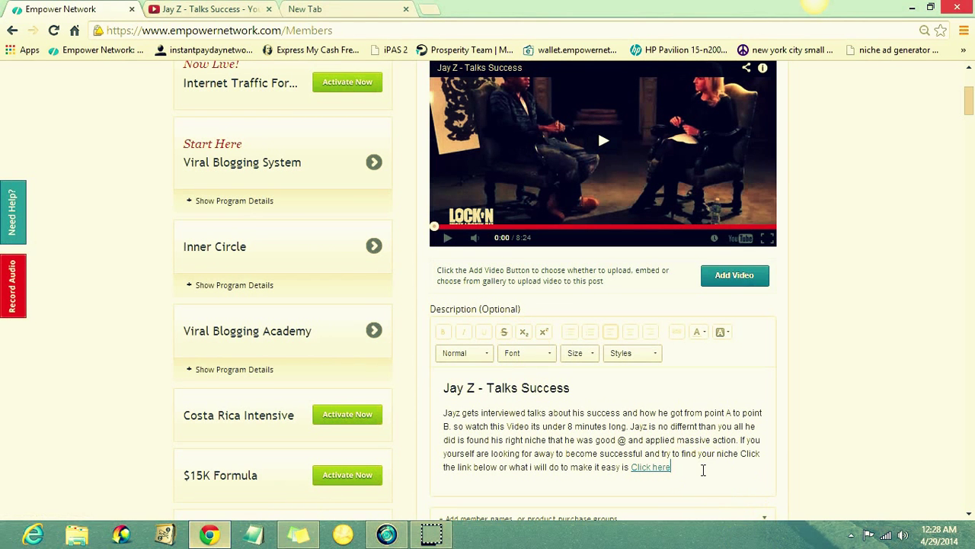
# Step: Load the Almost a Secret capture page, check its email field, then close that tab
pyautogui.click(693, 468)
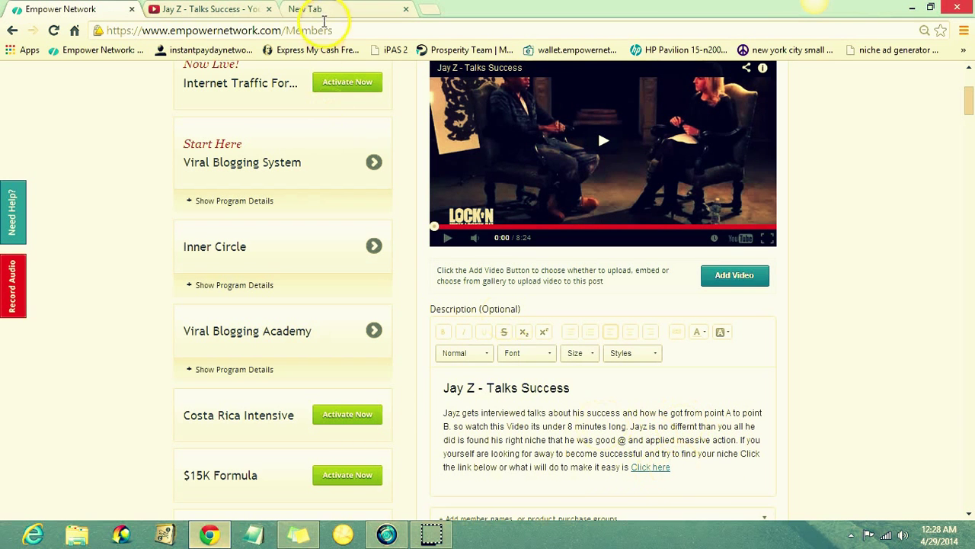
pyautogui.click(305, 10)
pyautogui.press('Return')
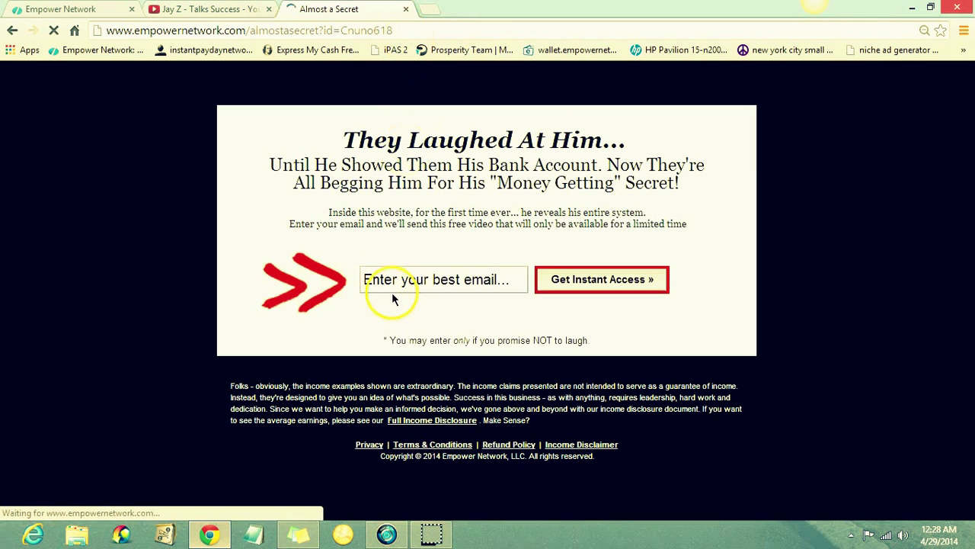
pyautogui.rightClick(400, 284)
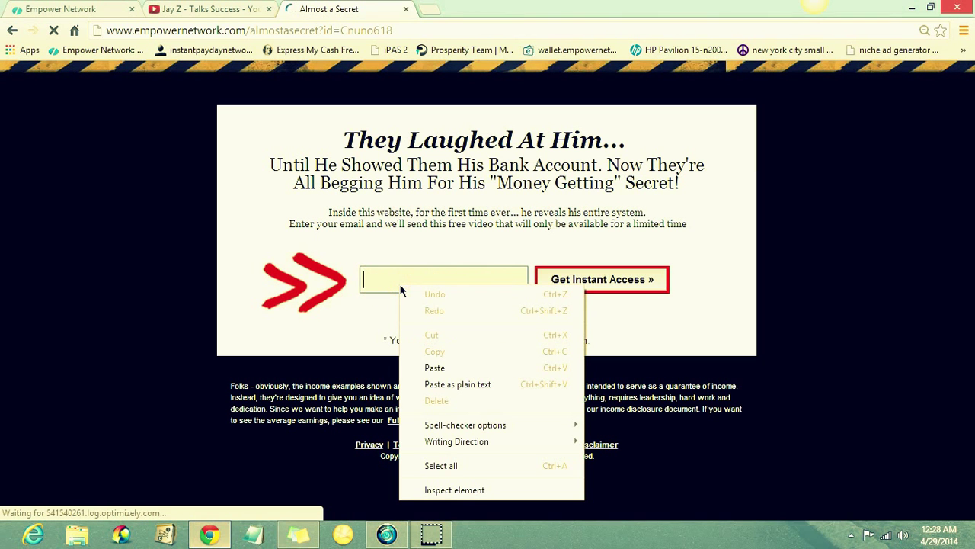
pyautogui.click(374, 283)
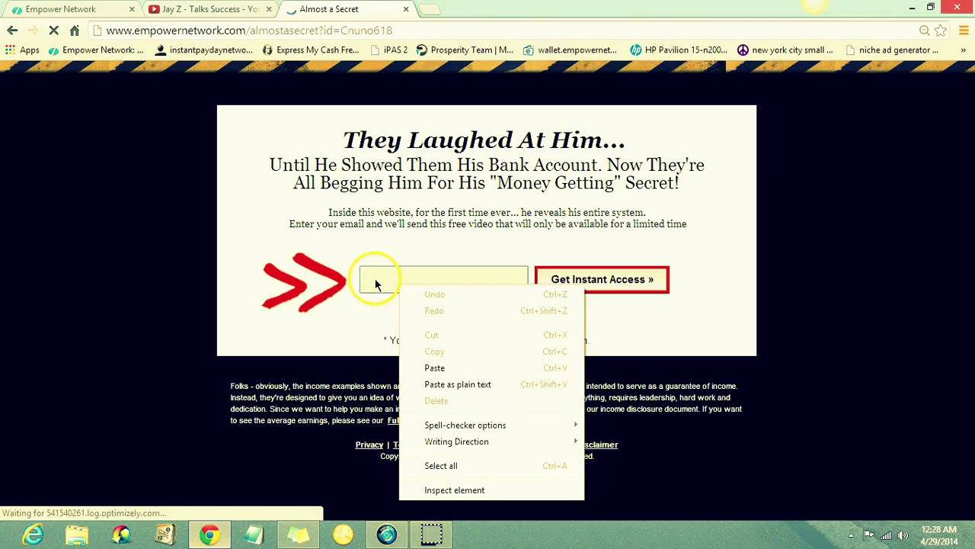
pyautogui.click(407, 11)
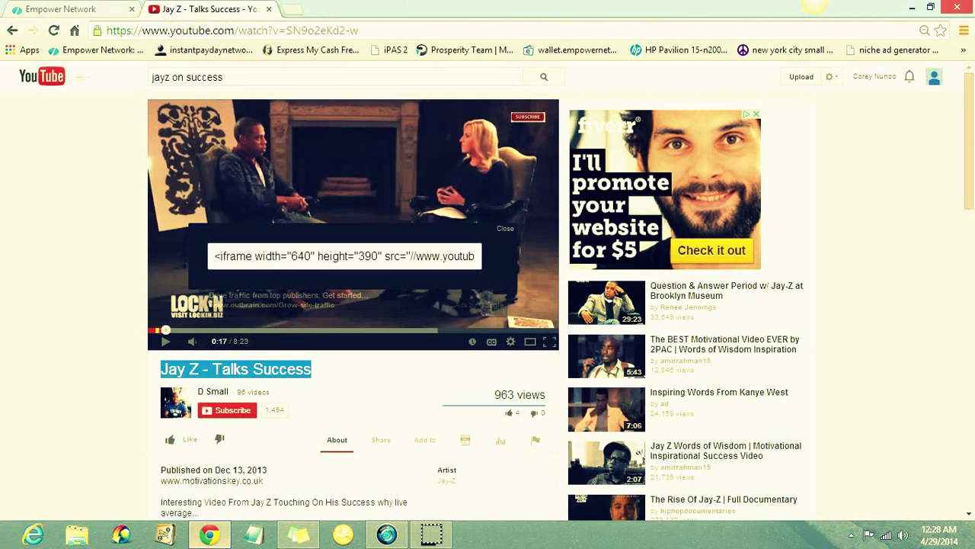
# Step: Bold the opening word 'Jayz' in the post description
pyautogui.click(67, 8)
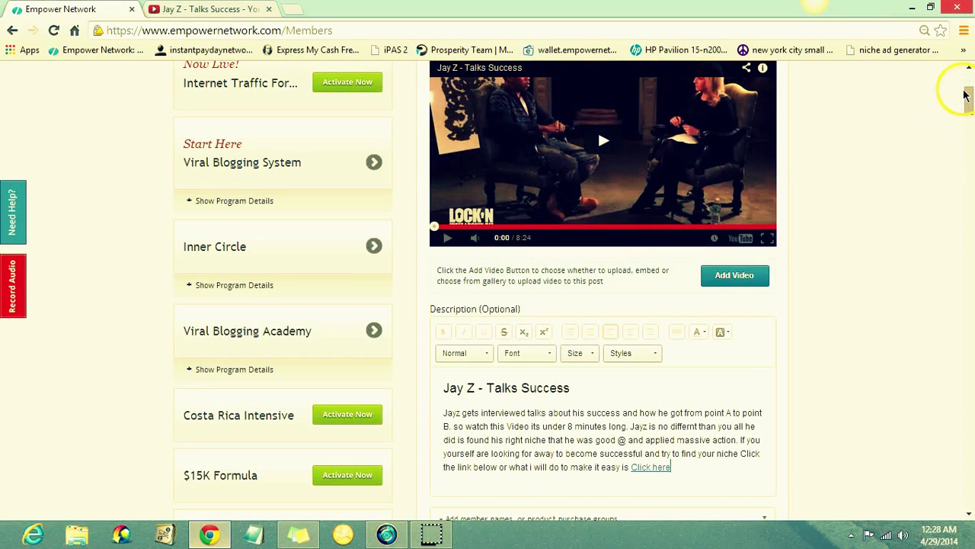
pyautogui.moveTo(968, 93); pyautogui.dragTo(968, 112)
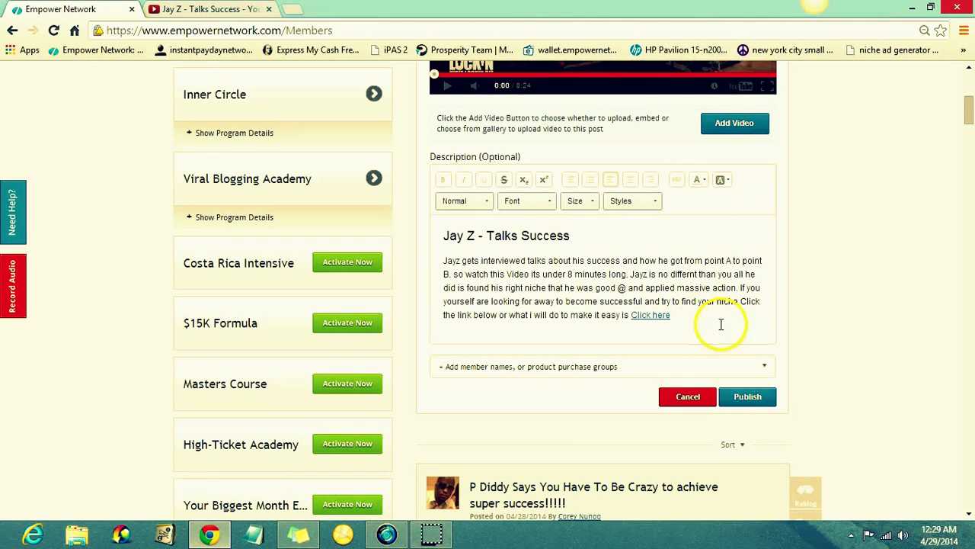
pyautogui.moveTo(442, 260); pyautogui.dragTo(464, 260)
pyautogui.click(443, 180)
pyautogui.click(509, 282)
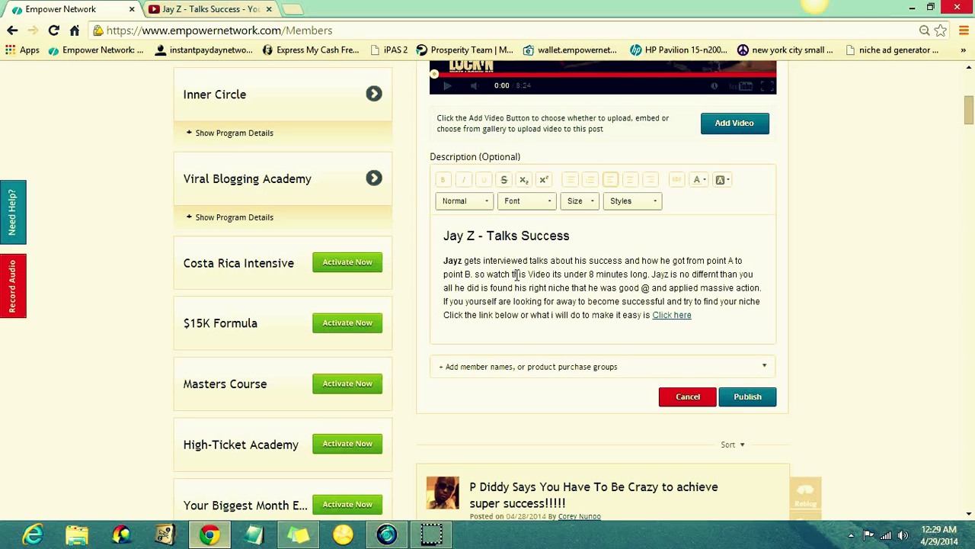
# Step: Italicise 'Video its under 8 minutes long', lowercasing its 'v'
pyautogui.click(513, 273)
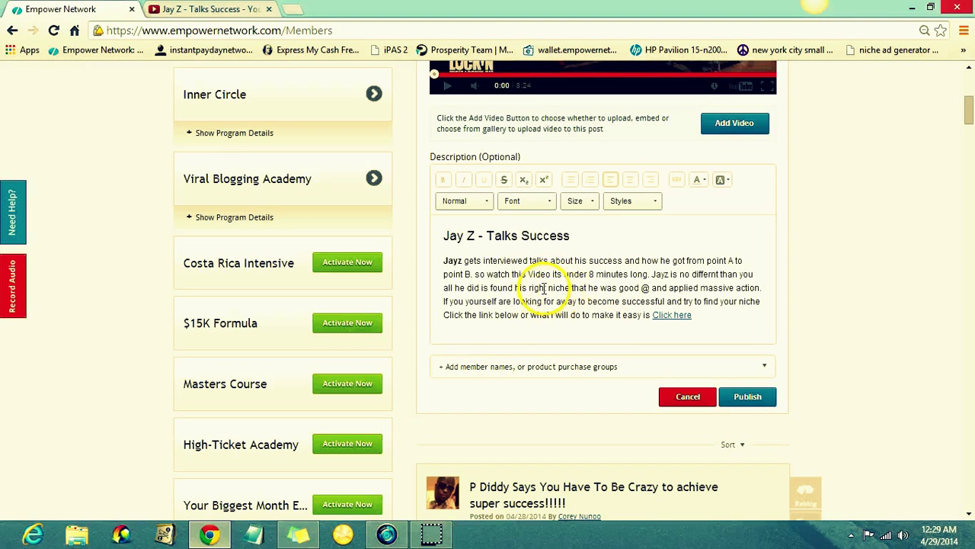
pyautogui.click(534, 273)
pyautogui.press('BackSpace')
pyautogui.write('v')
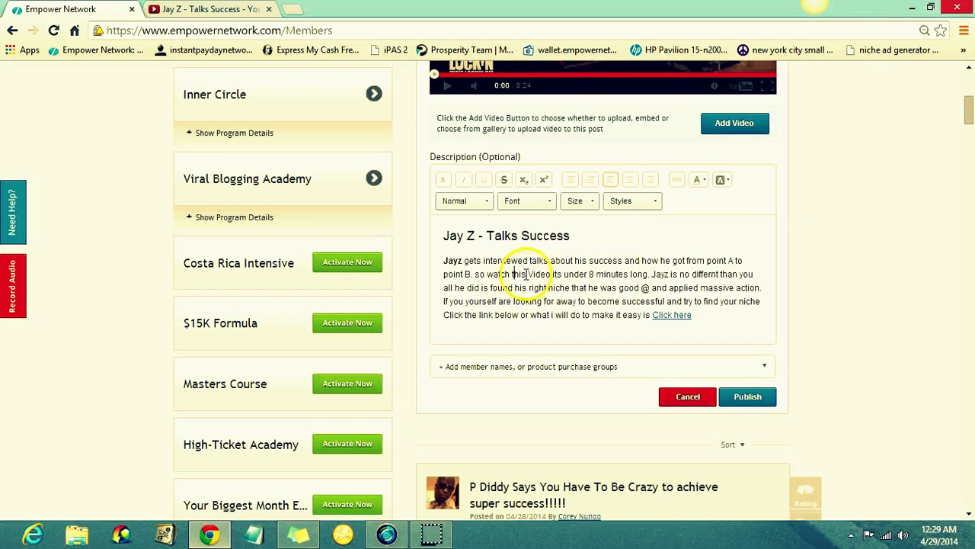
pyautogui.moveTo(528, 274); pyautogui.dragTo(648, 274)
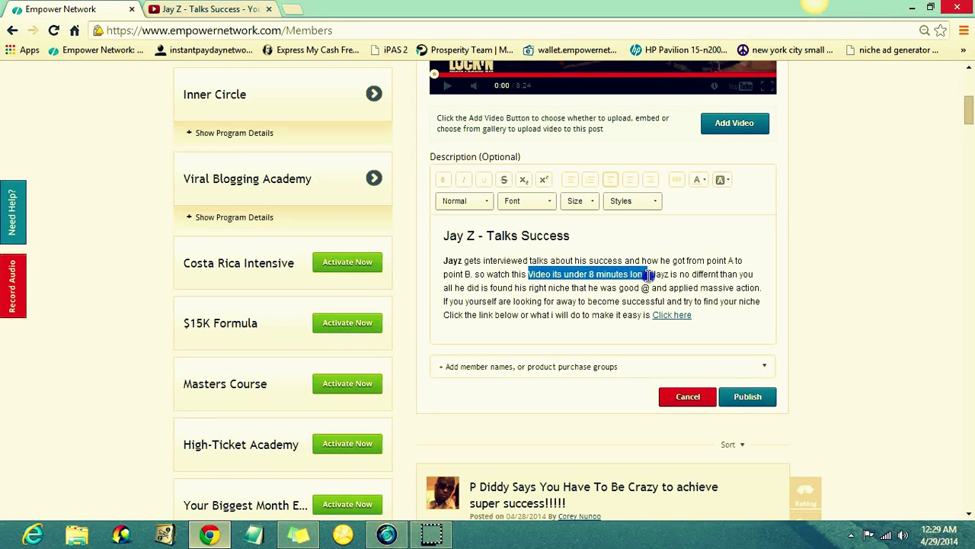
pyautogui.click(464, 182)
pyautogui.click(509, 288)
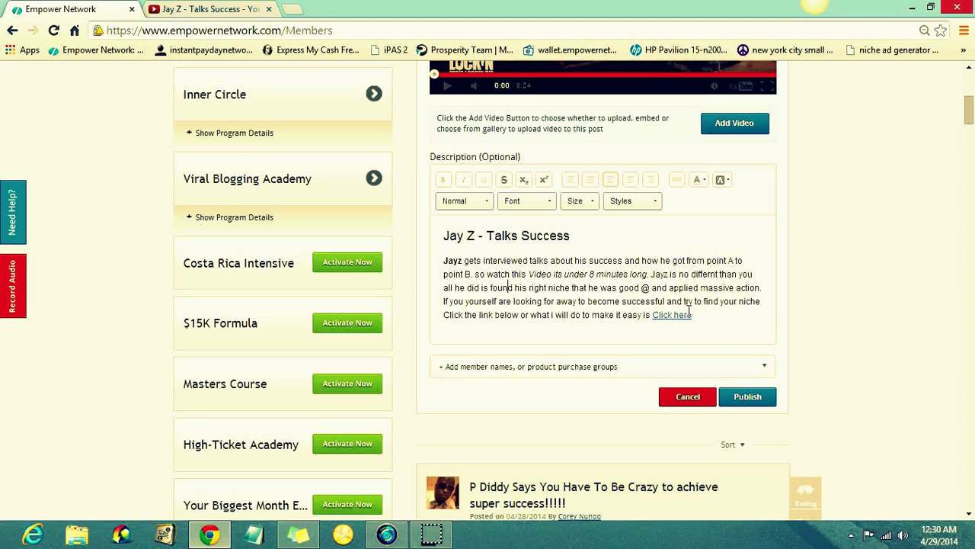
# Step: Underline the following sentence ending 'applied massive action'
pyautogui.click(655, 275)
pyautogui.moveTo(651, 275)
pyautogui.mouseDown()
pyautogui.moveTo(665, 285)
pyautogui.moveTo(560, 287)
pyautogui.mouseUp()
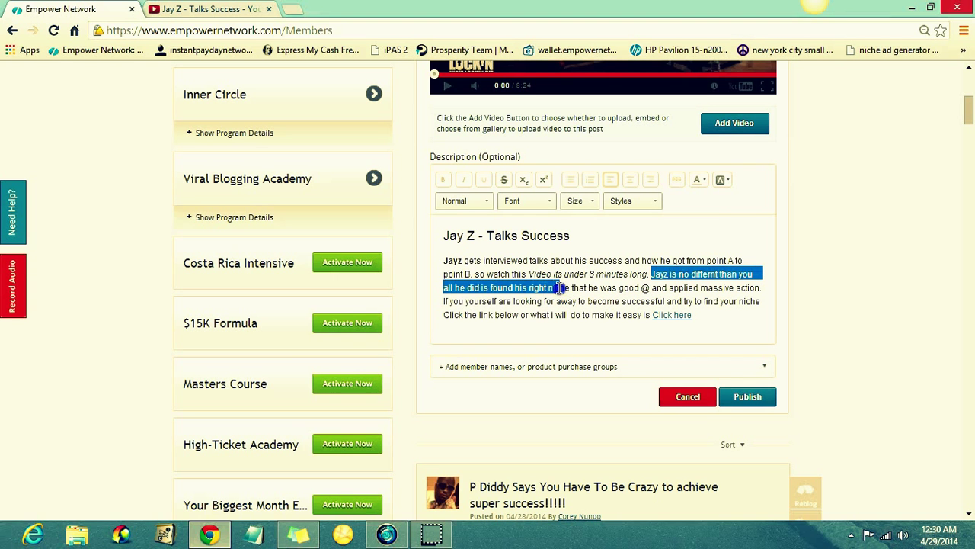
pyautogui.moveTo(560, 287)
pyautogui.mouseDown()
pyautogui.moveTo(568, 288)
pyautogui.moveTo(533, 289)
pyautogui.mouseUp()
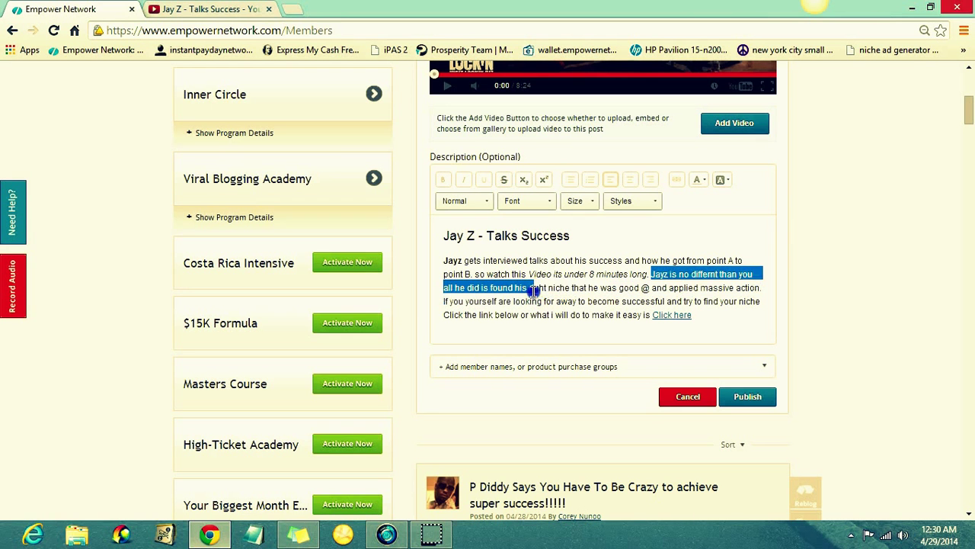
pyautogui.moveTo(533, 289); pyautogui.dragTo(762, 288)
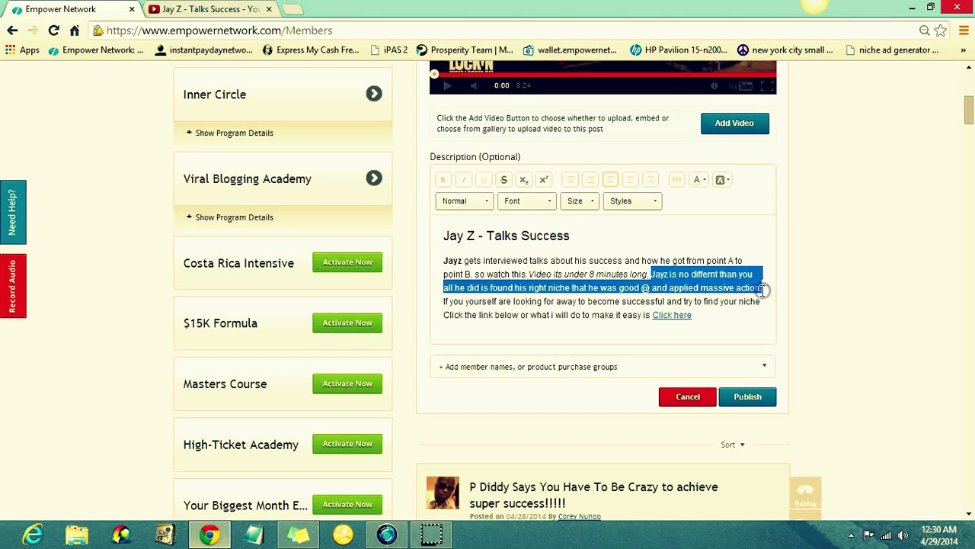
pyautogui.click(484, 182)
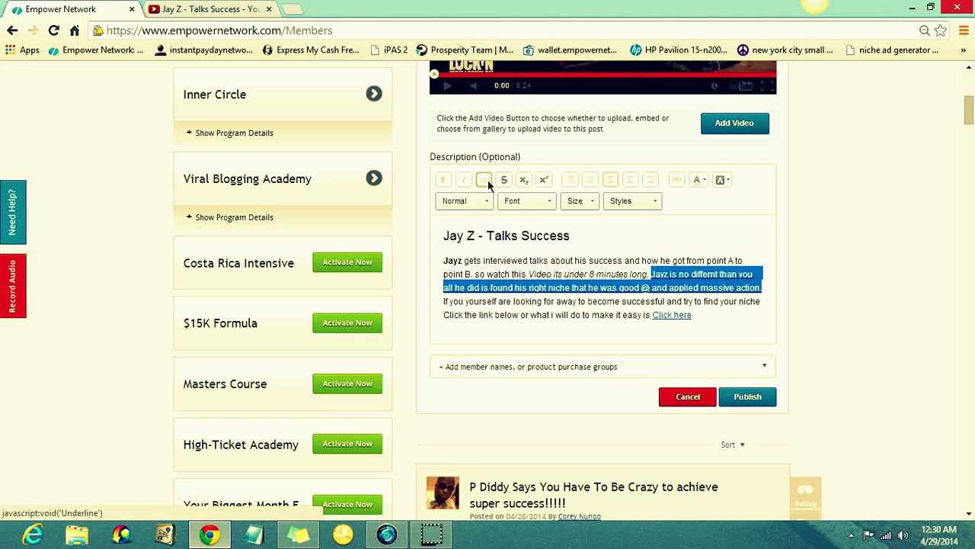
pyautogui.click(615, 244)
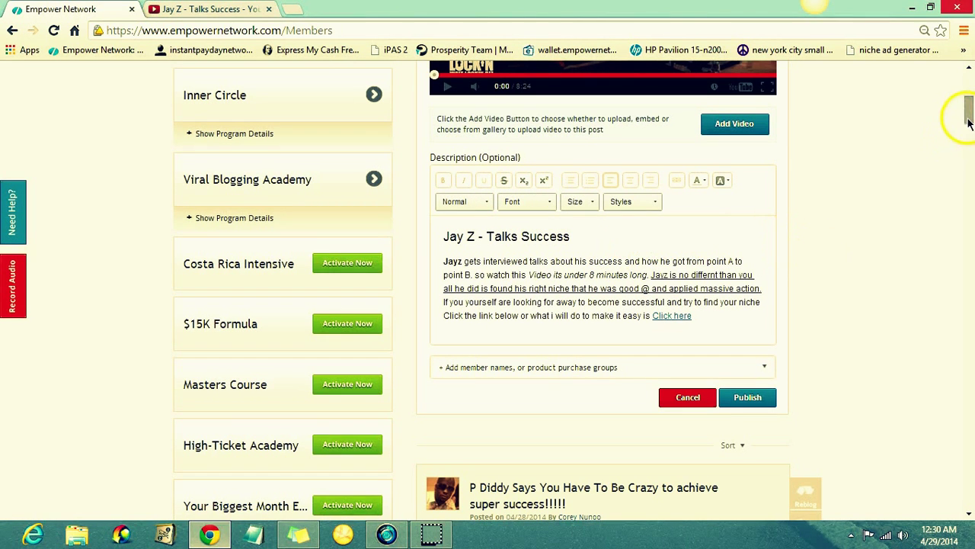
# Step: Share the post to the Public Blog, on My Empower Network Blog under Default Category
pyautogui.moveTo(968, 121); pyautogui.dragTo(928, 131)
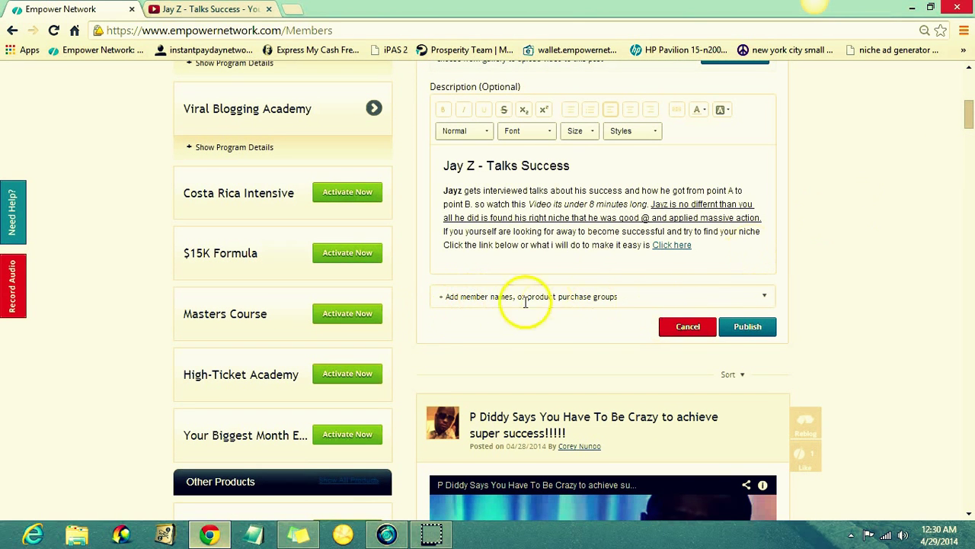
pyautogui.click(461, 295)
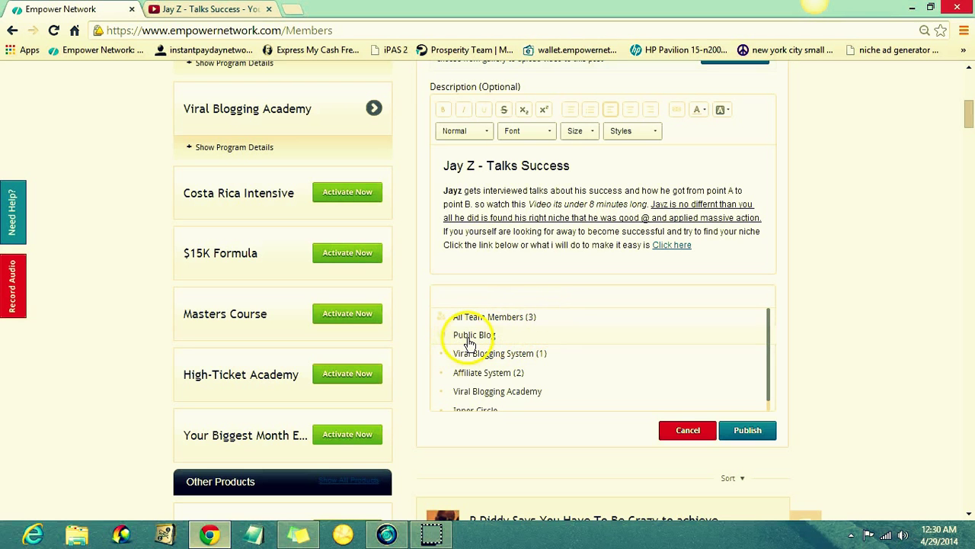
pyautogui.click(470, 336)
pyautogui.click(836, 202)
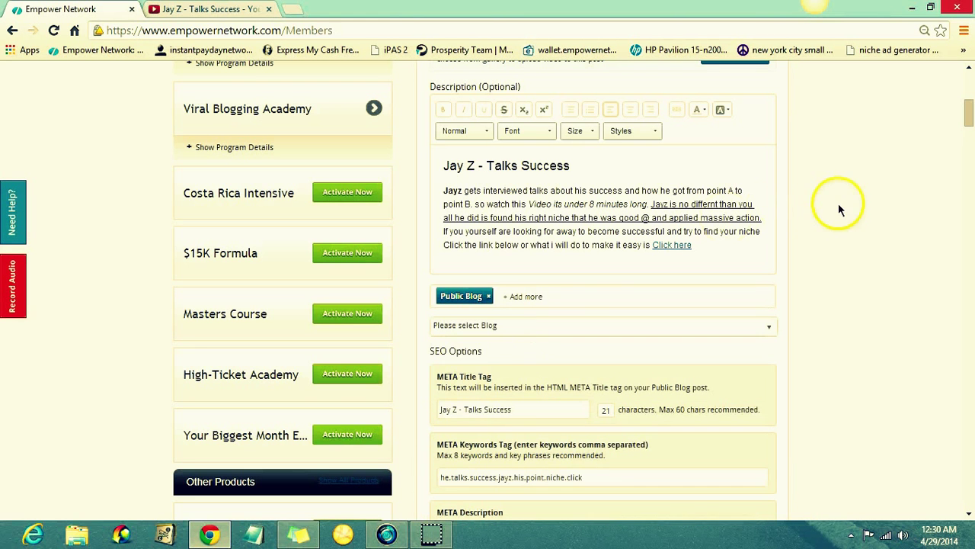
pyautogui.click(514, 328)
pyautogui.click(484, 425)
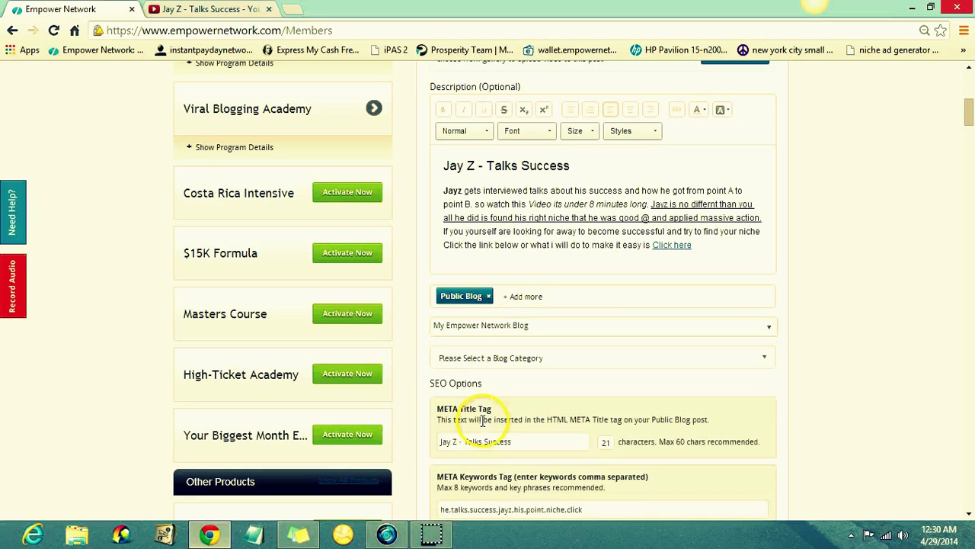
pyautogui.click(529, 360)
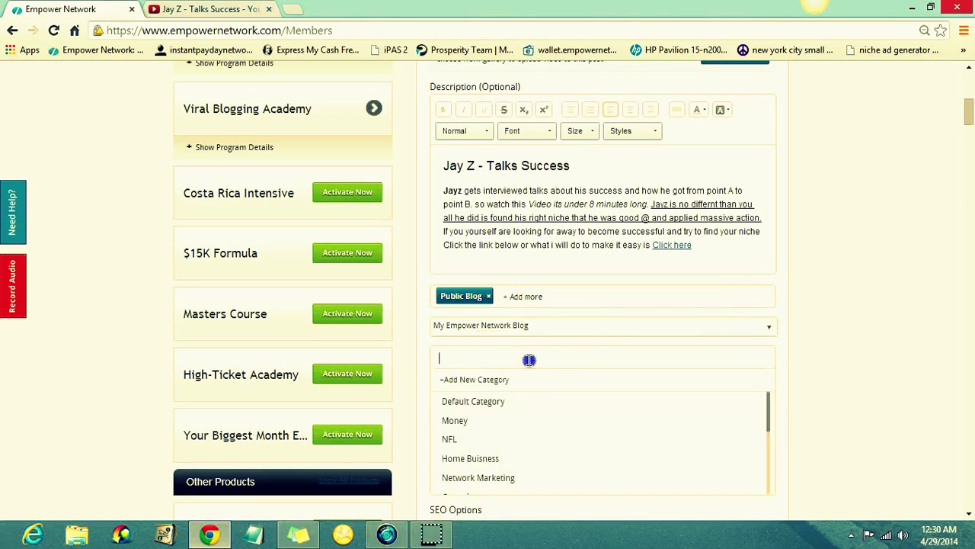
pyautogui.click(491, 404)
pyautogui.click(852, 267)
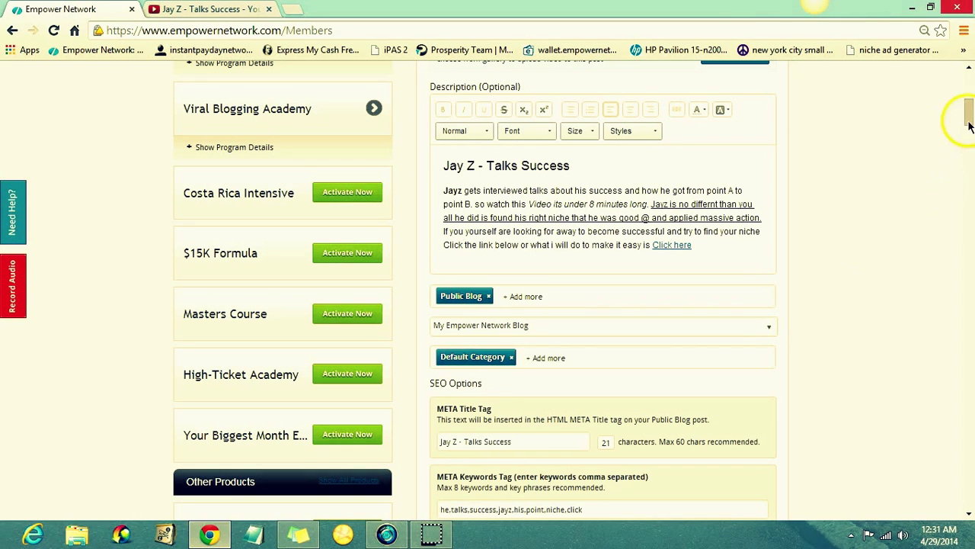
# Step: Delete the old META keywords and open a fresh Google tab
pyautogui.moveTo(968, 116); pyautogui.dragTo(970, 139)
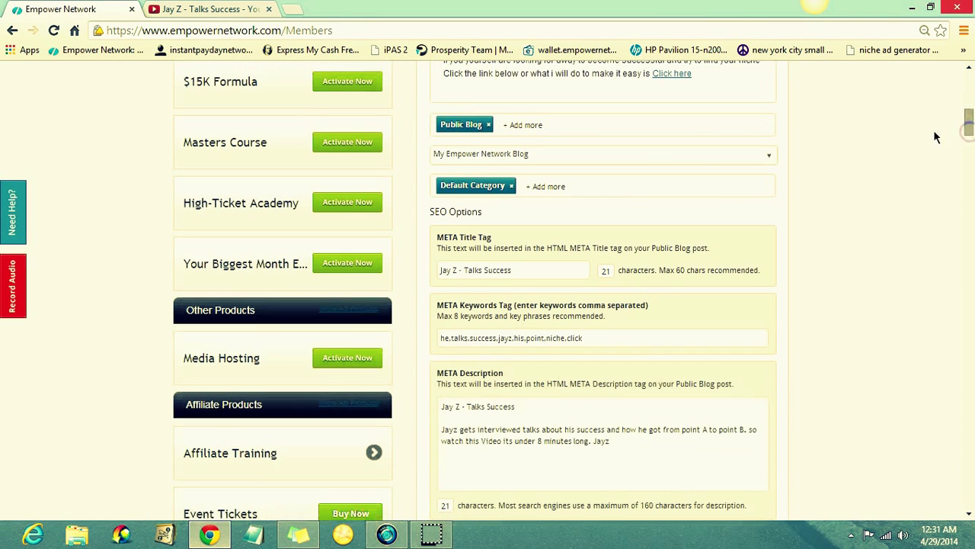
pyautogui.click(602, 337)
pyautogui.tripleClick(602, 337)
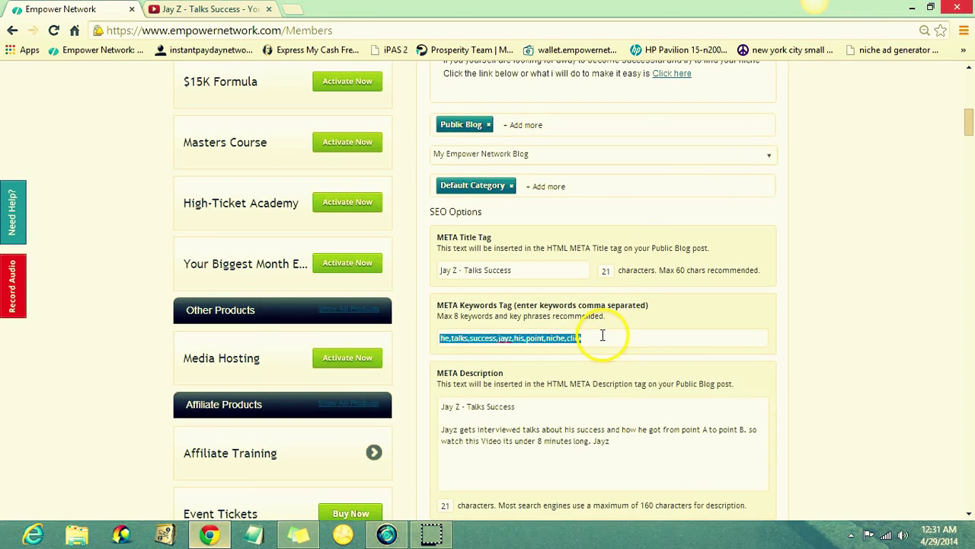
pyautogui.press('BackSpace')
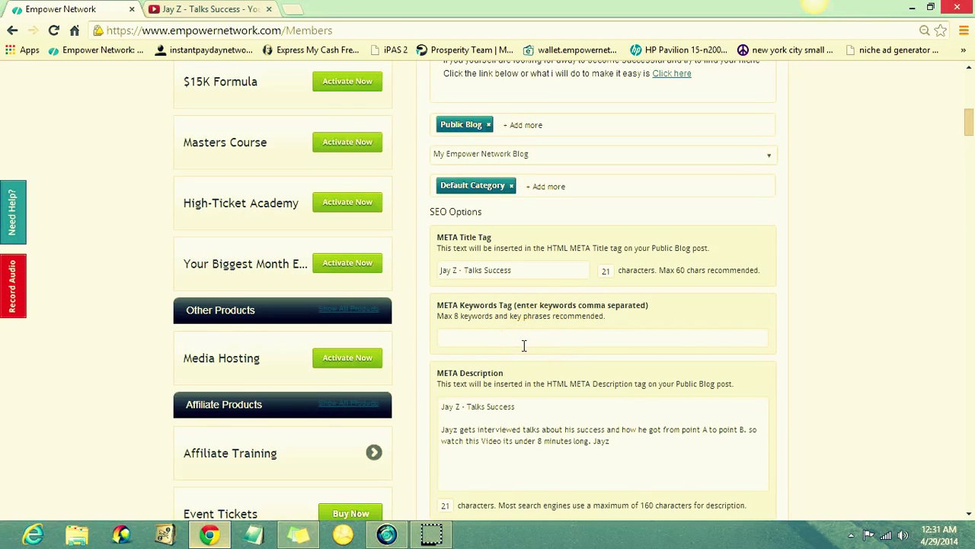
pyautogui.click(294, 9)
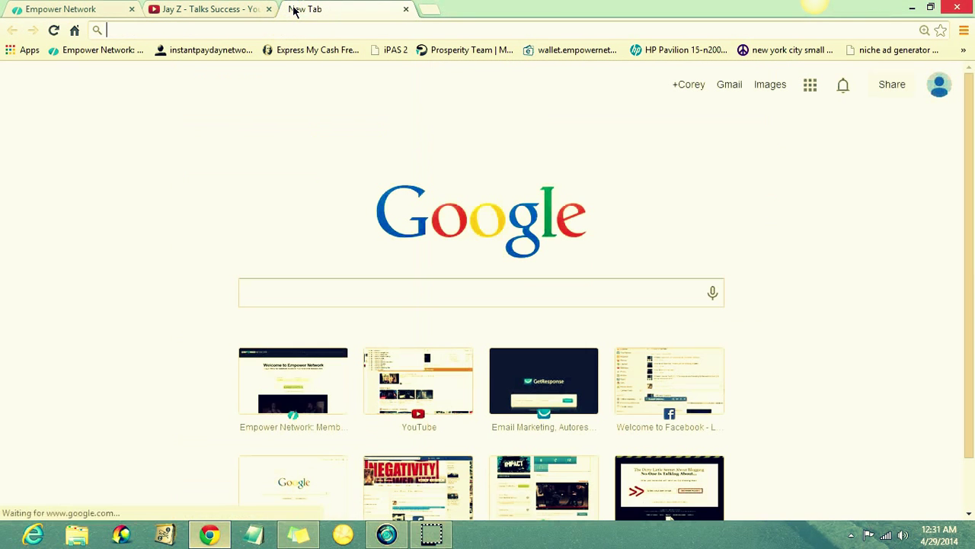
# Step: Search Google for 'successful people' and select the related search 'list of successful people'
pyautogui.click(254, 292)
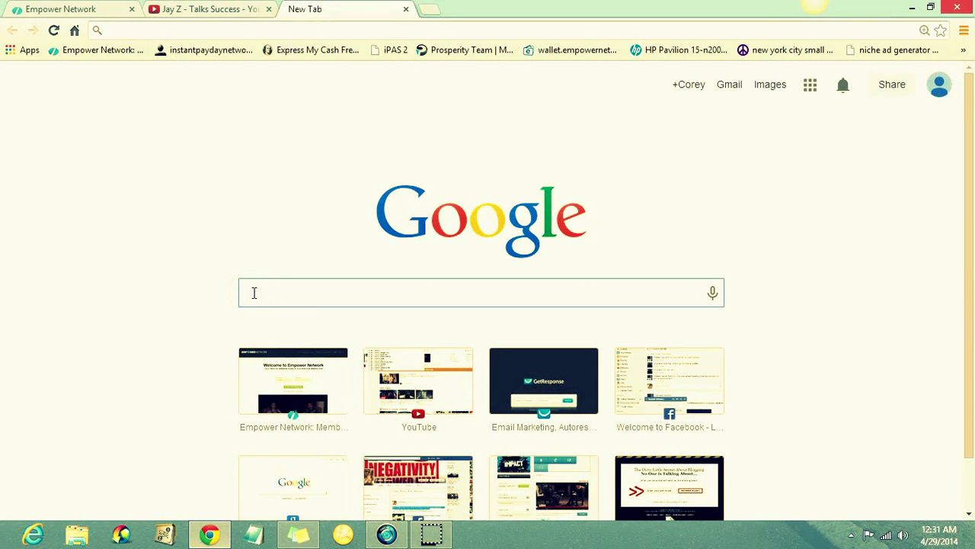
pyautogui.write('success')
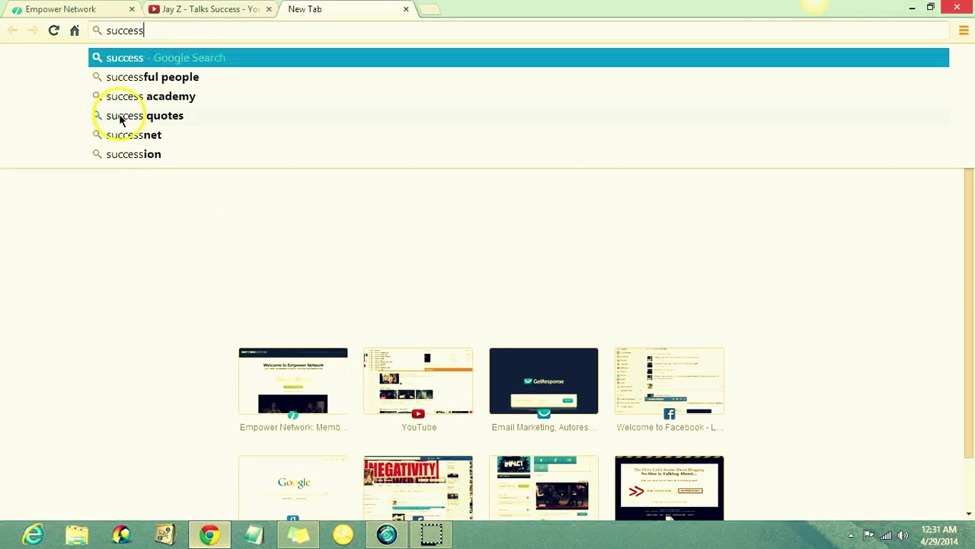
pyautogui.click(138, 77)
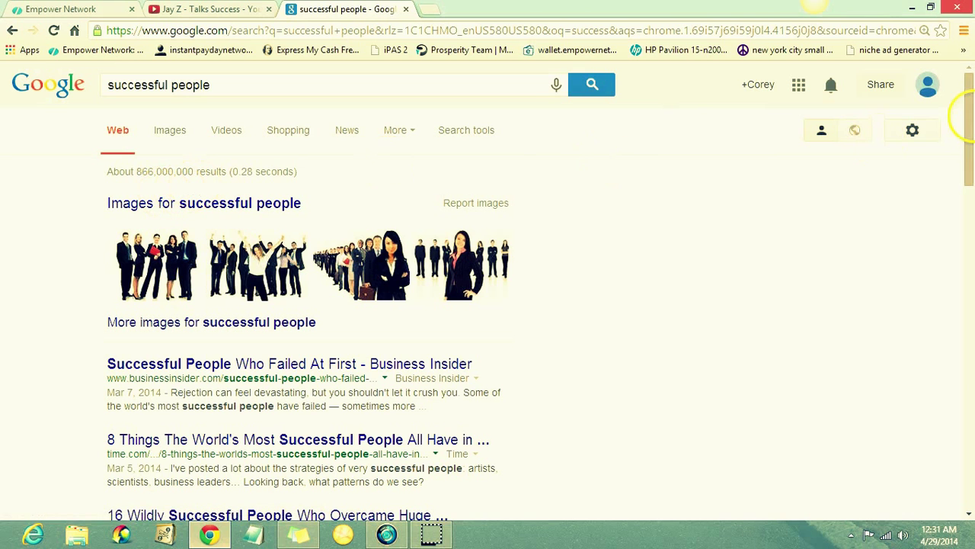
pyautogui.moveTo(970, 98); pyautogui.dragTo(969, 432)
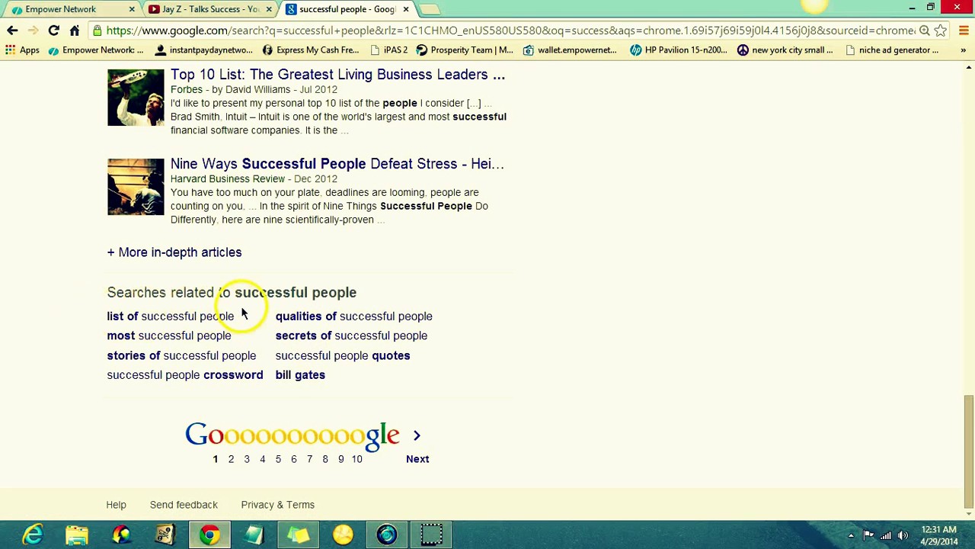
pyautogui.moveTo(238, 314)
pyautogui.mouseDown()
pyautogui.moveTo(102, 312)
pyautogui.moveTo(108, 317)
pyautogui.mouseUp()
pyautogui.hotkey('ctrl', 'c')
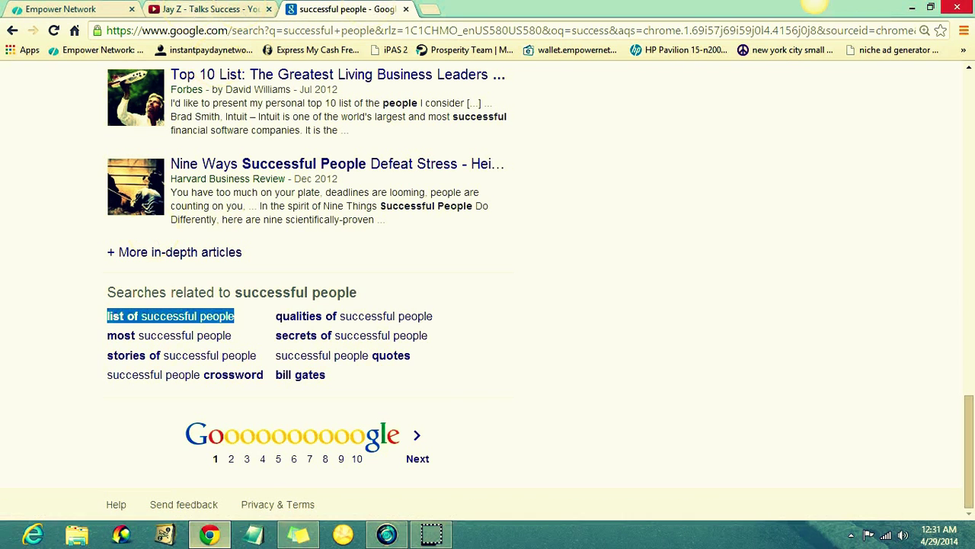
pyautogui.click(84, 11)
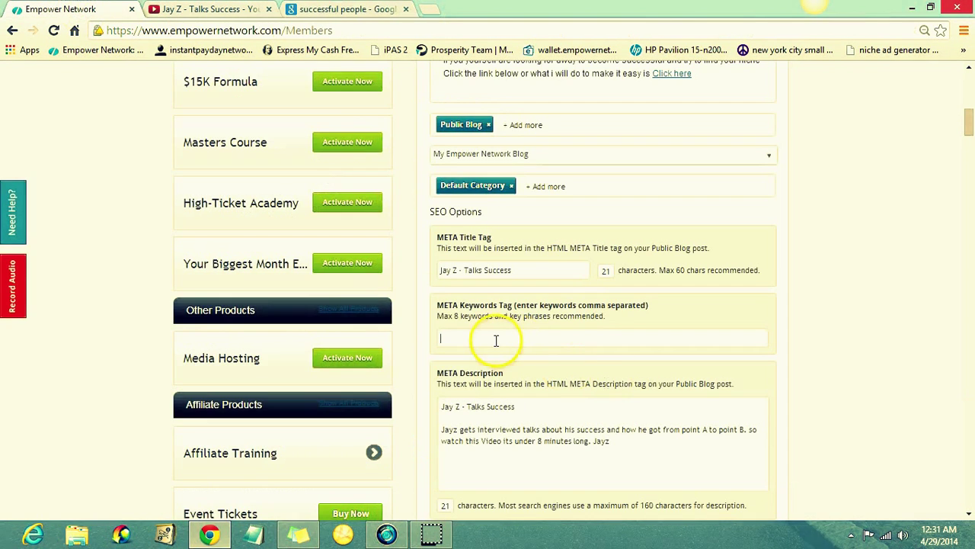
# Step: Paste 'list of successful people' into META Keywords and remove its spaces to form 'listofsuccessfulpeople'
pyautogui.hotkey('ctrl', 'v')
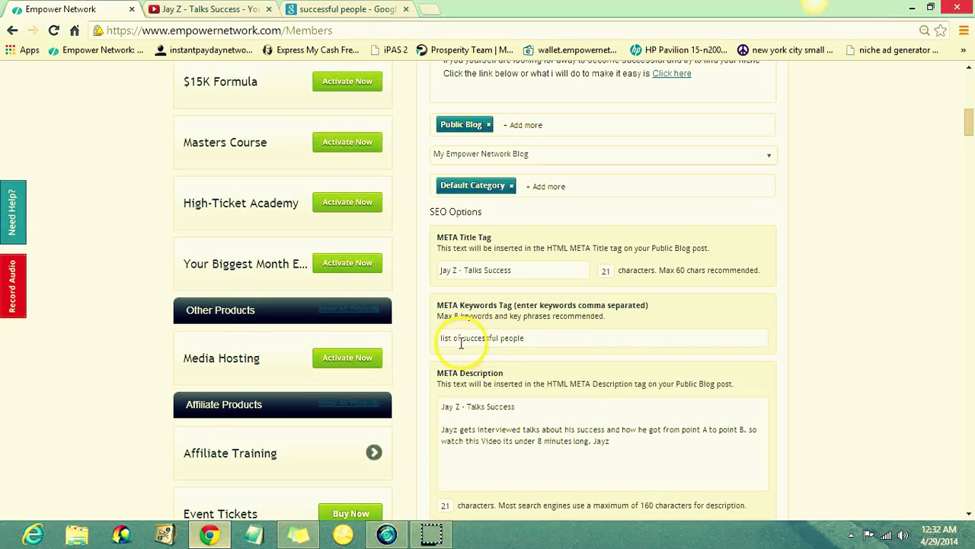
pyautogui.doubleClick(456, 337)
pyautogui.press('BackSpace')
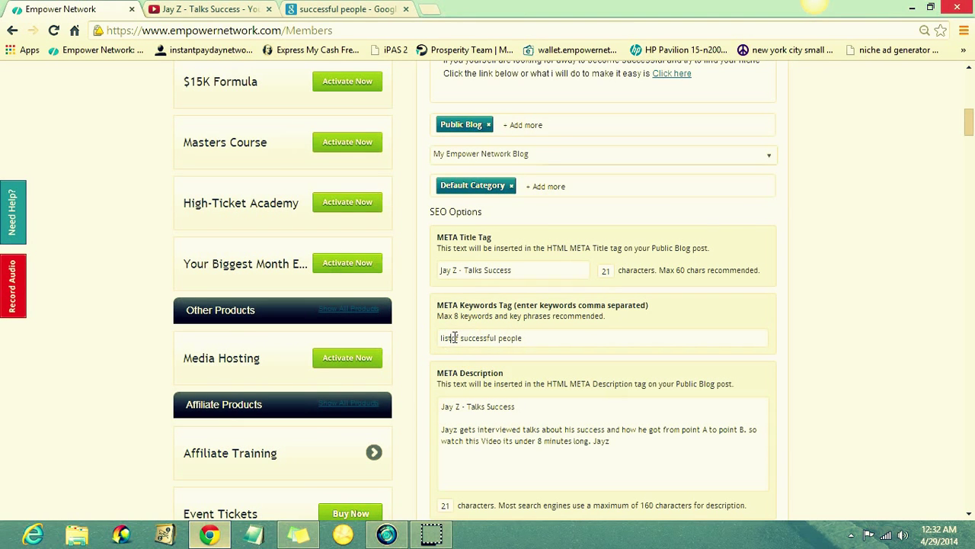
pyautogui.write('of')
pyautogui.click(462, 339)
pyautogui.press('BackSpace')
pyautogui.click(496, 341)
pyautogui.press('BackSpace')
pyautogui.click(525, 341)
pyautogui.write(',jayz,music,')
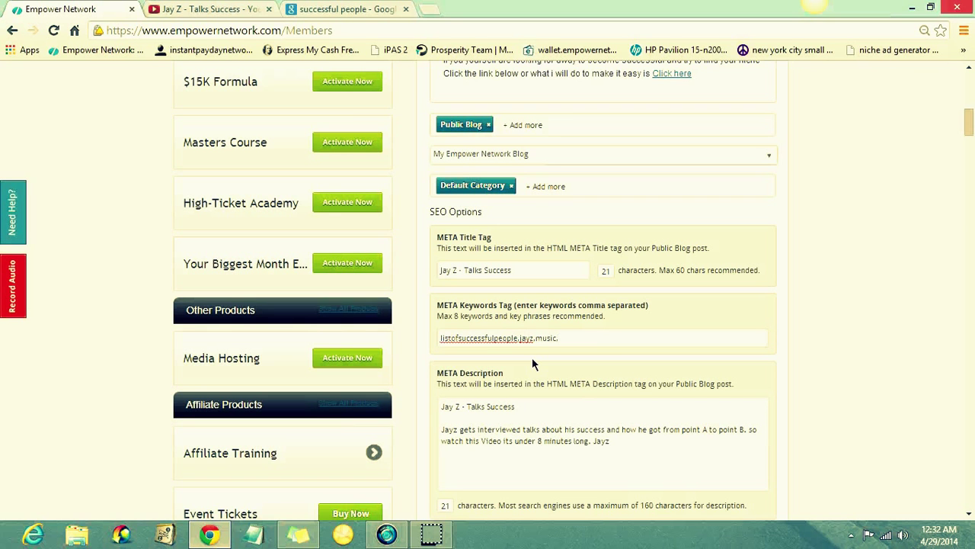
# Step: Append the keywords Rockafella, Pdiddy, Empowernetwork and Rihanna
pyautogui.write('Rockafell')
pyautogui.write('a,Pdiddy,')
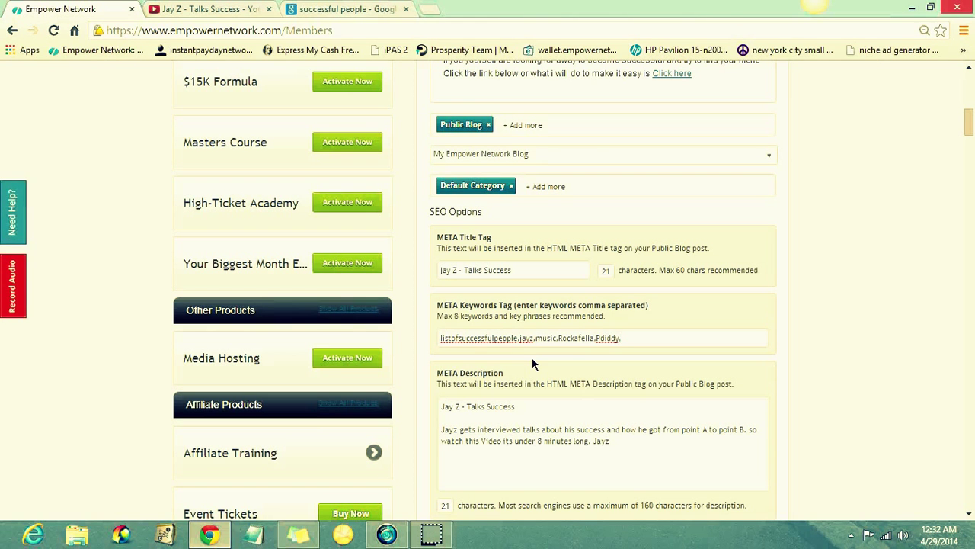
pyautogui.write('Empowernetwork')
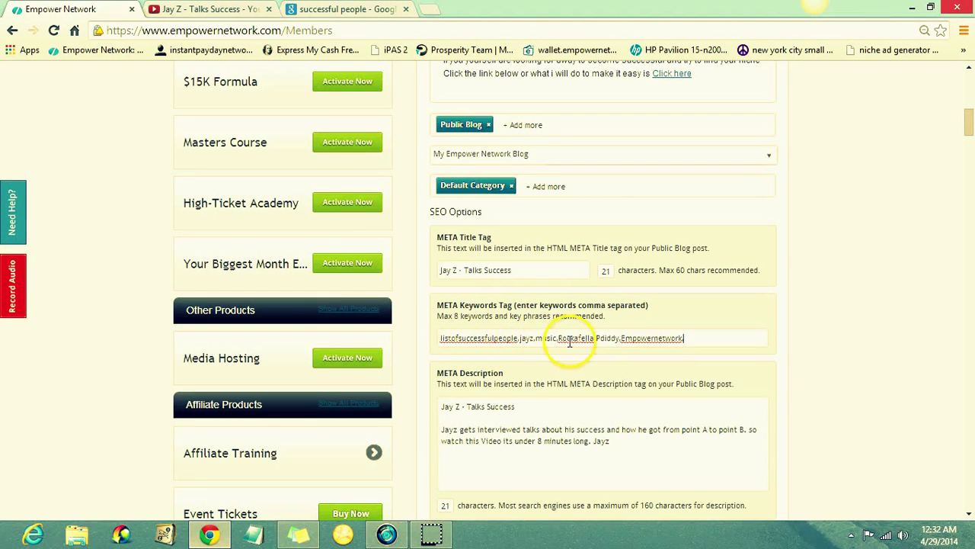
pyautogui.write(',Beyonce,')
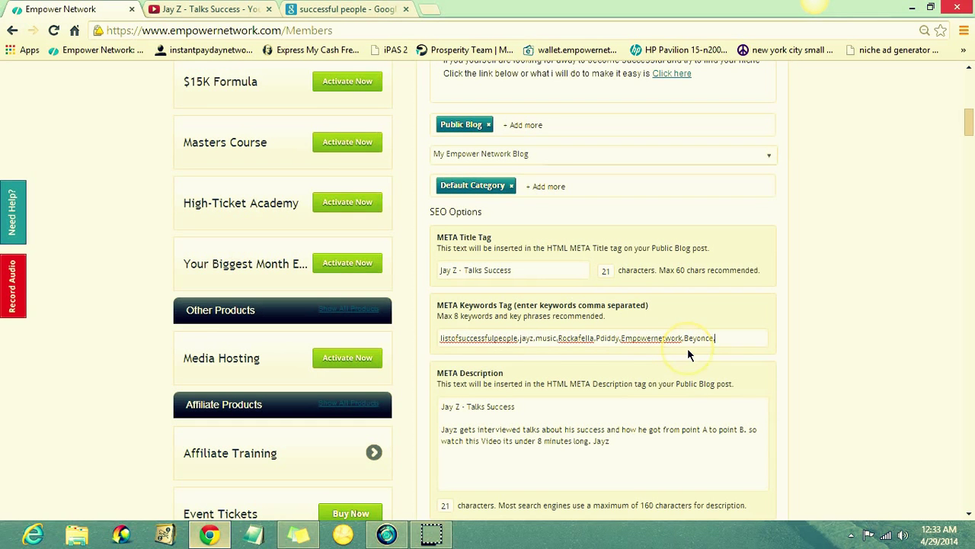
pyautogui.write('R')
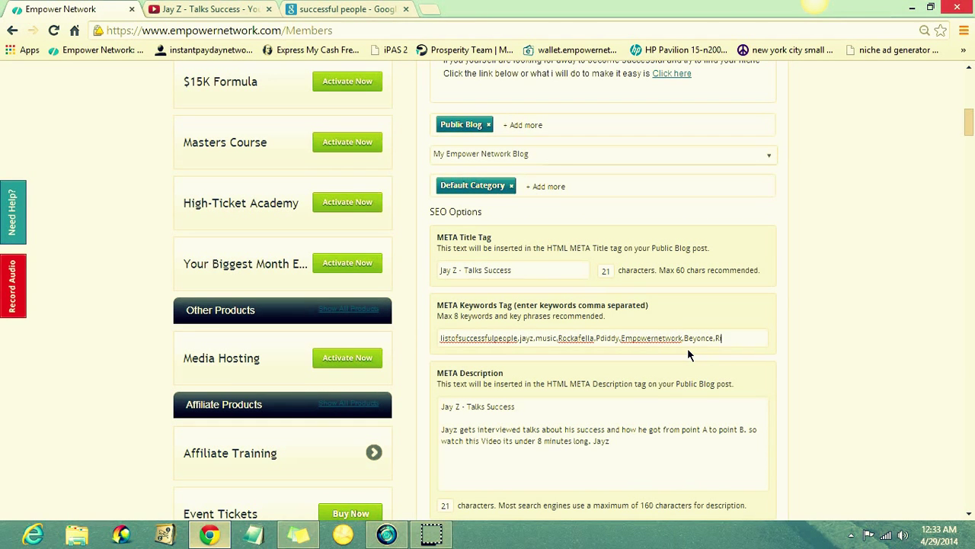
pyautogui.write('iih')
pyautogui.press('BackSpace')
pyautogui.press('BackSpace')
pyautogui.write('hanna')
# Step: Publish the 'Jay Z - Talks Success' post and scroll back to the top of the members feed
pyautogui.click(575, 416)
pyautogui.click(521, 191)
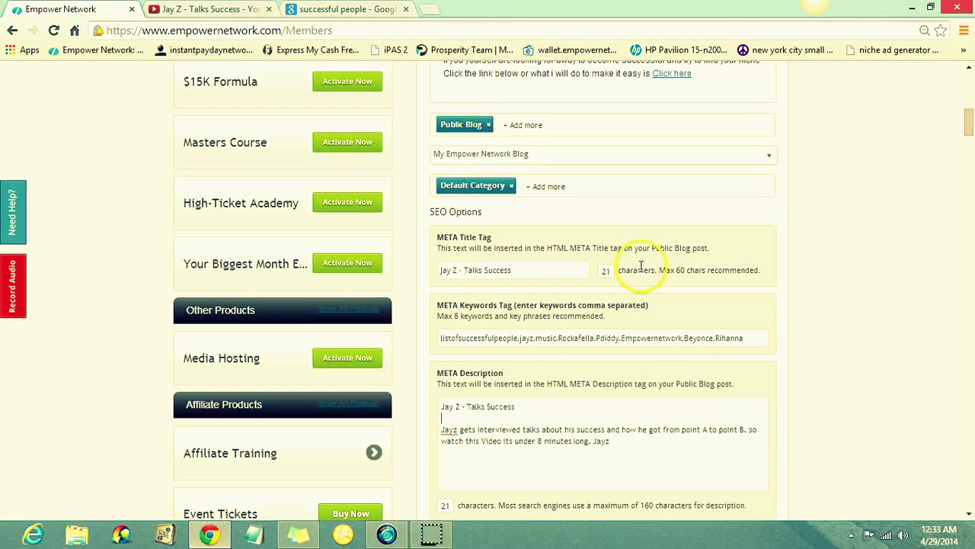
pyautogui.click(970, 130)
pyautogui.moveTo(969, 130); pyautogui.dragTo(969, 139)
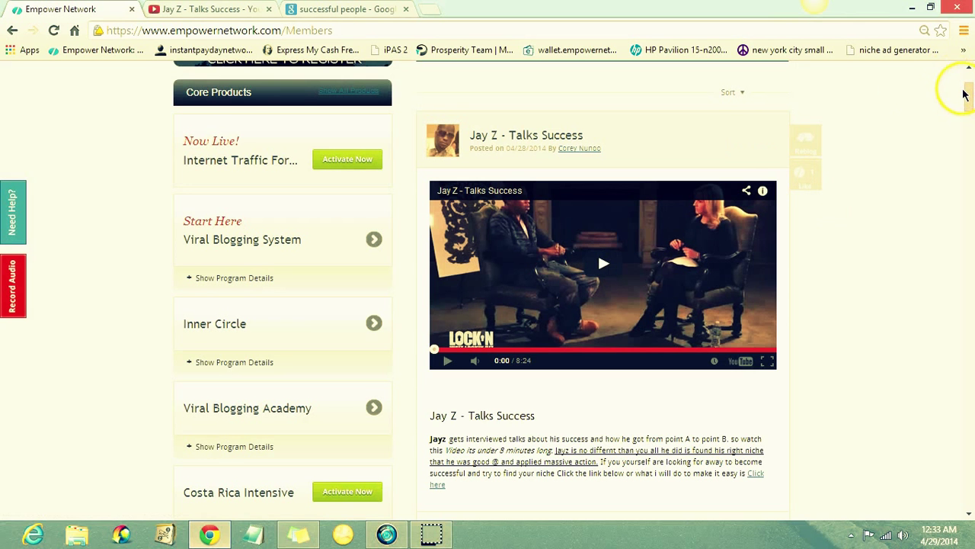
pyautogui.scroll(3, 970, 101)
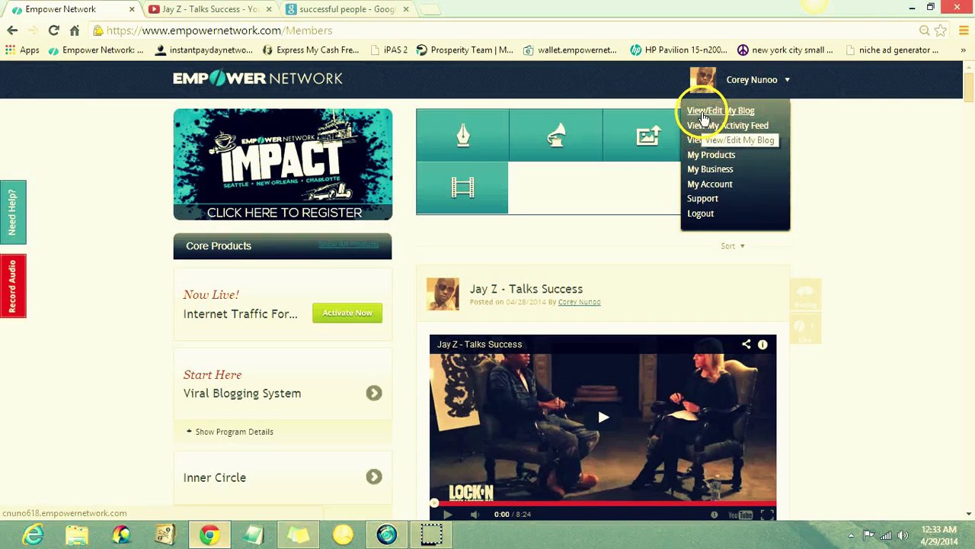
# Step: Open 'View/Edit My Blog' and scroll to the 'Jay Z - Talks Success' post
pyautogui.click(704, 115)
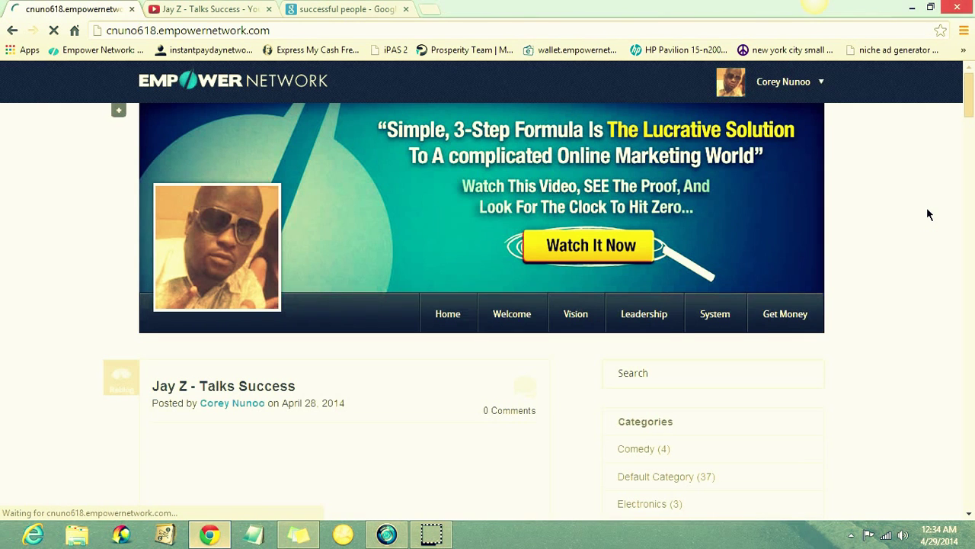
pyautogui.moveTo(968, 107); pyautogui.dragTo(969, 131)
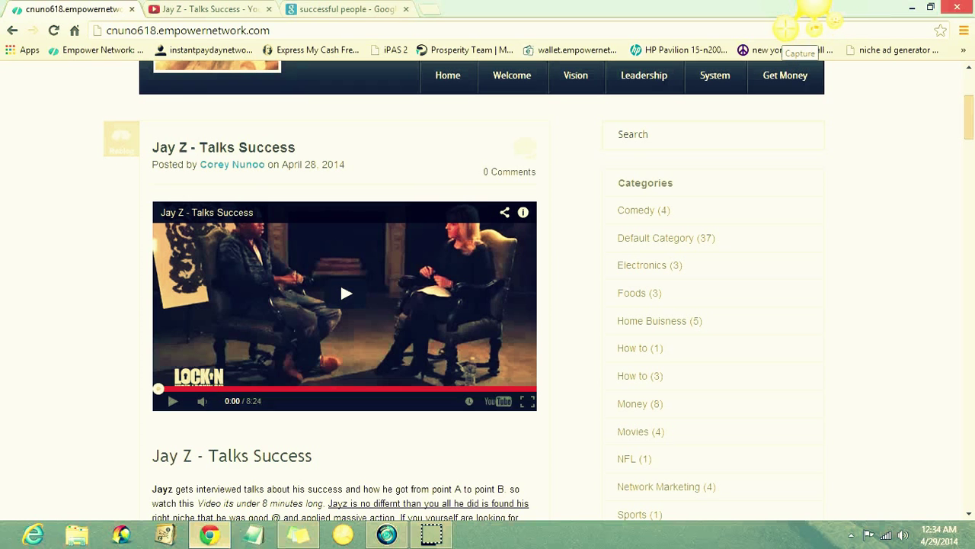
# Step: Capture the embedded Jay Z video area as a Jing image
pyautogui.click(783, 34)
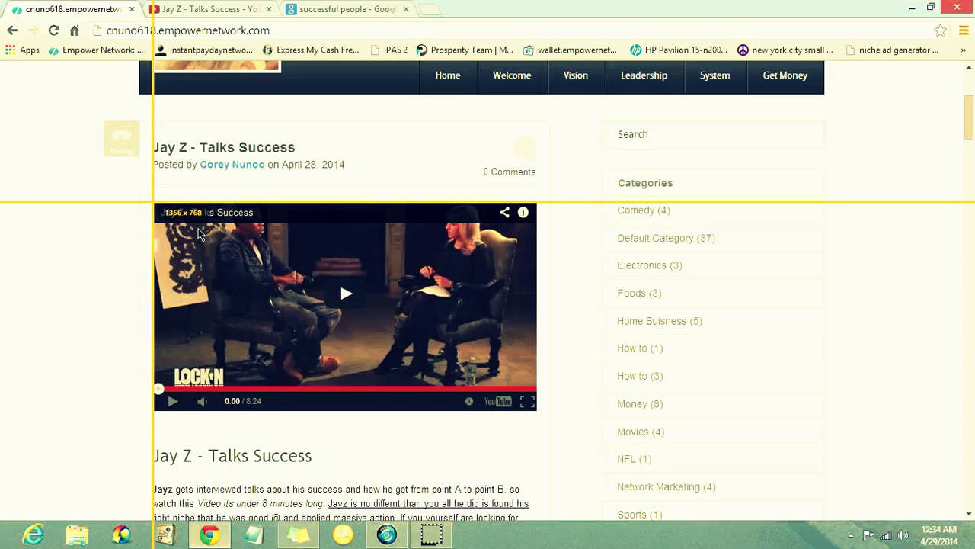
pyautogui.moveTo(156, 214); pyautogui.dragTo(340, 401)
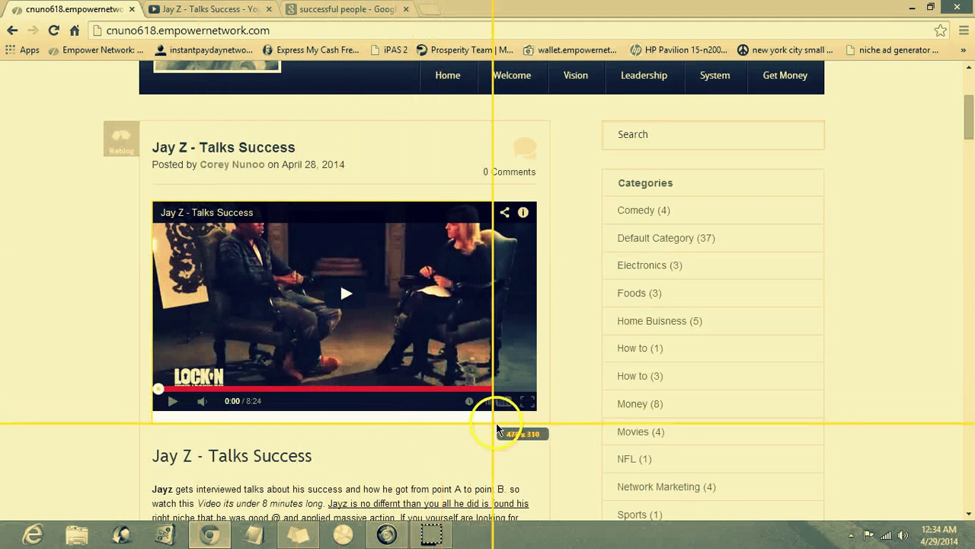
pyautogui.moveTo(341, 401)
pyautogui.mouseDown()
pyautogui.moveTo(540, 419)
pyautogui.moveTo(538, 398)
pyautogui.mouseUp()
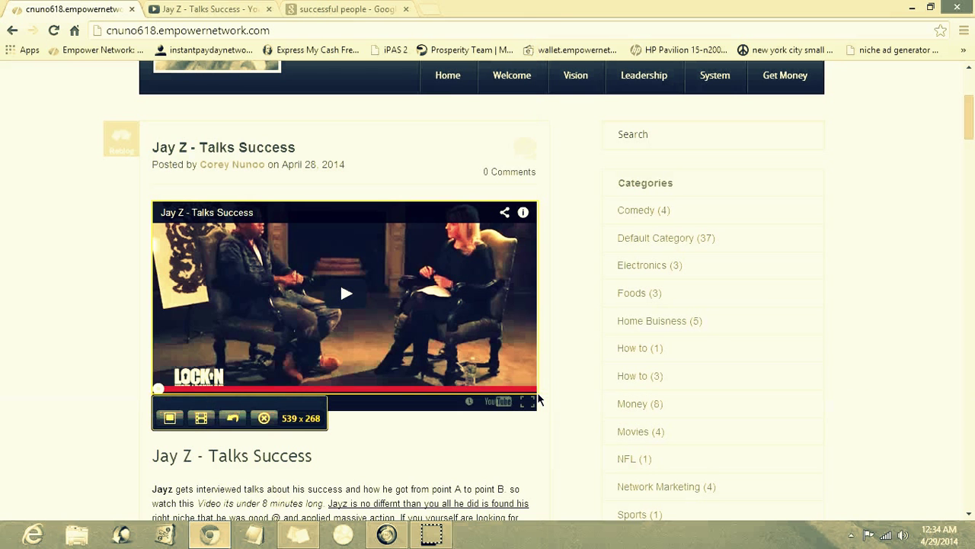
pyautogui.click(169, 424)
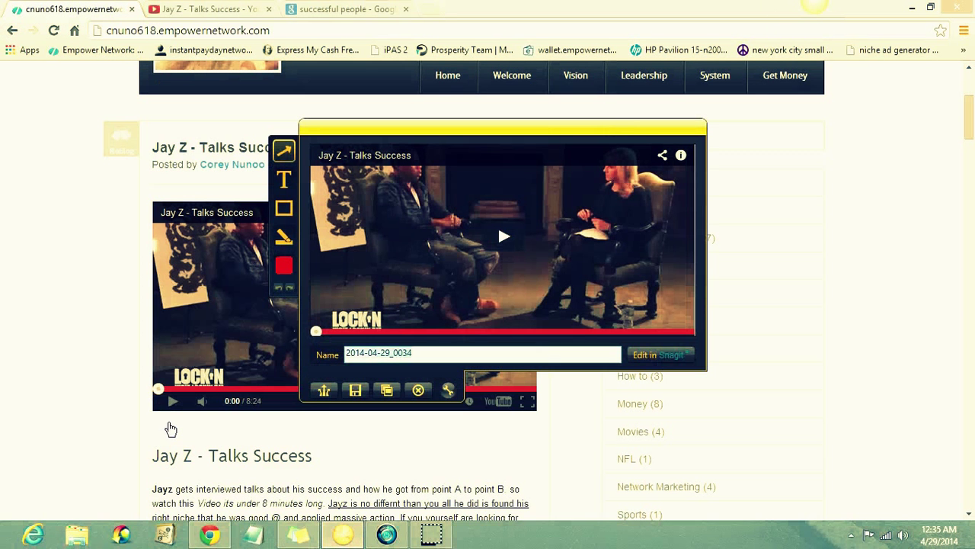
# Step: Draw a red arrow pointing at the video's play button
pyautogui.click(288, 304)
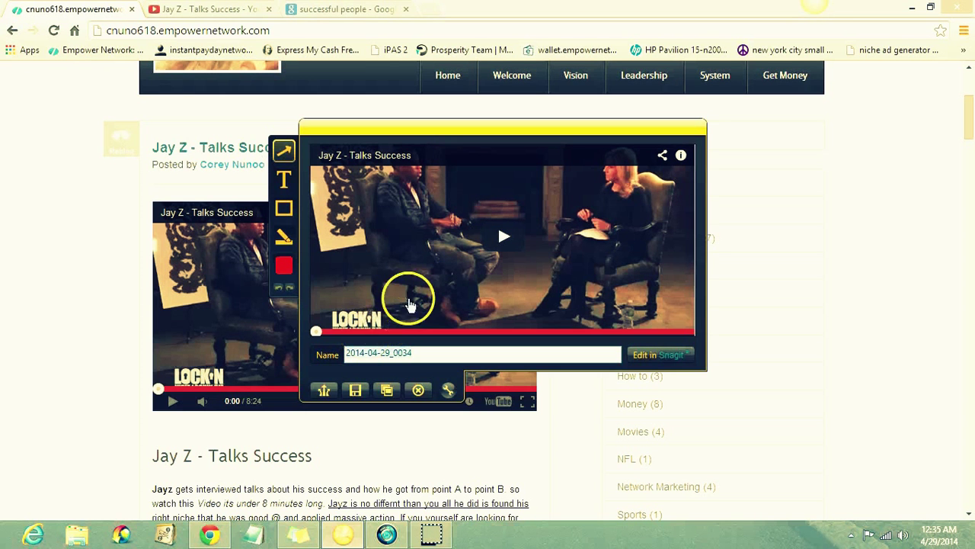
pyautogui.click(283, 156)
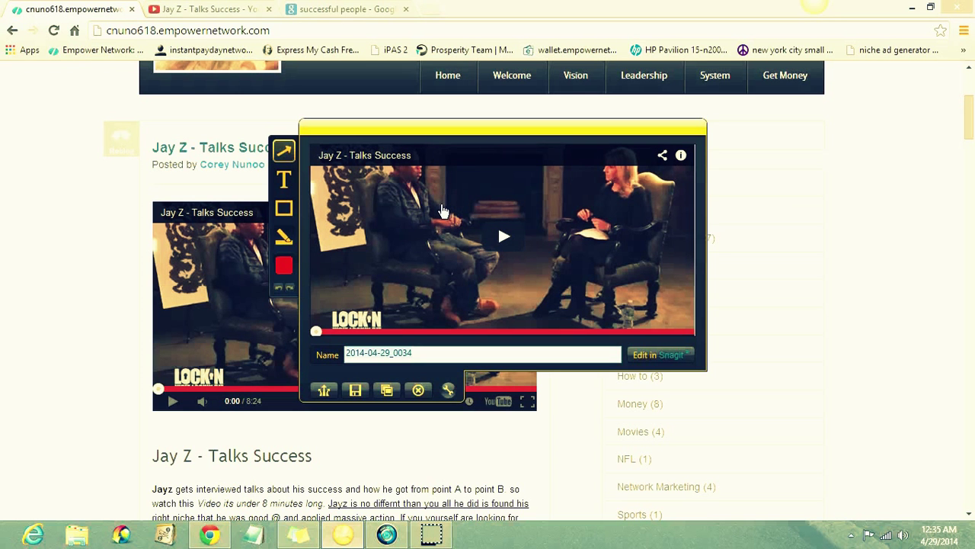
pyautogui.moveTo(440, 203)
pyautogui.mouseDown()
pyautogui.moveTo(484, 243)
pyautogui.moveTo(493, 238)
pyautogui.mouseUp()
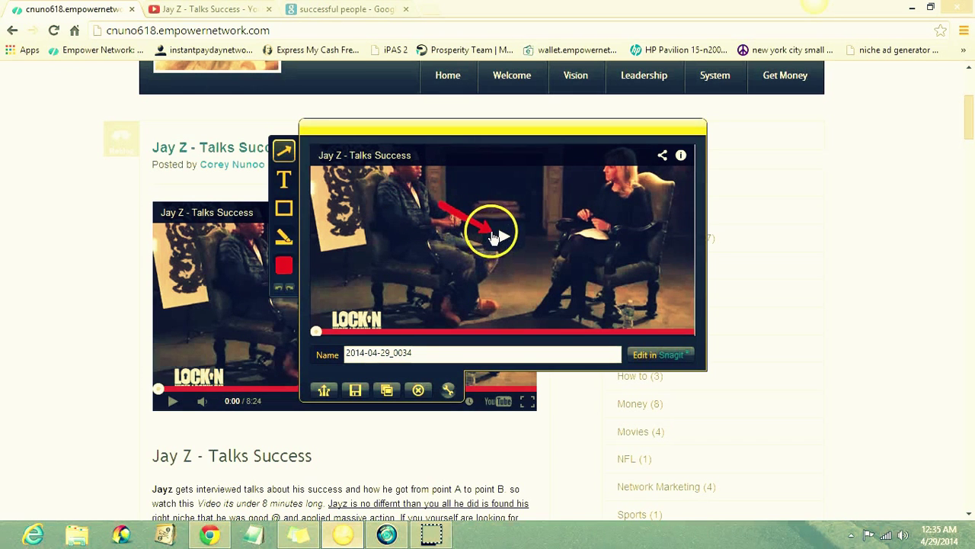
# Step: Add a 'CLICK PLAY' text callout below the arrow on the Jing capture
pyautogui.click(495, 238)
pyautogui.click(289, 180)
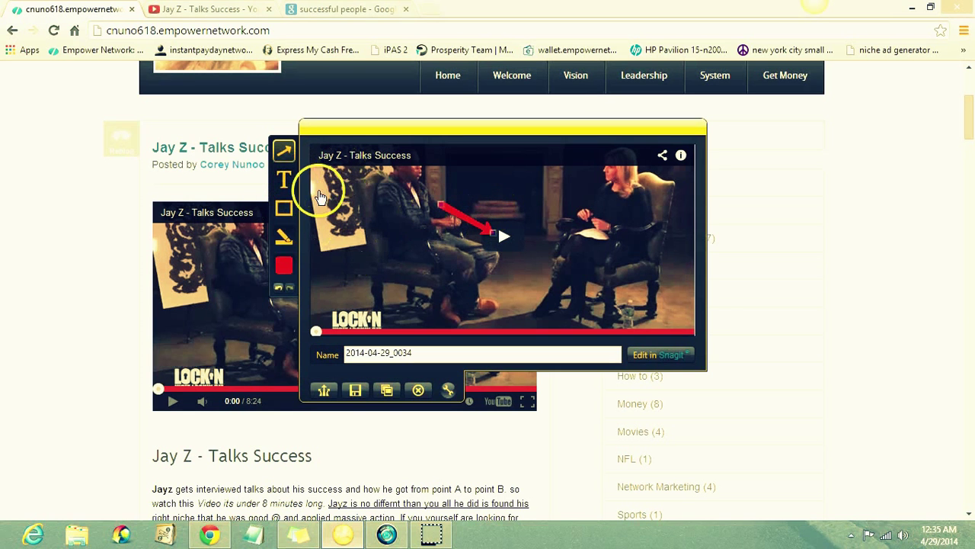
pyautogui.click(269, 184)
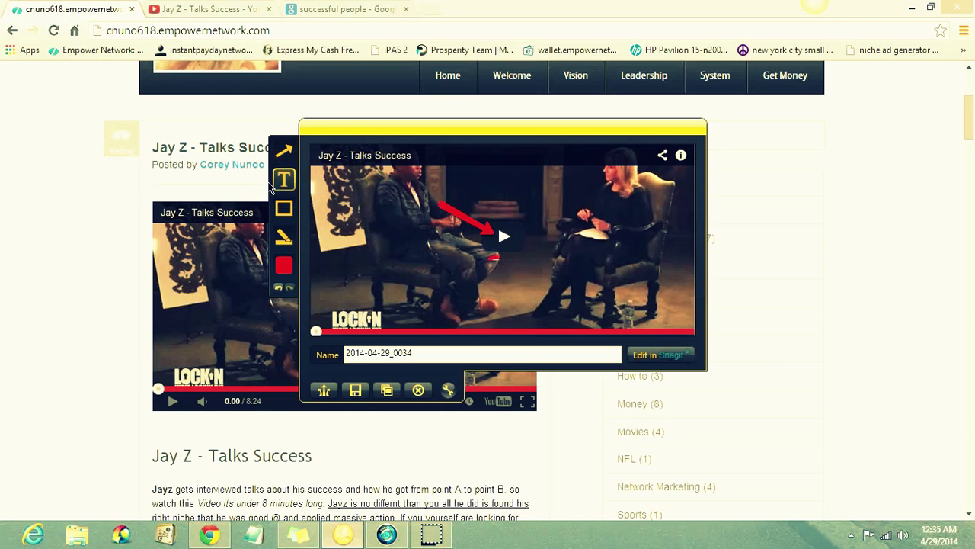
pyautogui.moveTo(489, 256); pyautogui.dragTo(533, 295)
pyautogui.write('c')
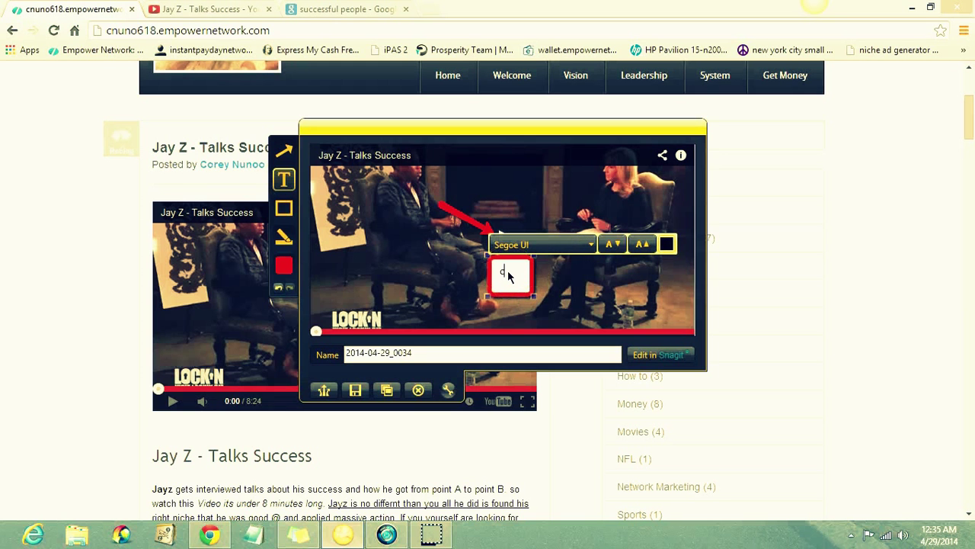
pyautogui.press('BackSpace')
pyautogui.write('ICK')
pyautogui.click(534, 298)
pyautogui.moveTo(534, 298); pyautogui.dragTo(537, 302)
pyautogui.write('Y')
pyautogui.click(564, 296)
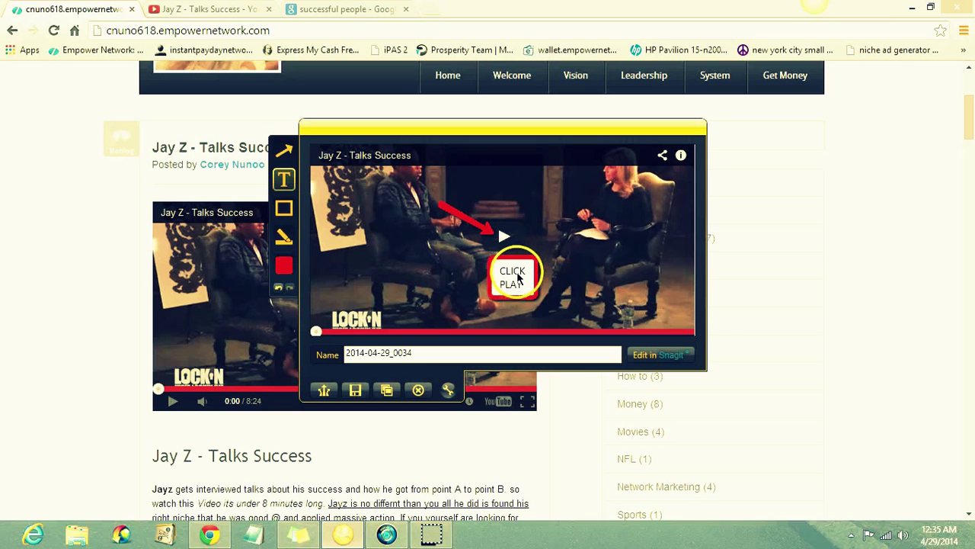
# Step: Finalize the CLICK PLAY callout and clear the default capture name for JAYZ
pyautogui.click(515, 272)
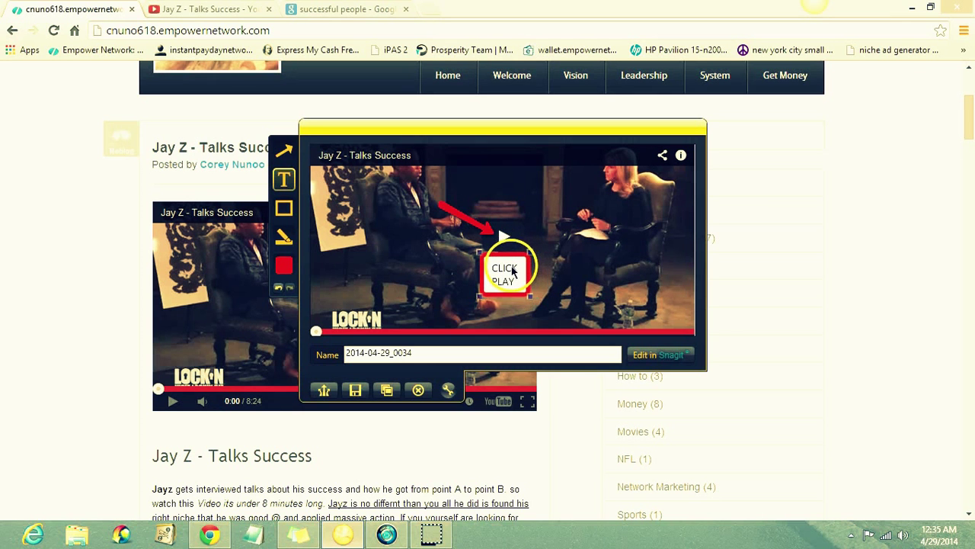
pyautogui.doubleClick(511, 271)
pyautogui.click(556, 195)
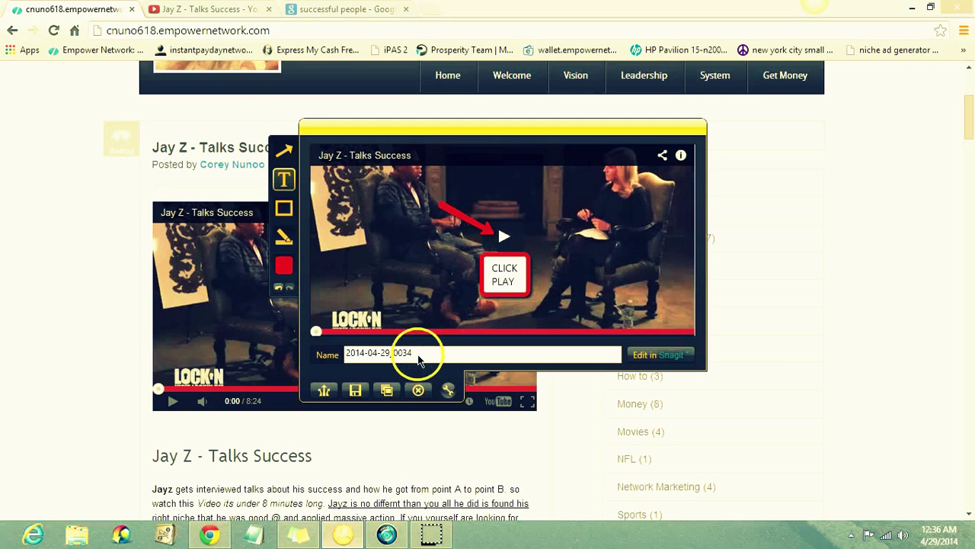
pyautogui.press('BackSpace')
pyautogui.press('BackSpace')
pyautogui.press('BackSpace')
pyautogui.write('JAYZ')
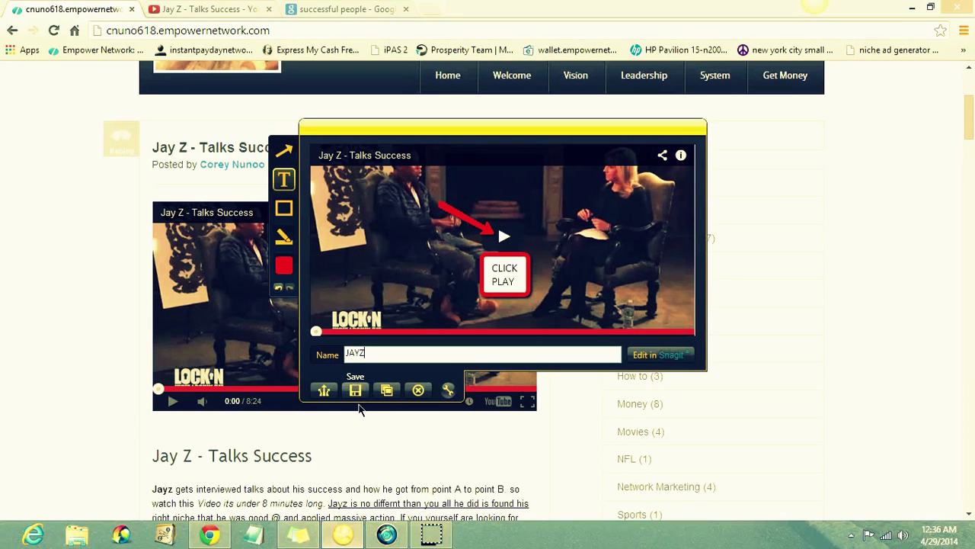
# Step: Save the capture as a PNG named JAYZ in the Videos library
pyautogui.click(357, 396)
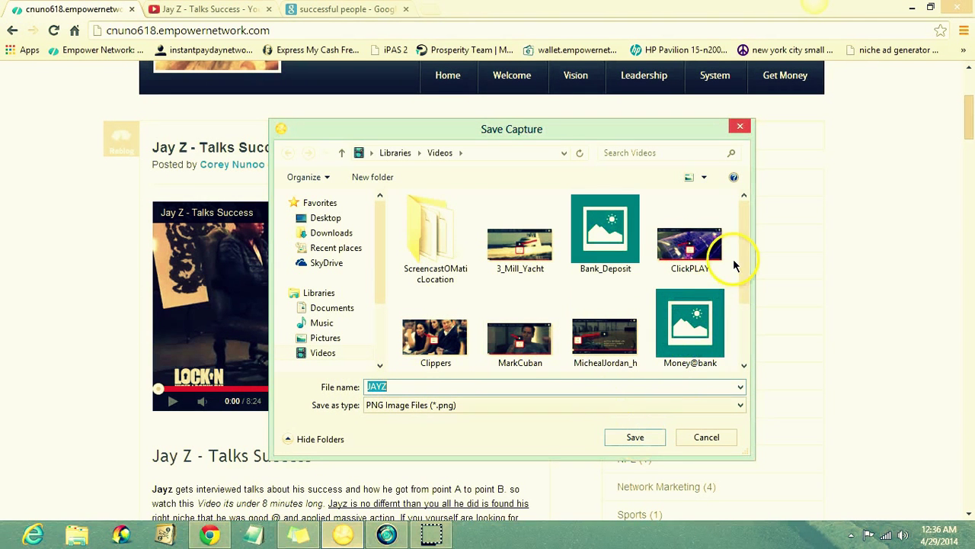
pyautogui.moveTo(740, 255); pyautogui.dragTo(736, 310)
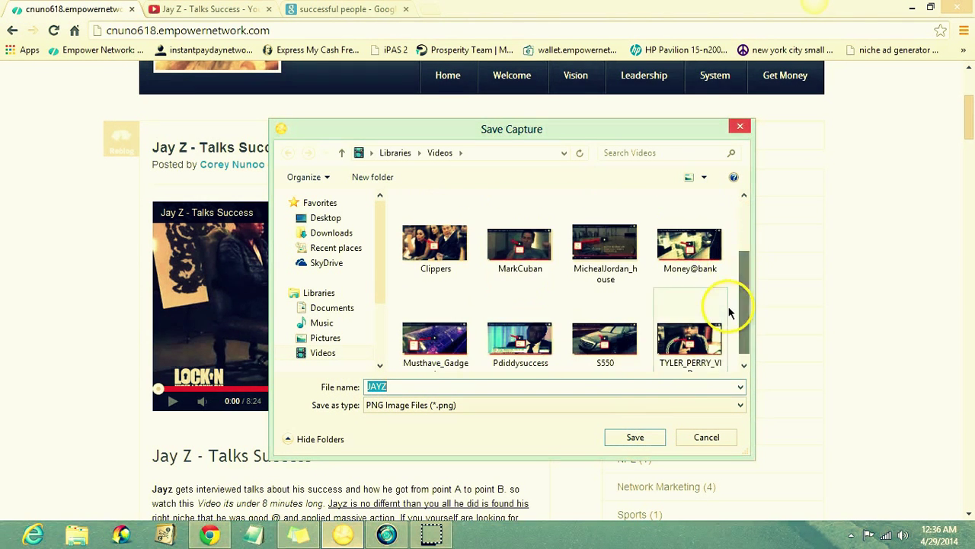
pyautogui.click(635, 437)
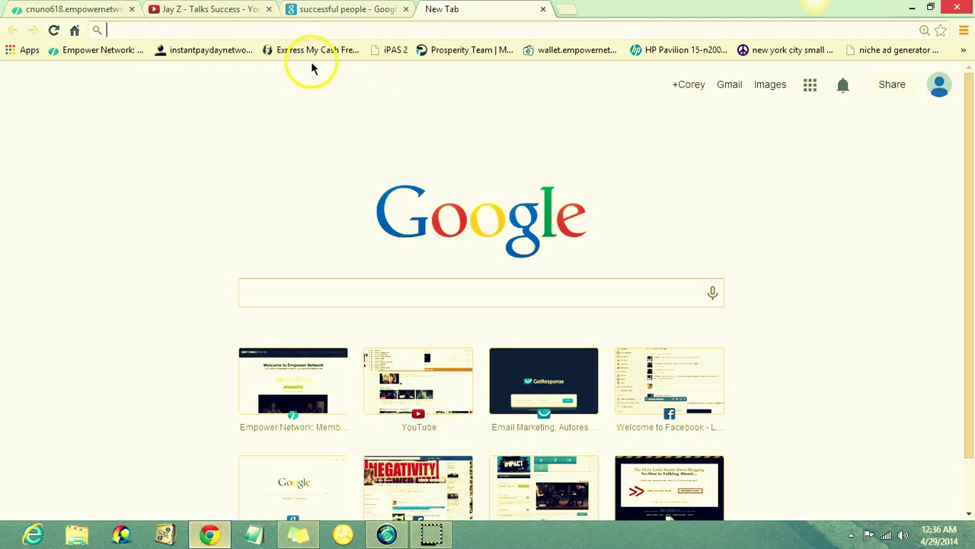
# Step: Open TinyPic from the bookmarks and choose JAYZ.png from Videos as the upload
pyautogui.click(962, 51)
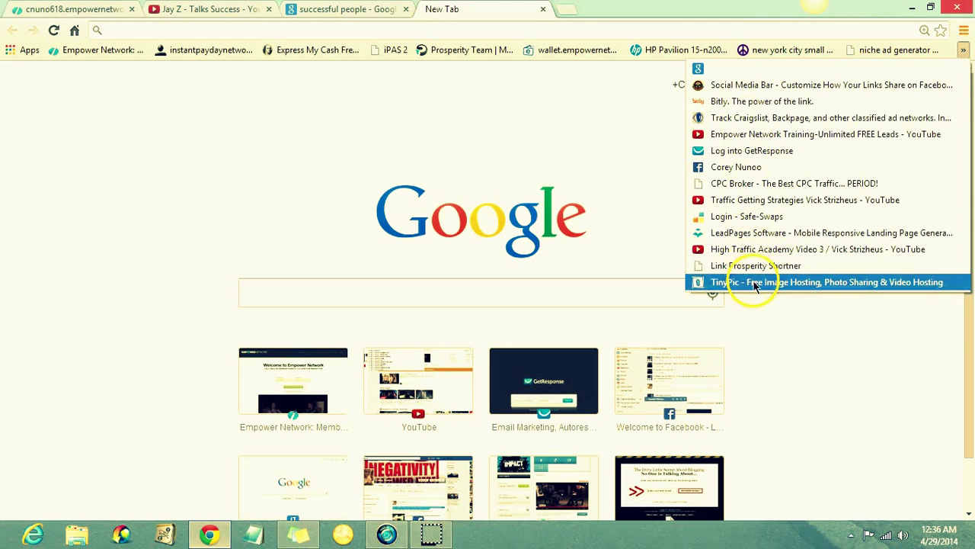
pyautogui.click(755, 283)
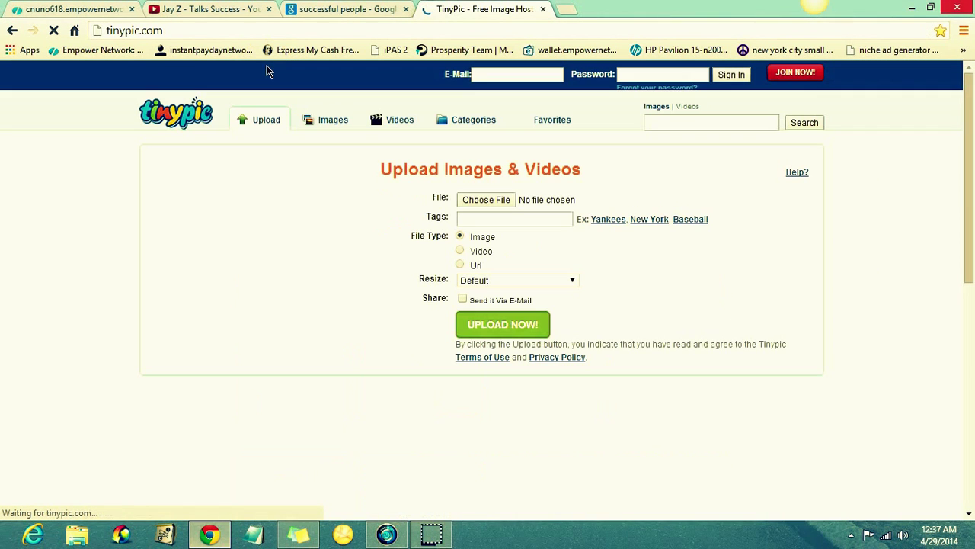
pyautogui.click(495, 201)
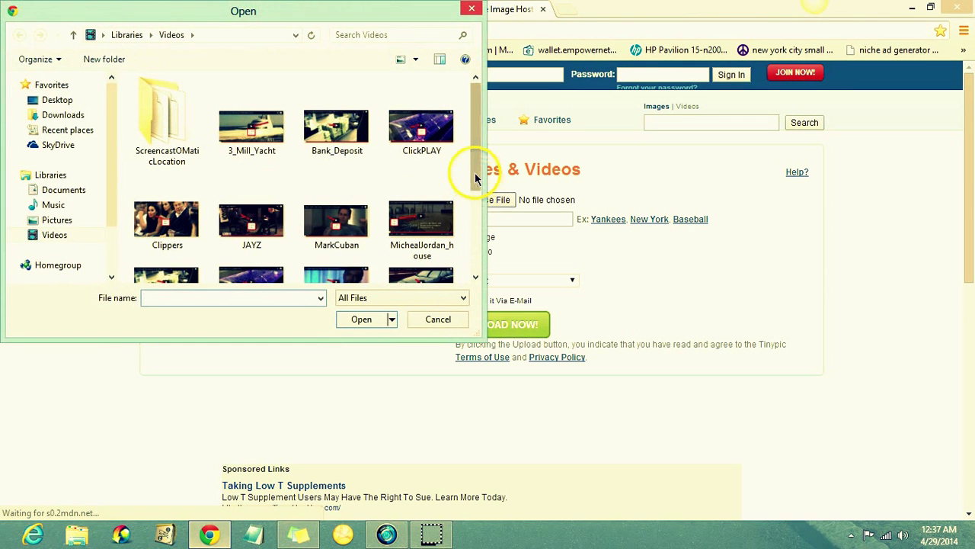
pyautogui.moveTo(475, 175); pyautogui.dragTo(468, 235)
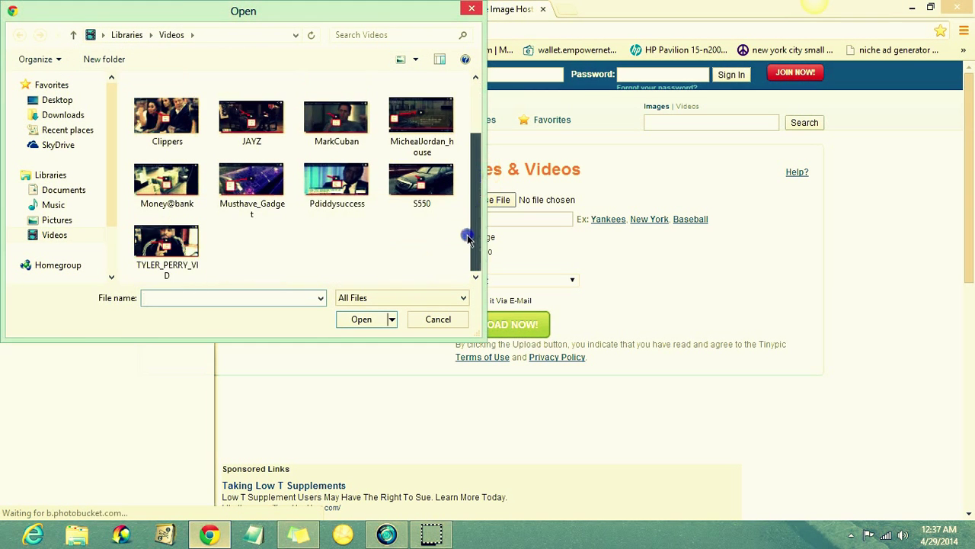
pyautogui.click(256, 122)
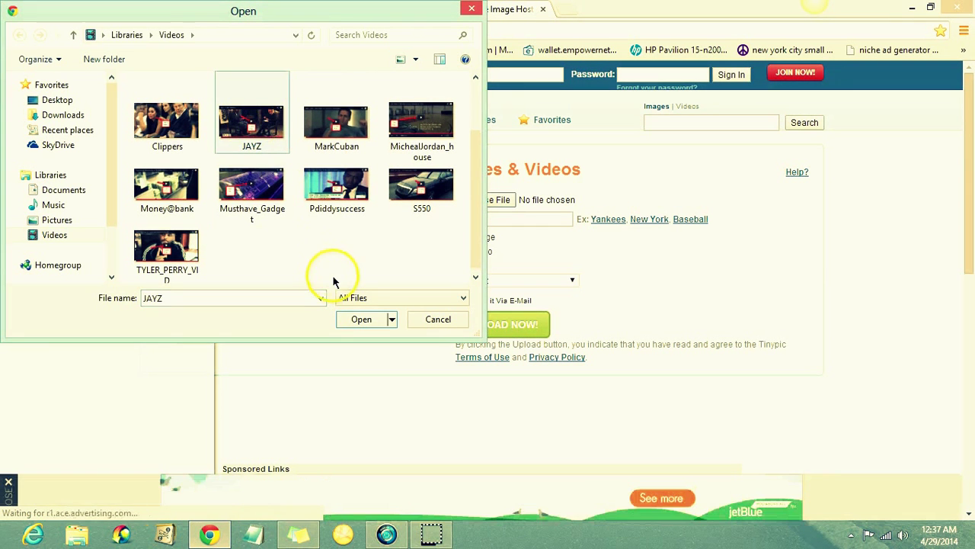
pyautogui.click(355, 321)
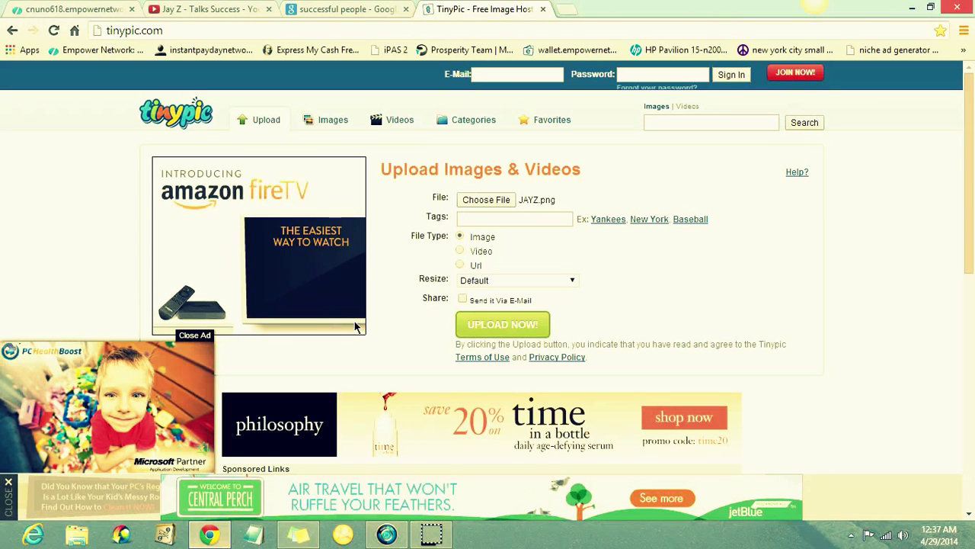
# Step: Submit JAYZ.png to TinyPic and answer the anti-spam check to start uploading
pyautogui.click(538, 320)
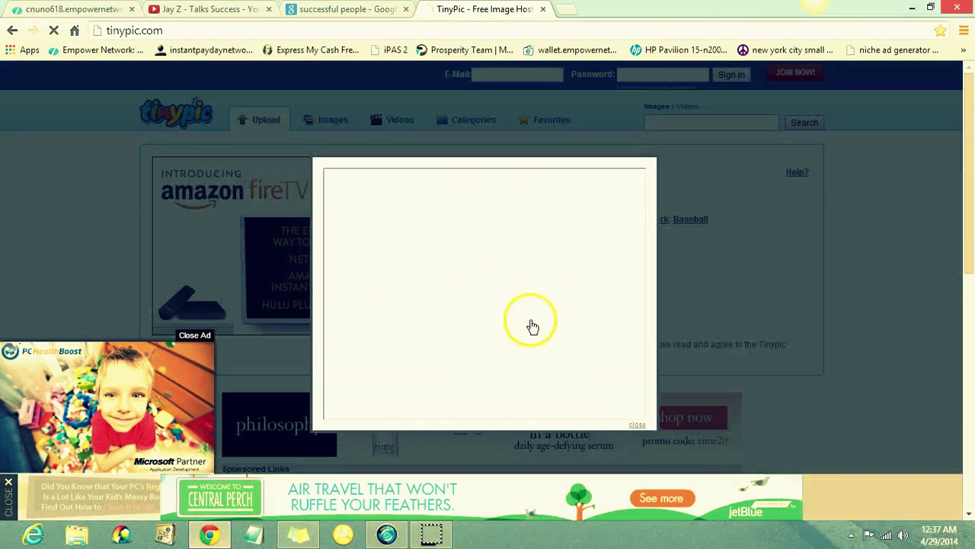
pyautogui.click(385, 334)
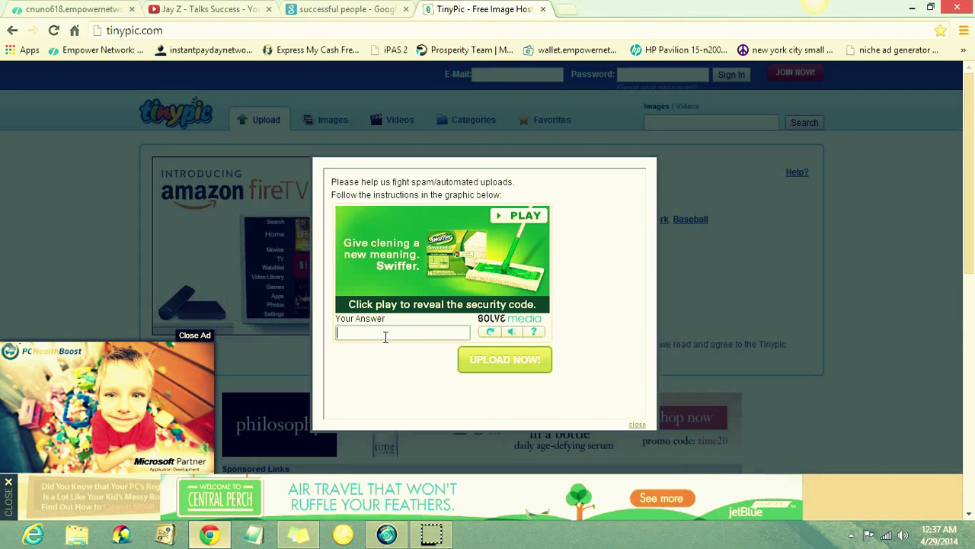
pyautogui.write('S')
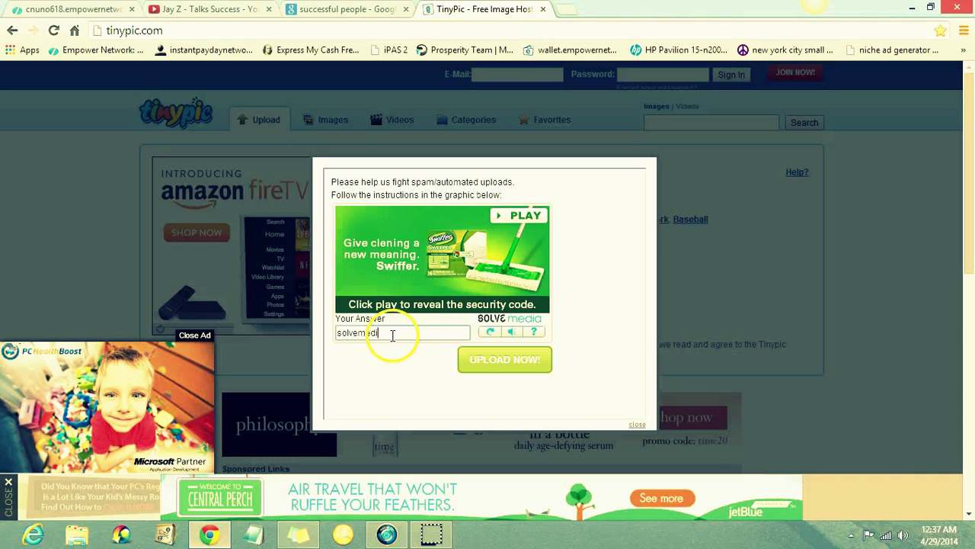
pyautogui.click(520, 367)
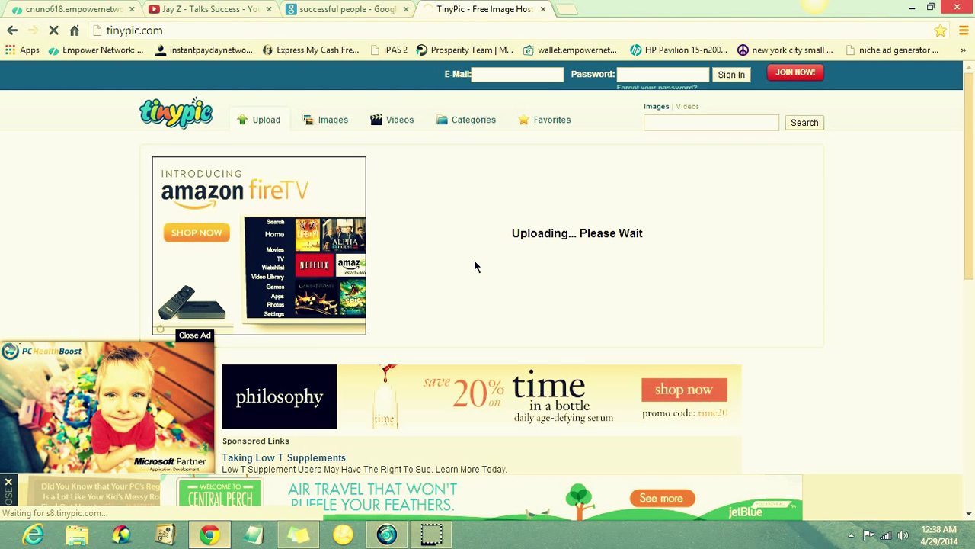
# Step: Close the stalled TinyPic tab and reload TinyPic from the bookmarks in a new tab
pyautogui.click(543, 9)
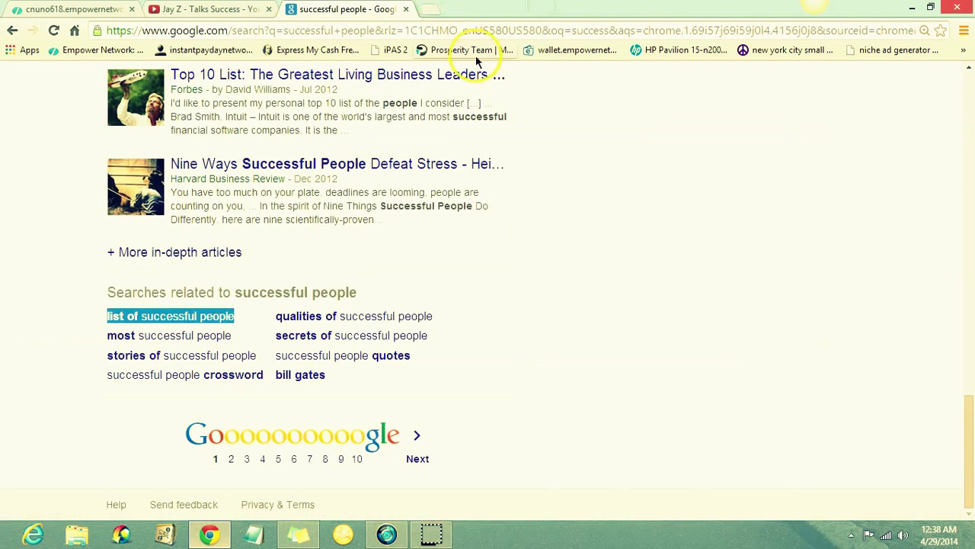
pyautogui.click(431, 12)
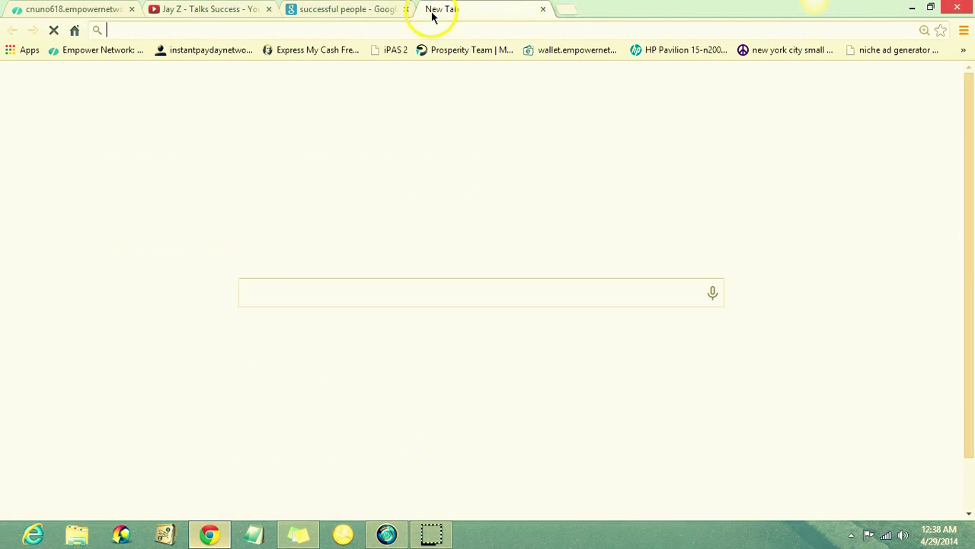
pyautogui.click(963, 49)
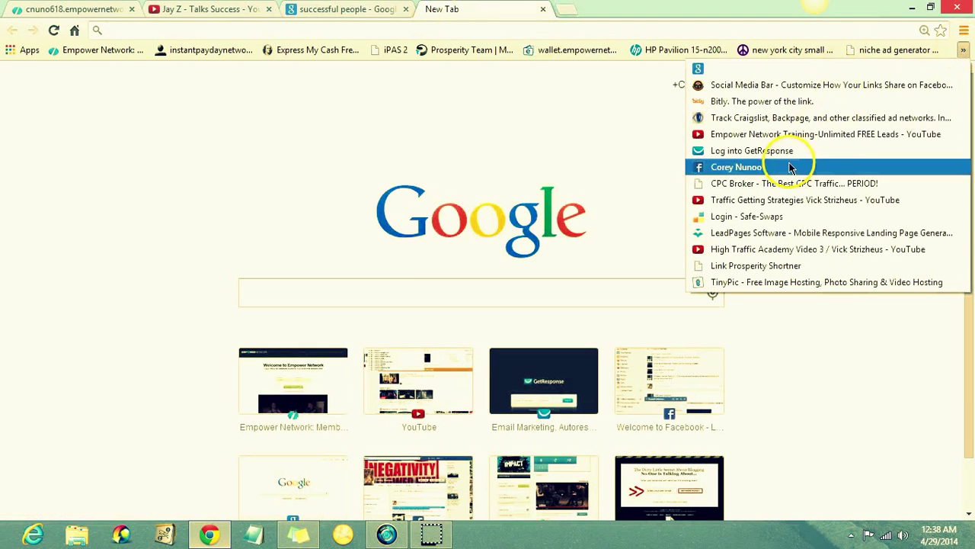
pyautogui.click(728, 288)
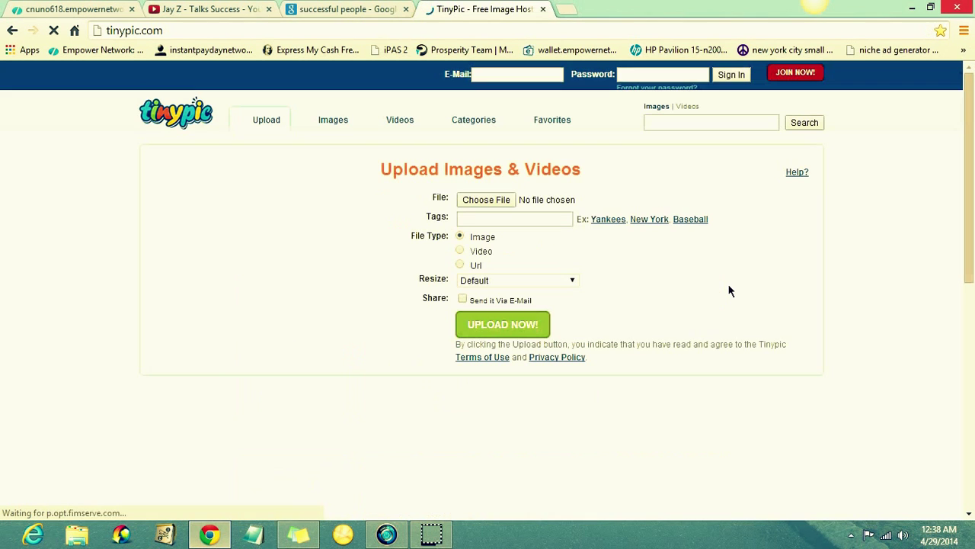
# Step: Choose JAYZ.png from Videos again as the image to upload
pyautogui.click(524, 222)
pyautogui.click(496, 200)
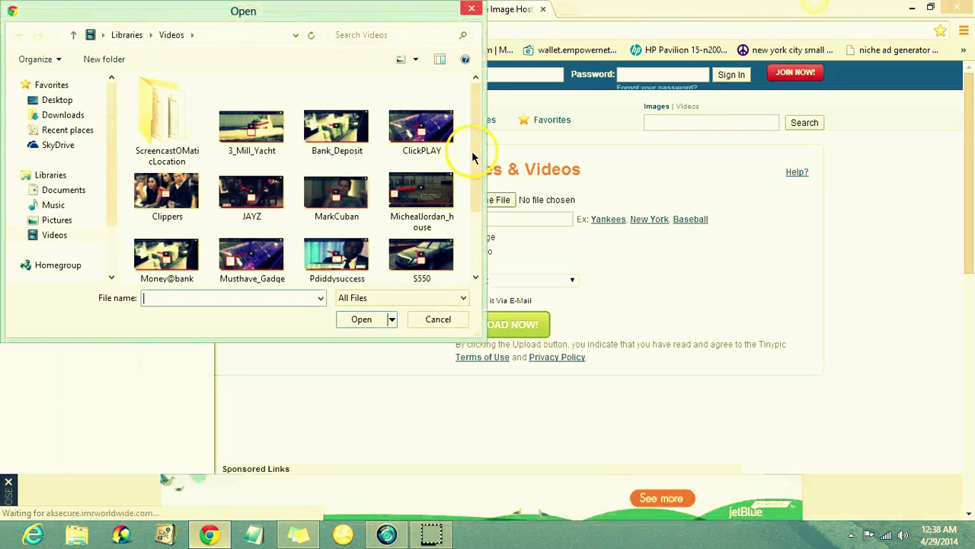
pyautogui.moveTo(475, 159); pyautogui.dragTo(474, 198)
pyautogui.click(226, 122)
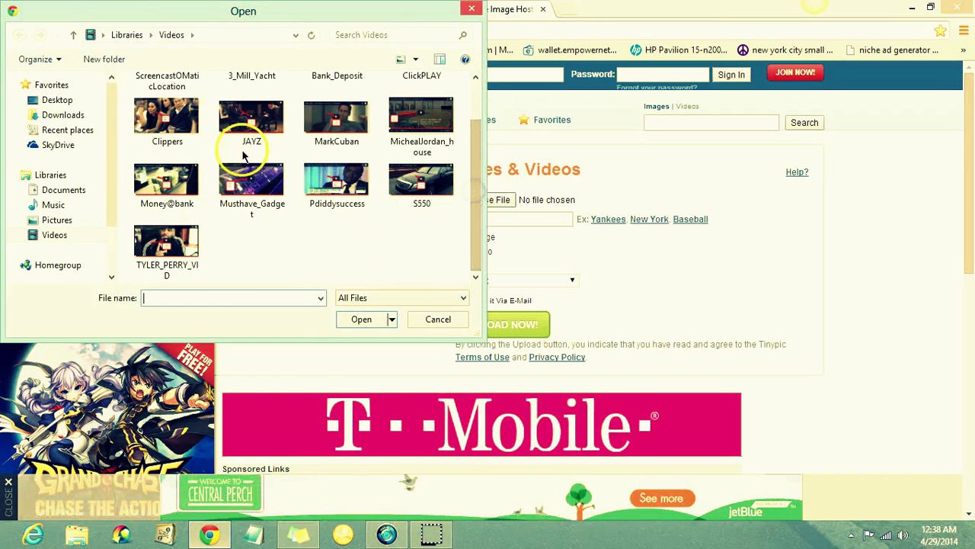
pyautogui.click(365, 320)
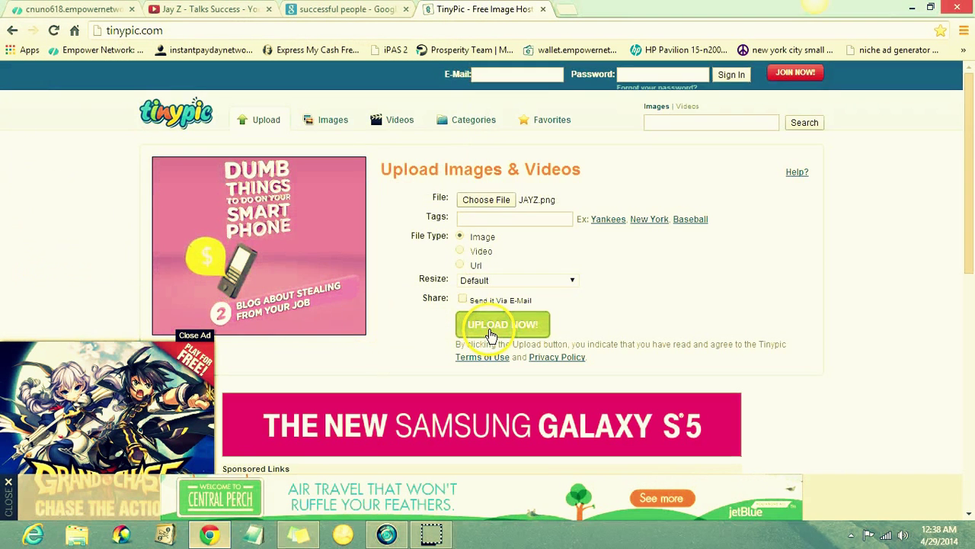
# Step: Upload JAYZ.png, answering the captcha with 'solvemedia', to reach the share page
pyautogui.click(480, 327)
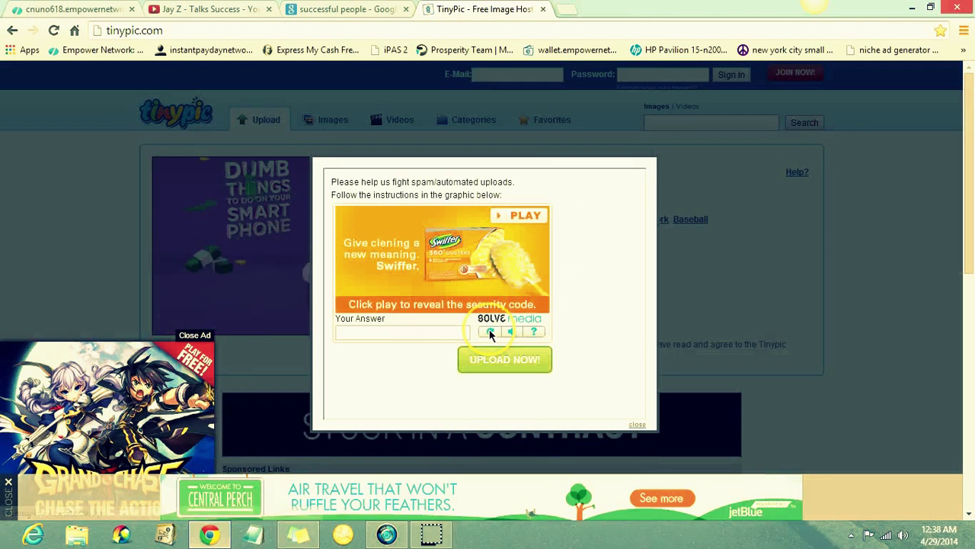
pyautogui.click(434, 333)
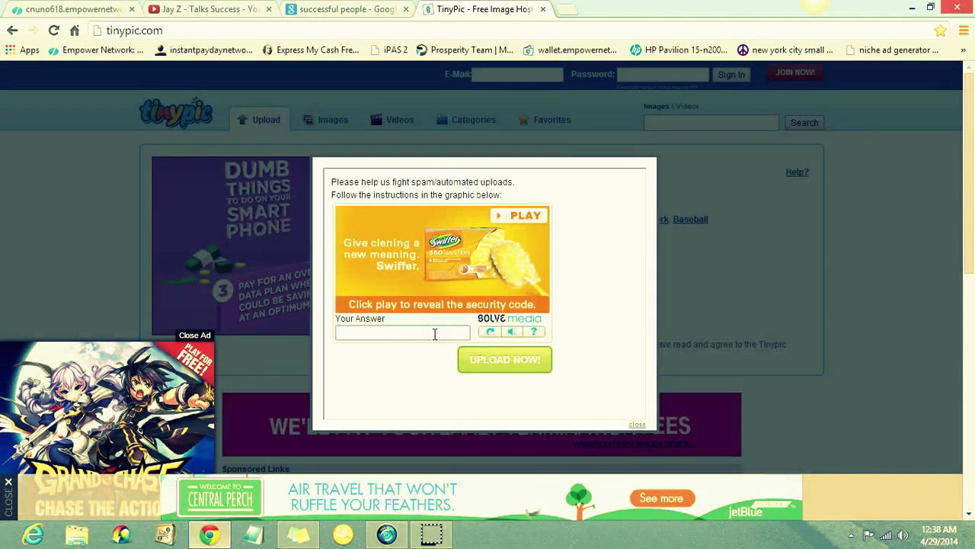
pyautogui.write('slov')
pyautogui.press('BackSpace')
pyautogui.press('BackSpace')
pyautogui.press('BackSpace')
pyautogui.write('s')
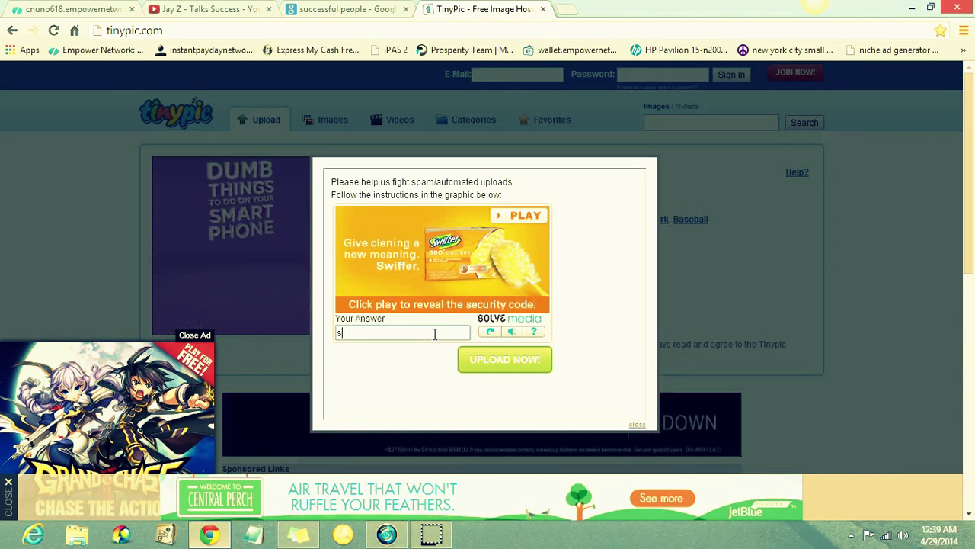
pyautogui.write('o')
pyautogui.write('edia')
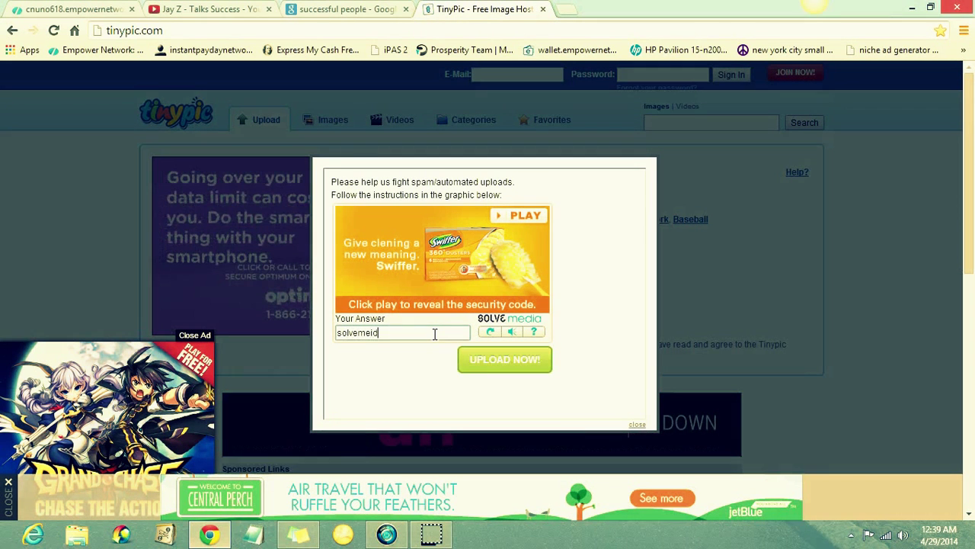
pyautogui.click(503, 364)
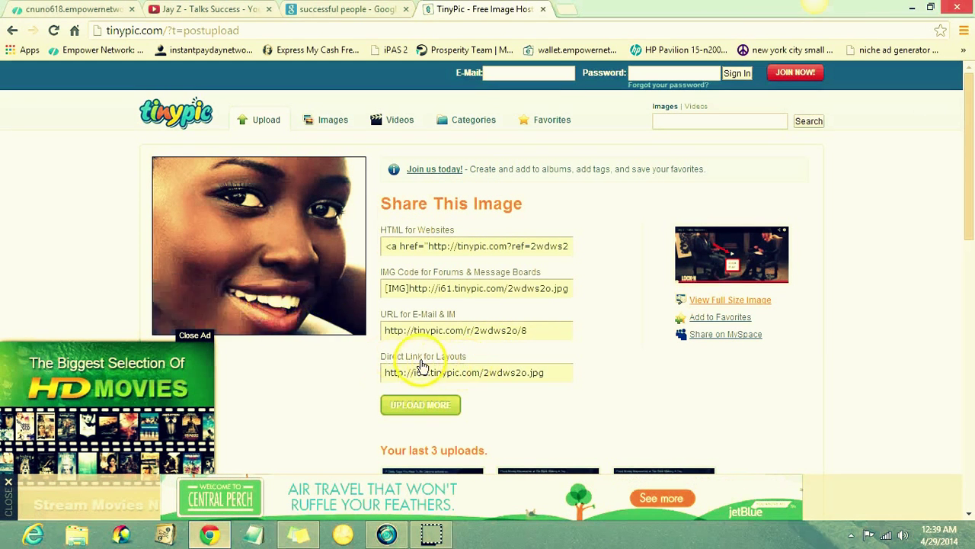
# Step: Copy JAYZ.png's Direct Link for Layouts URL, then start a blank new tab
pyautogui.click(473, 370)
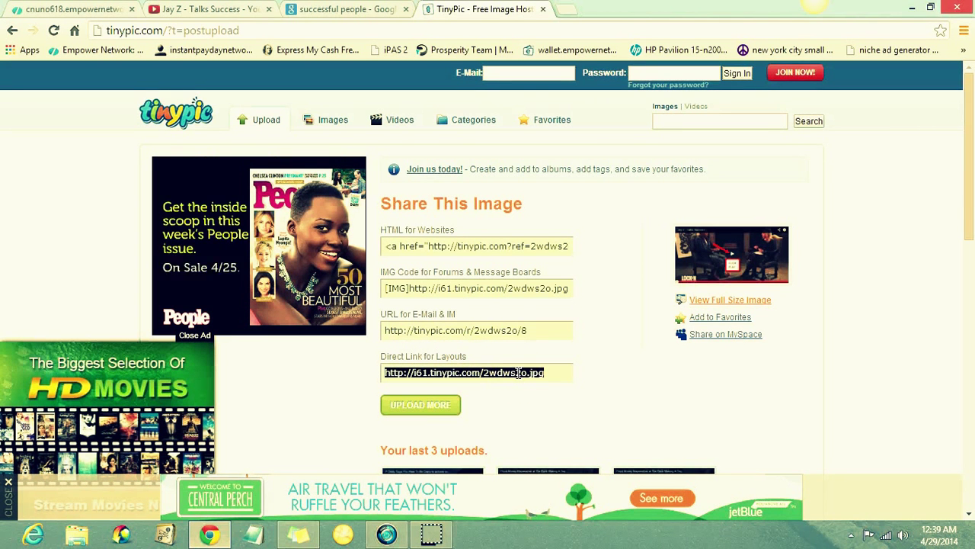
pyautogui.click(473, 370)
pyautogui.click(473, 371)
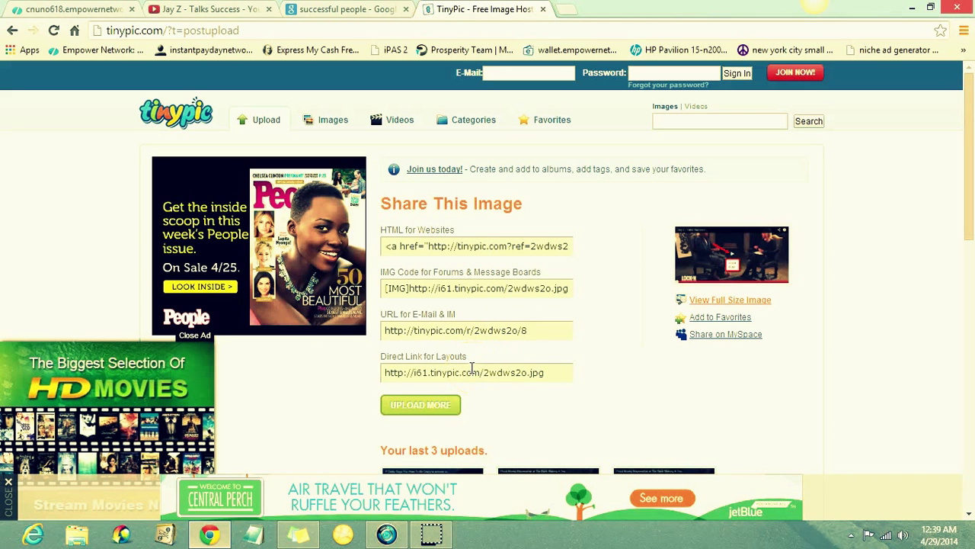
pyautogui.click(472, 370)
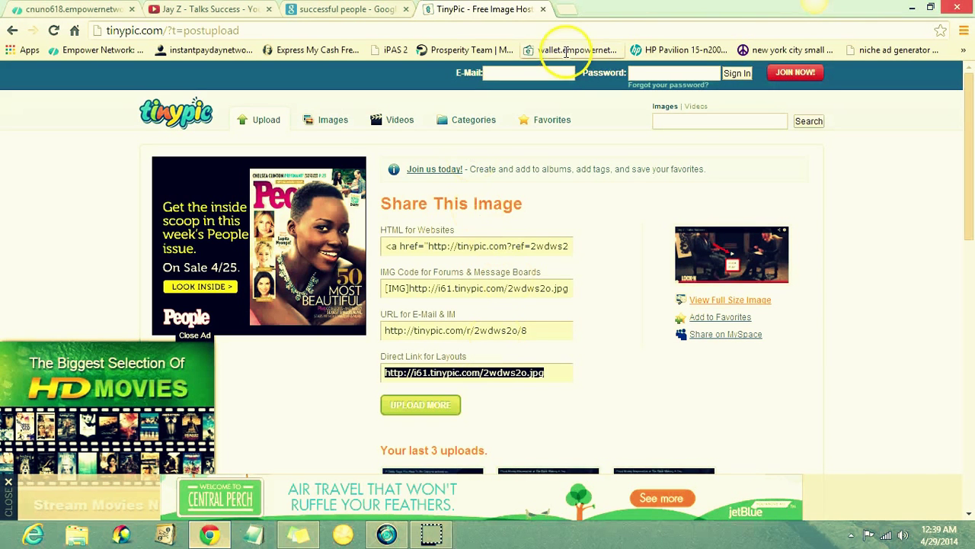
pyautogui.click(570, 11)
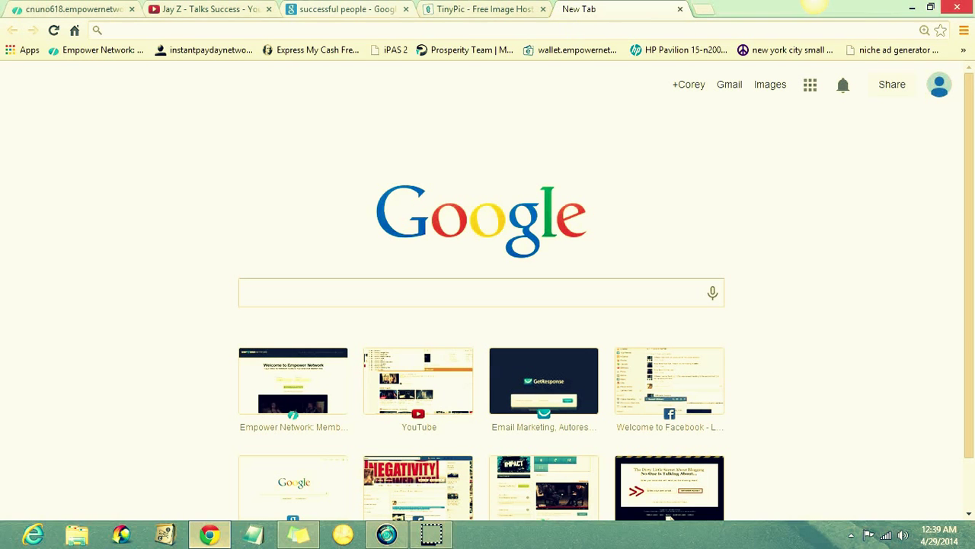
# Step: Open the Link Prosperity Shortner site from the hidden bookmarks
pyautogui.click(642, 52)
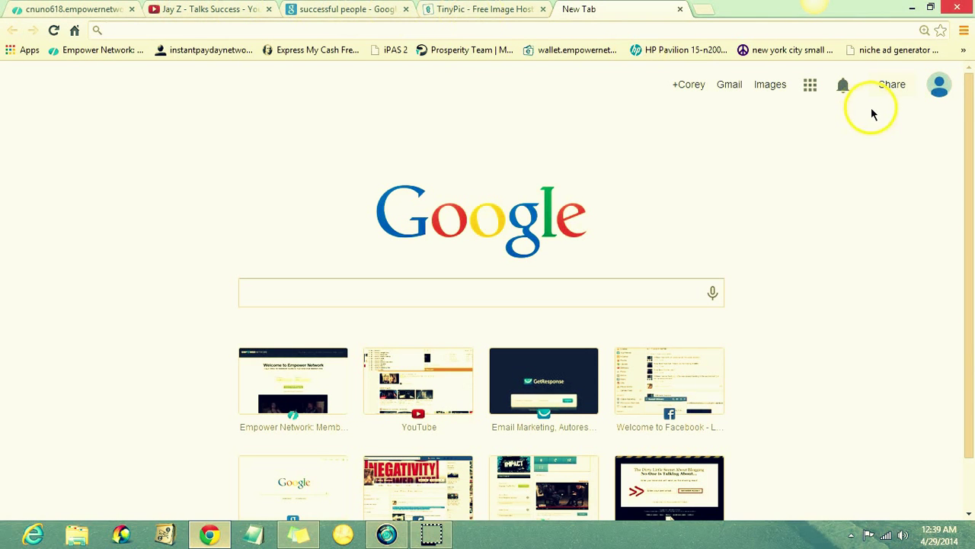
pyautogui.click(965, 50)
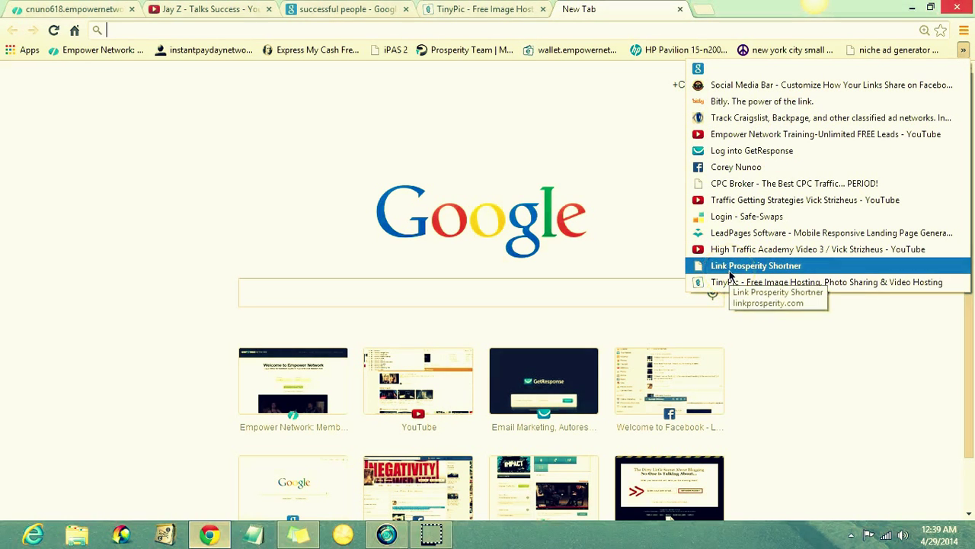
pyautogui.click(730, 267)
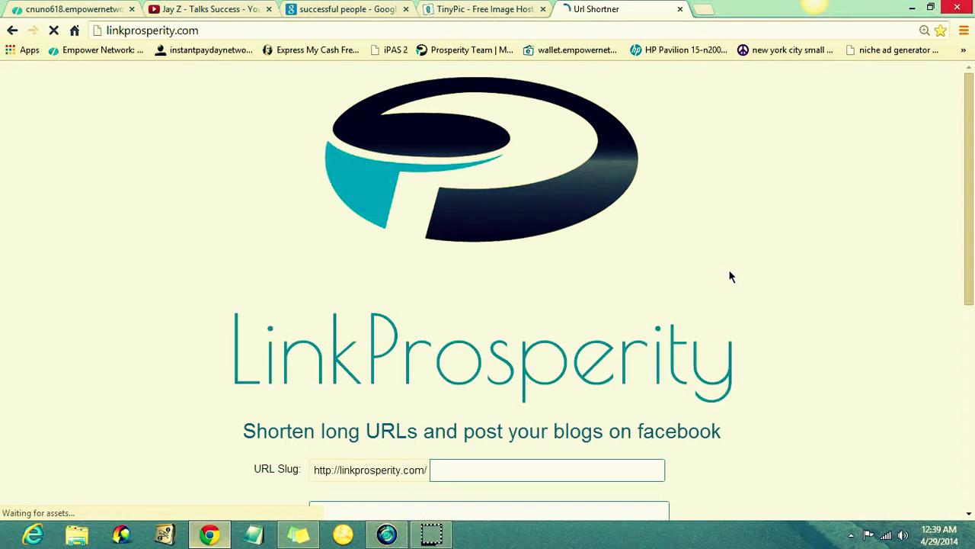
pyautogui.moveTo(966, 120)
pyautogui.mouseDown()
pyautogui.moveTo(971, 197)
pyautogui.moveTo(960, 189)
pyautogui.mouseUp()
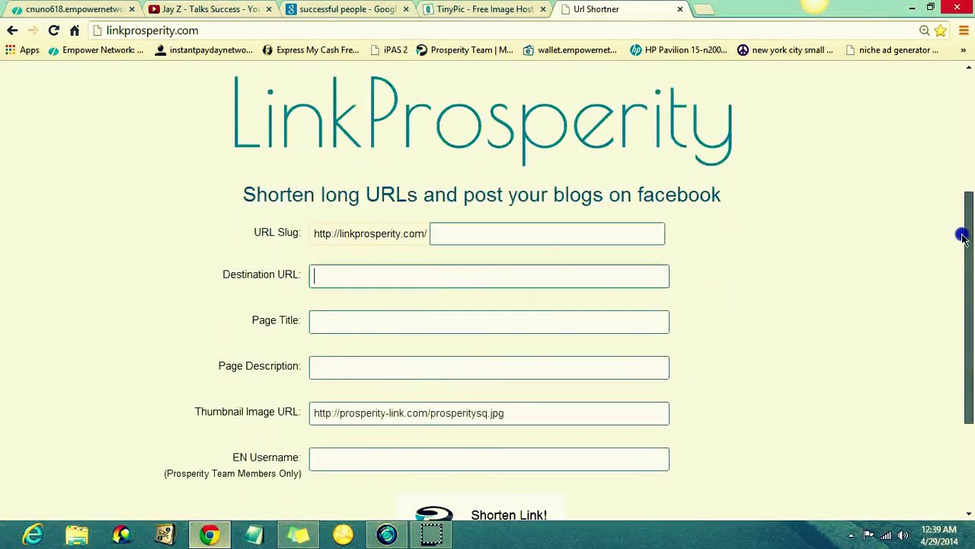
pyautogui.moveTo(963, 237); pyautogui.dragTo(966, 254)
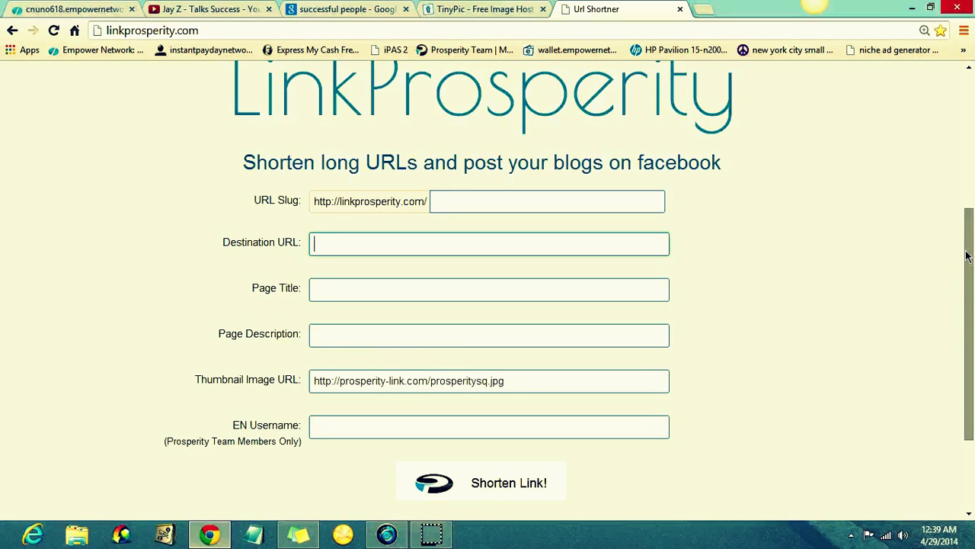
pyautogui.moveTo(967, 256)
pyautogui.mouseDown()
pyautogui.moveTo(965, 114)
pyautogui.moveTo(966, 207)
pyautogui.mouseUp()
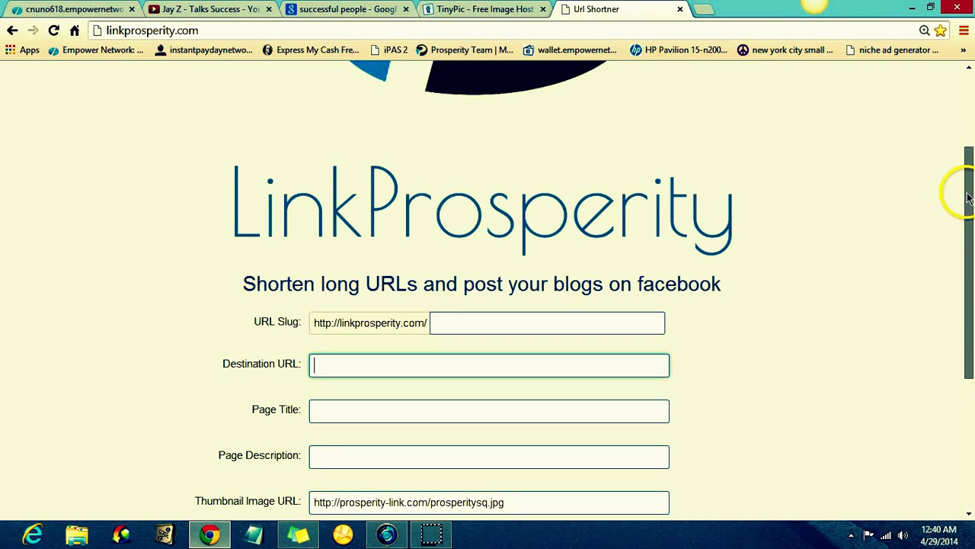
pyautogui.moveTo(968, 198); pyautogui.dragTo(965, 253)
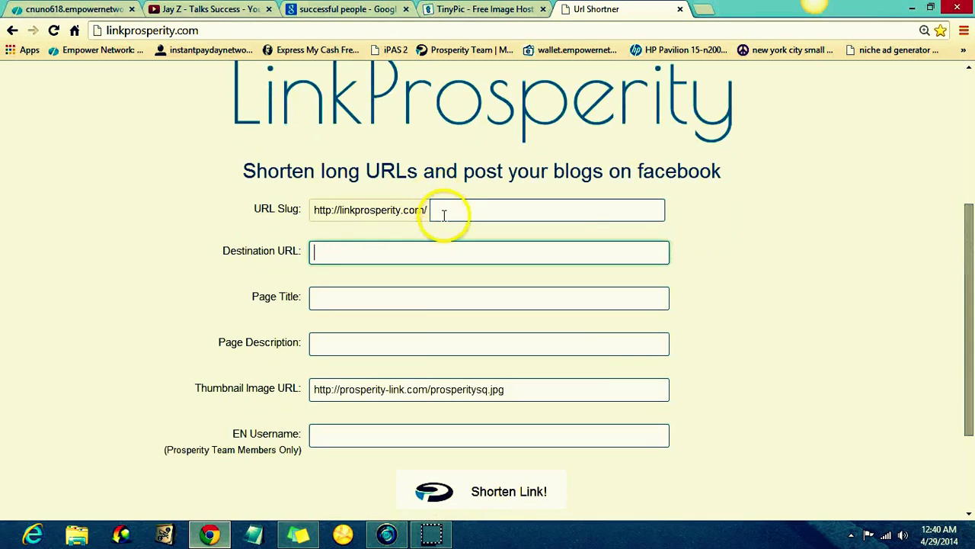
# Step: Enter 'jayzgetsinterviewed' as the short link's URL slug
pyautogui.click(444, 215)
pyautogui.write('jayzgetsinterview')
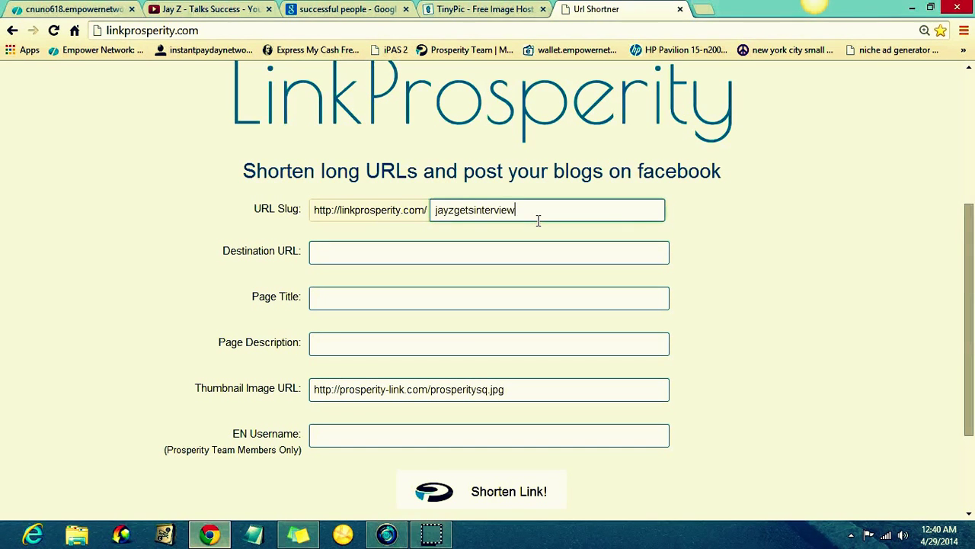
pyautogui.write('ed')
pyautogui.click(425, 245)
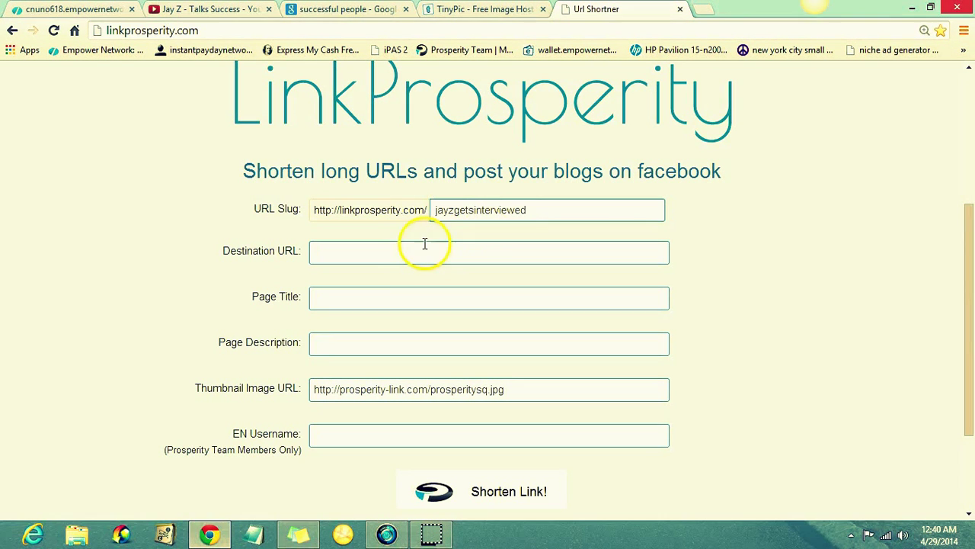
pyautogui.click(385, 263)
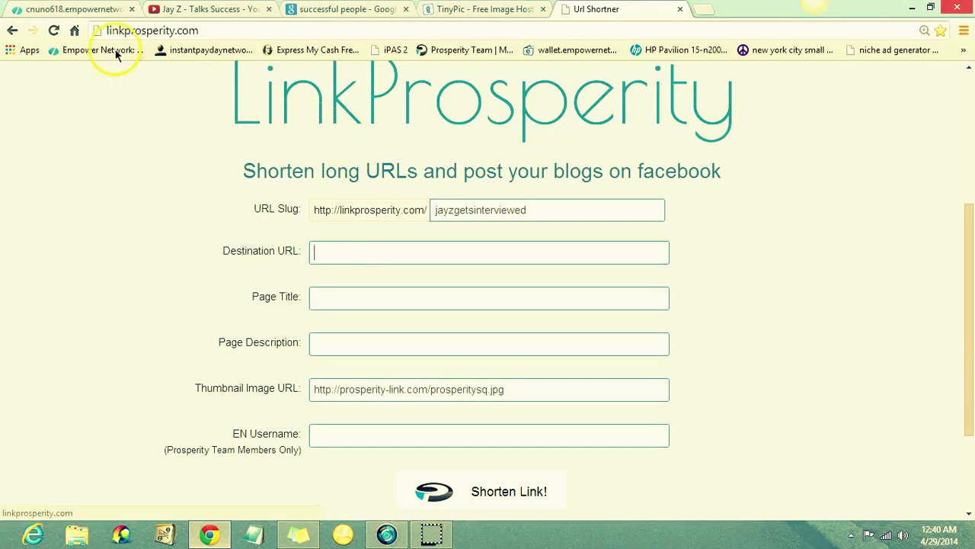
# Step: Paste the Jay Z blog post's web address into the shortener's Destination URL
pyautogui.click(61, 11)
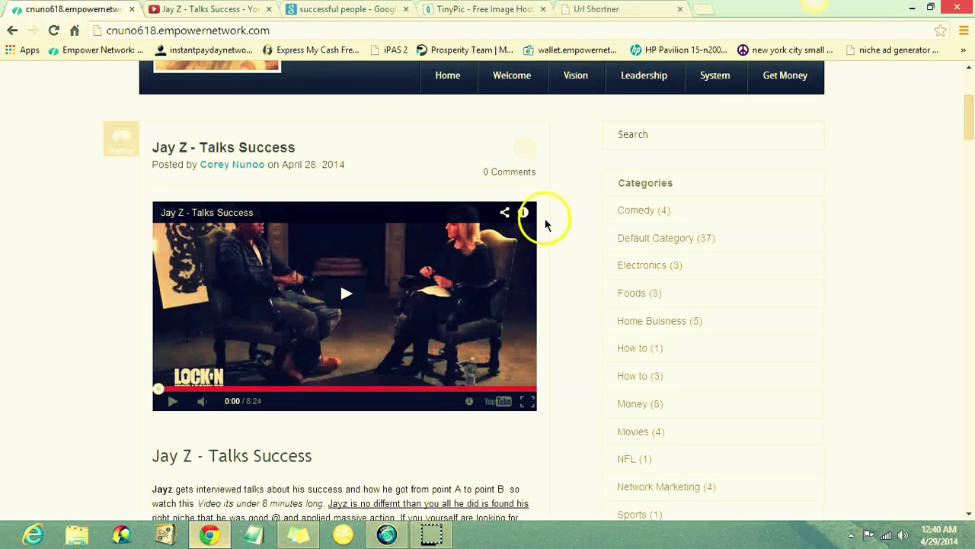
pyautogui.moveTo(968, 119); pyautogui.dragTo(964, 78)
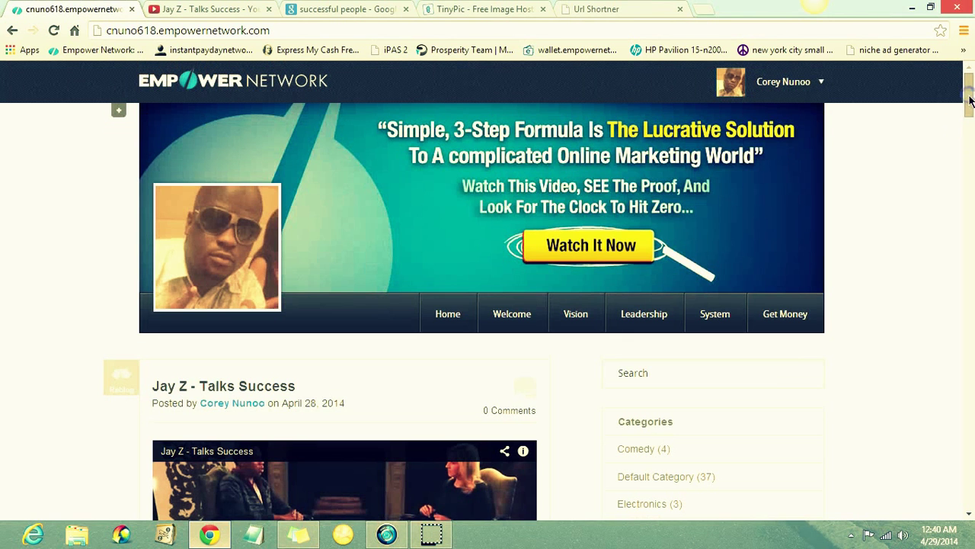
pyautogui.doubleClick(121, 32)
pyautogui.tripleClick(120, 33)
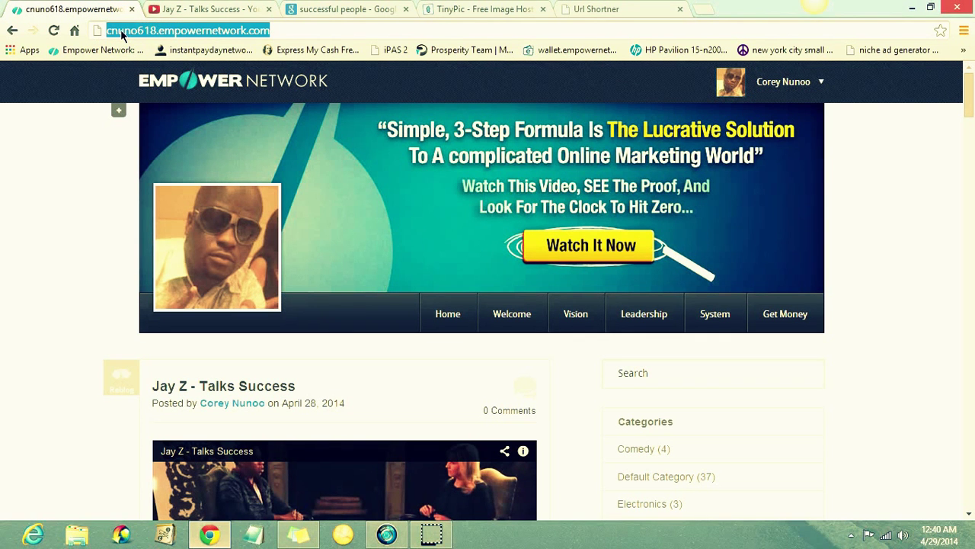
pyautogui.moveTo(244, 31); pyautogui.dragTo(240, 32)
pyautogui.click(294, 79)
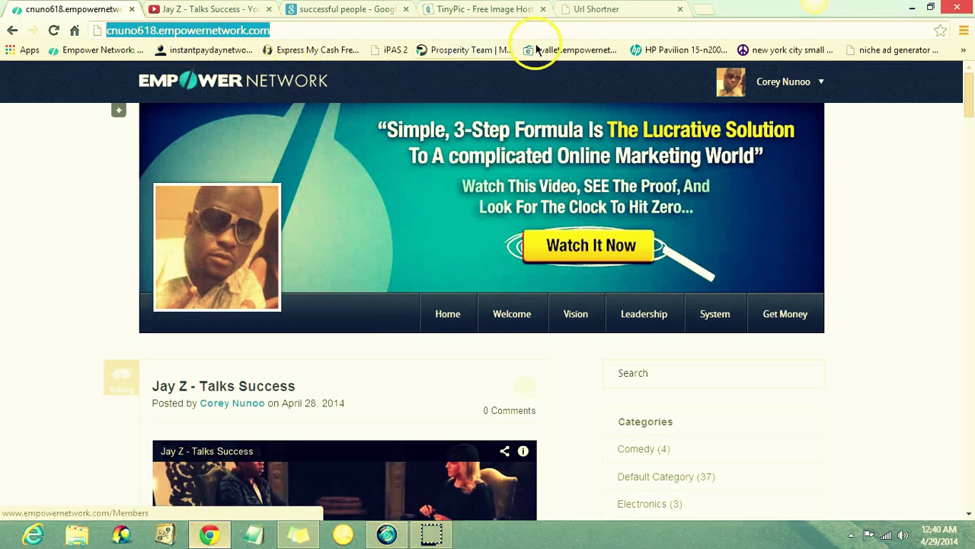
pyautogui.click(588, 9)
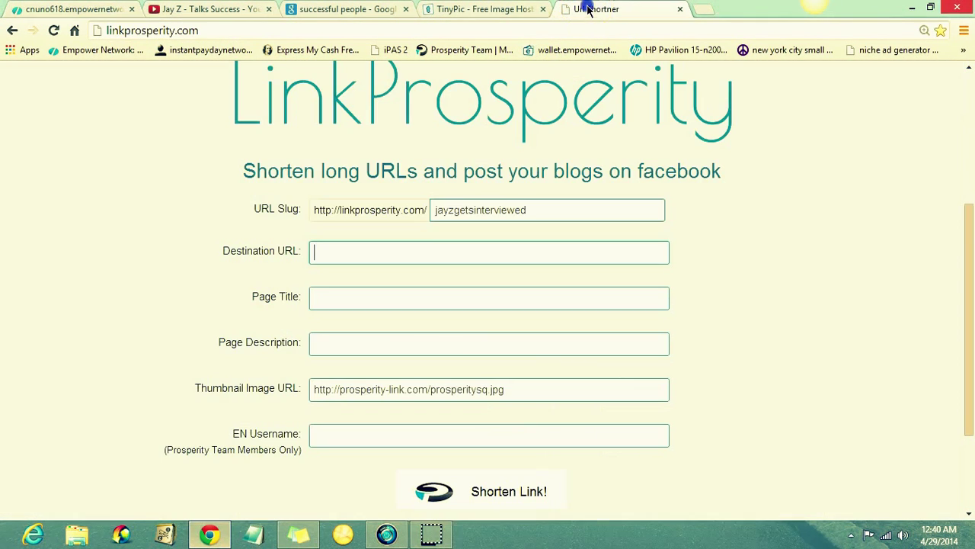
pyautogui.rightClick(344, 256)
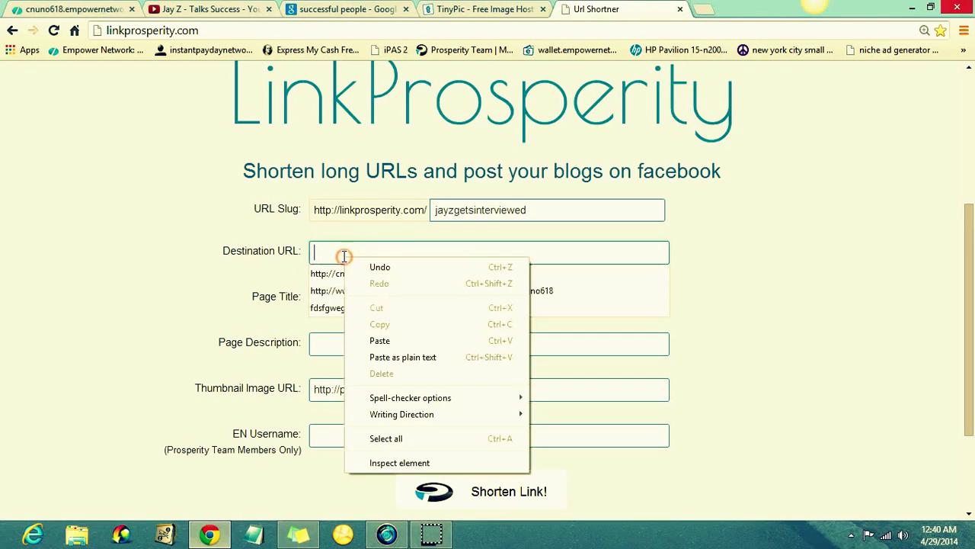
pyautogui.click(429, 341)
pyautogui.click(366, 295)
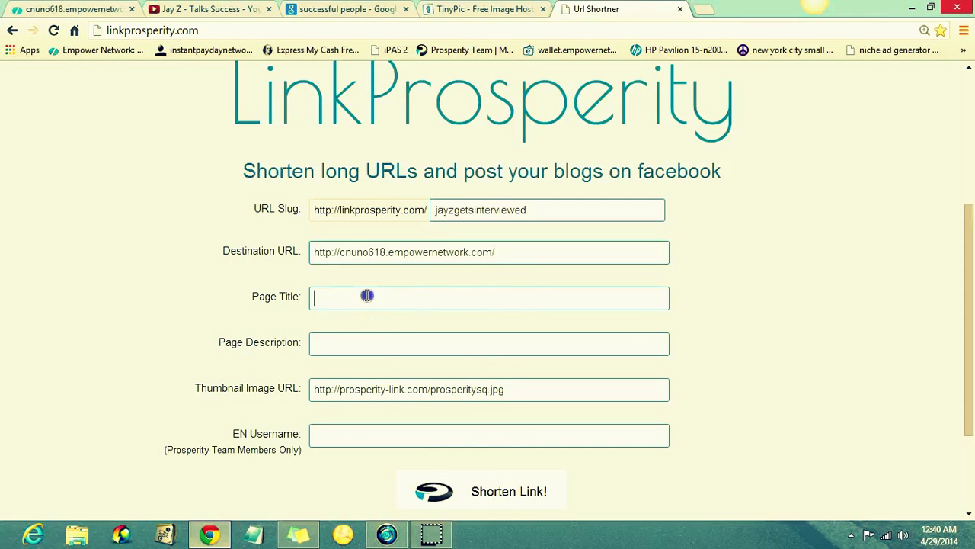
# Step: Copy the post title 'Jay Z - Talks Success' into the shortener's Page Title
pyautogui.click(77, 9)
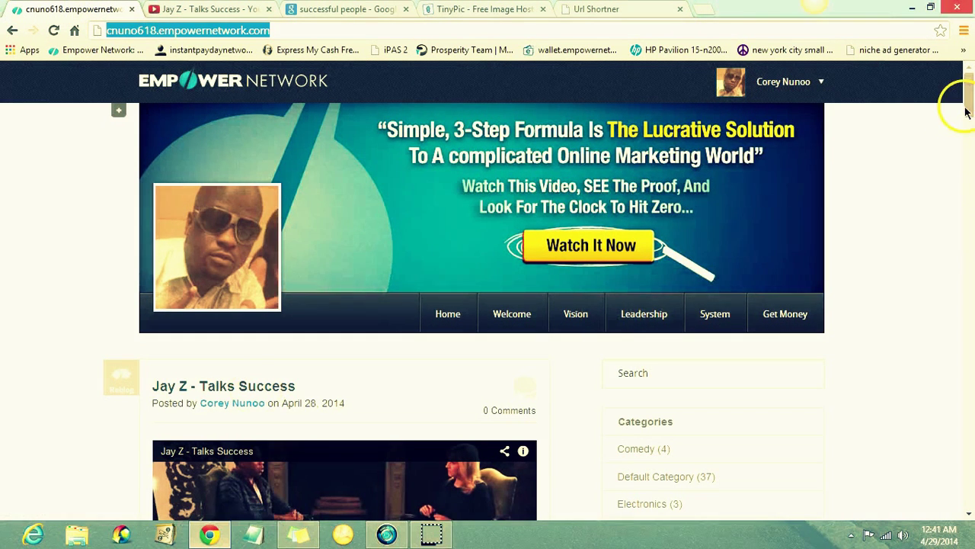
pyautogui.moveTo(971, 94); pyautogui.dragTo(968, 146)
pyautogui.click(347, 264)
pyautogui.moveTo(343, 267); pyautogui.dragTo(154, 255)
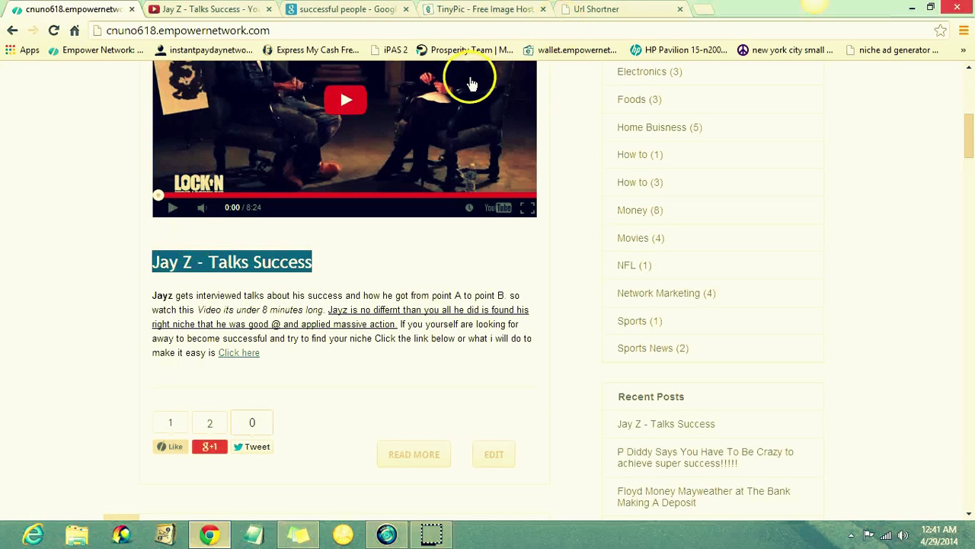
pyautogui.click(619, 9)
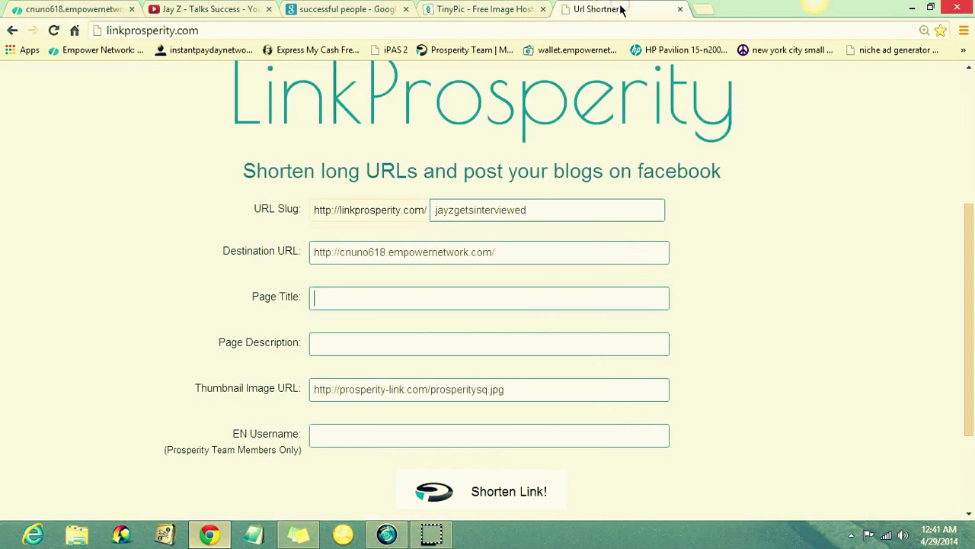
pyautogui.click(367, 295)
pyautogui.hotkey('ctrl', 'v')
pyautogui.click(377, 347)
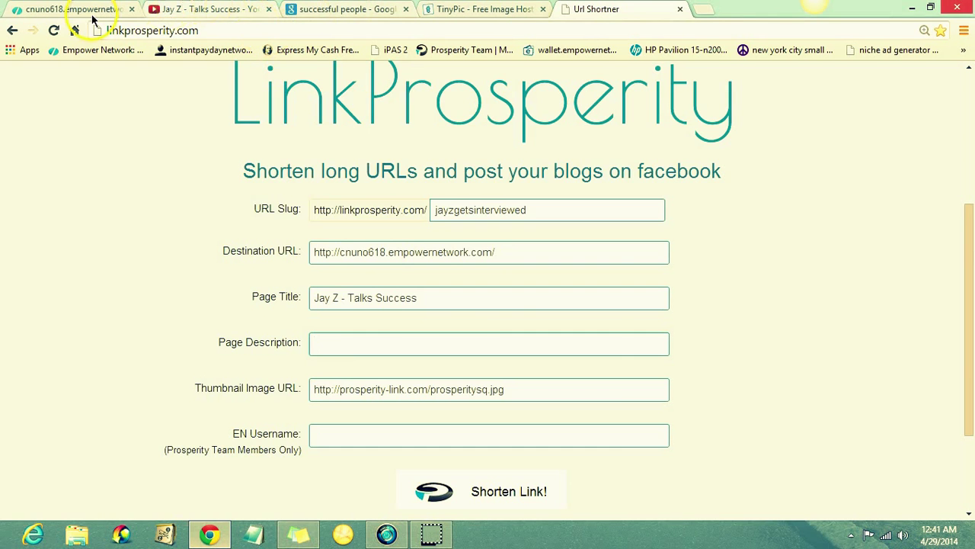
pyautogui.click(57, 9)
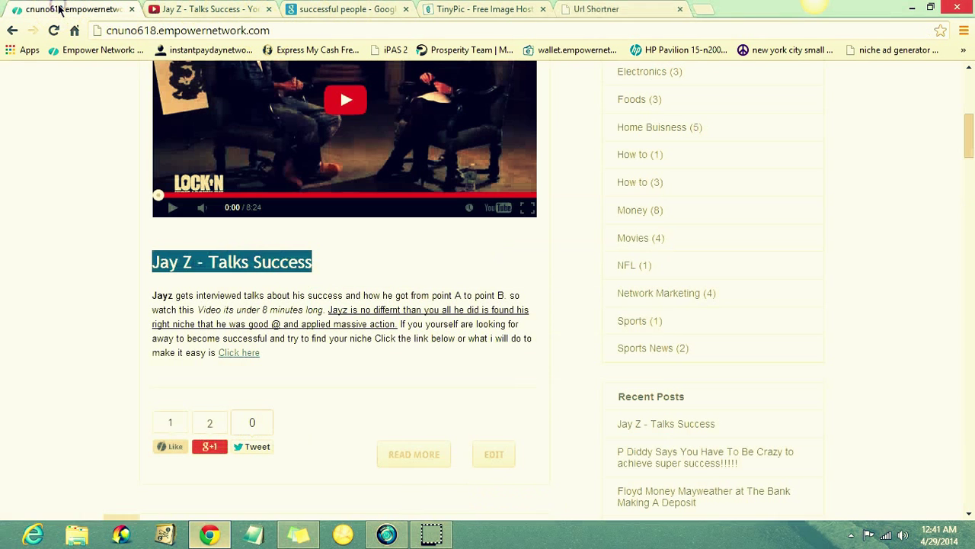
# Step: Copy the post's opening sentence about Jayz's success into the Page Description field
pyautogui.click(884, 160)
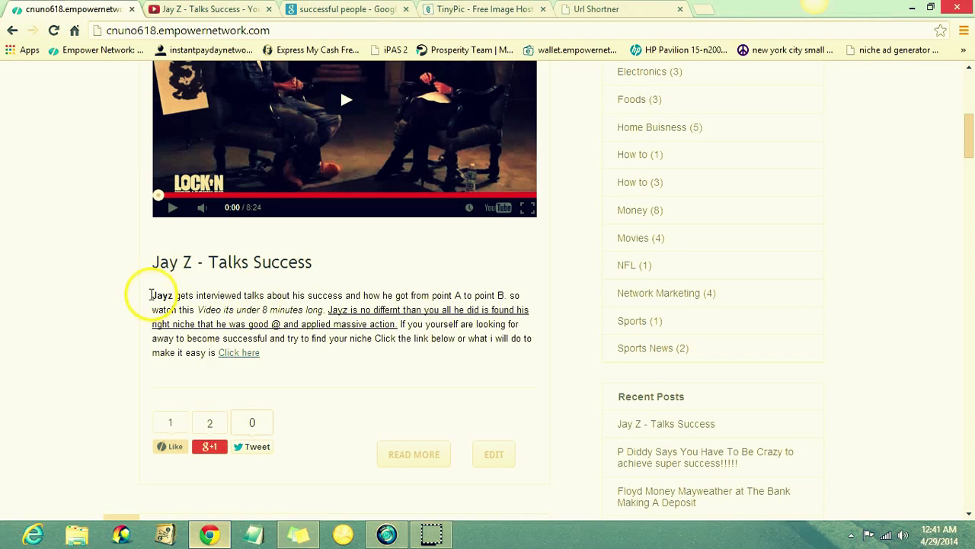
pyautogui.moveTo(150, 295)
pyautogui.mouseDown()
pyautogui.moveTo(516, 303)
pyautogui.moveTo(356, 309)
pyautogui.moveTo(296, 298)
pyautogui.moveTo(509, 298)
pyautogui.mouseUp()
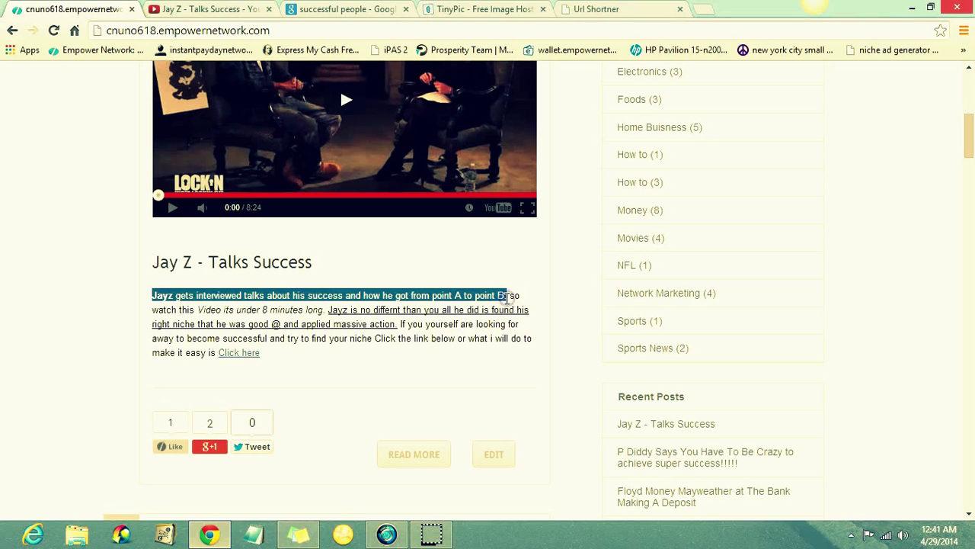
pyautogui.rightClick(415, 295)
pyautogui.click(447, 306)
pyautogui.rightClick(442, 299)
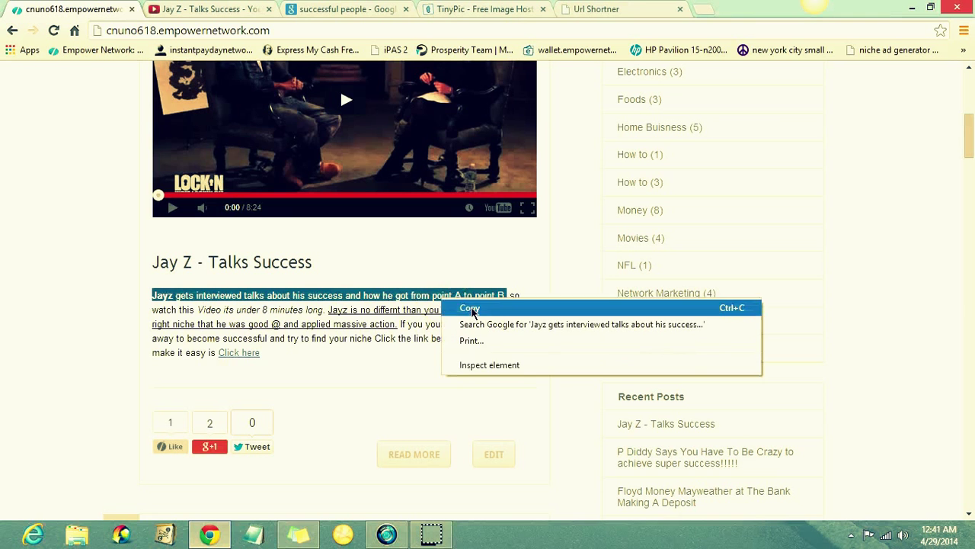
pyautogui.click(470, 307)
pyautogui.click(582, 10)
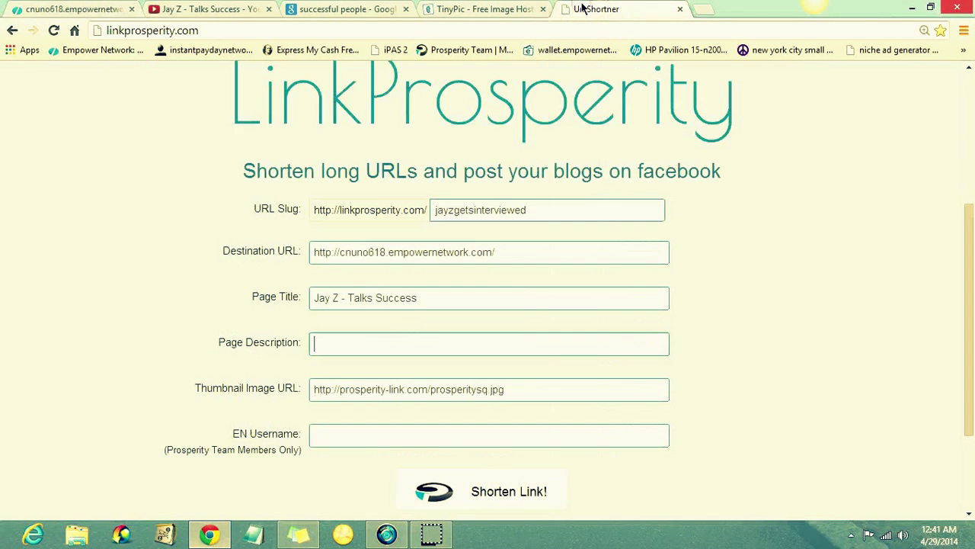
pyautogui.click(333, 342)
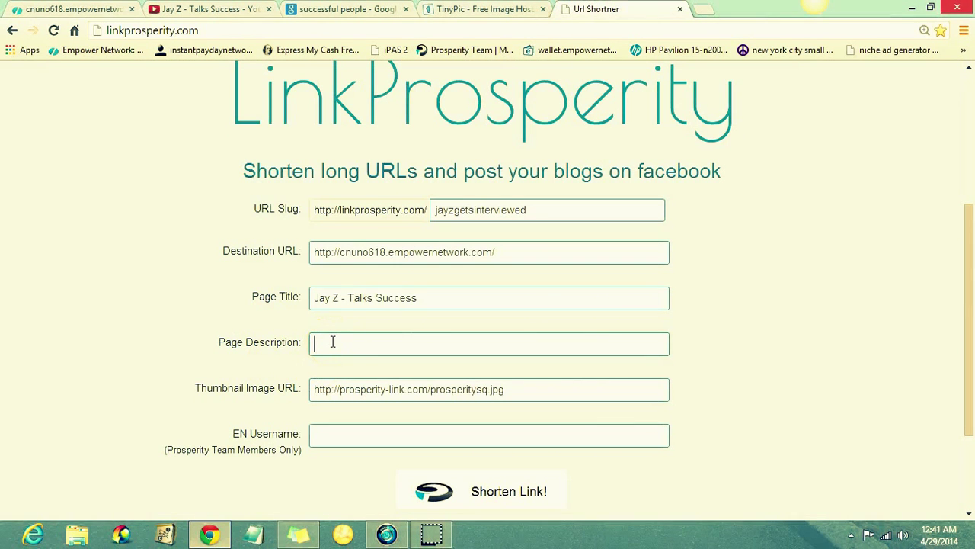
pyautogui.hotkey('ctrl', 'v')
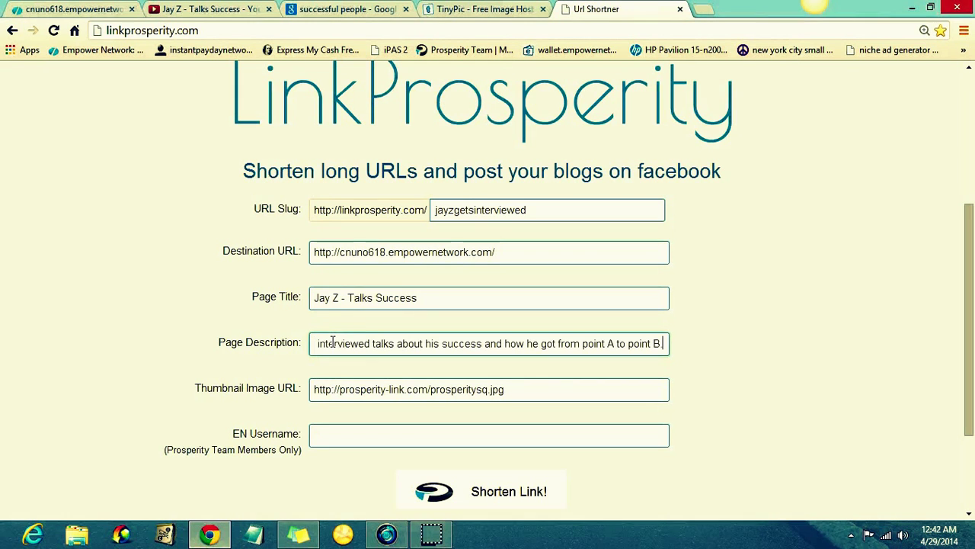
# Step: Clear the default address from the Thumbnail Image URL field
pyautogui.doubleClick(355, 393)
pyautogui.click(356, 392)
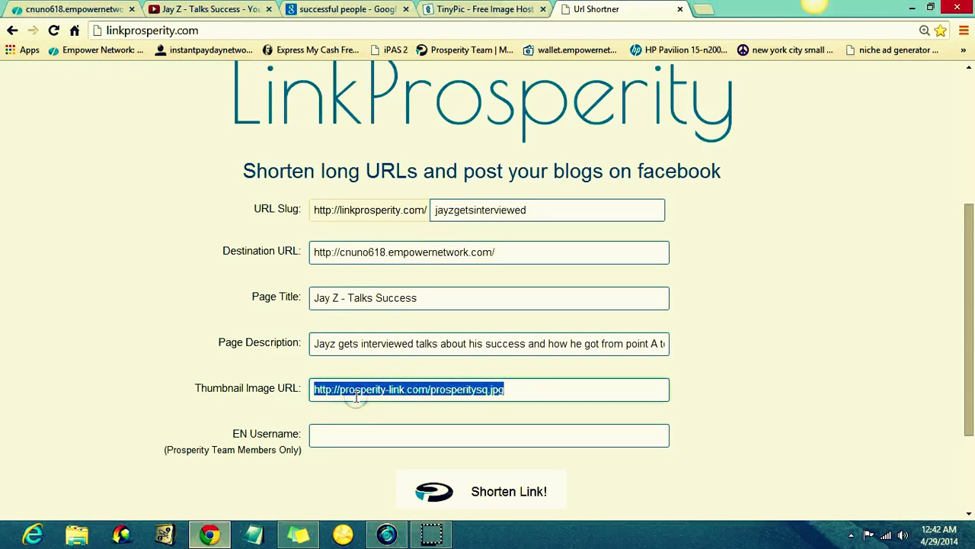
pyautogui.press('BackSpace')
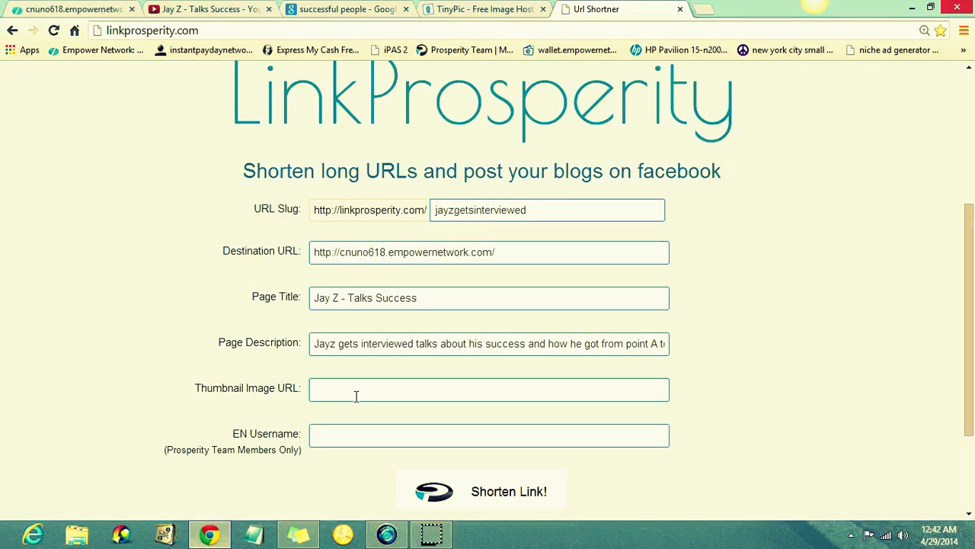
# Step: Paste the JAYZ image's TinyPic direct link into Thumbnail Image URL
pyautogui.click(461, 9)
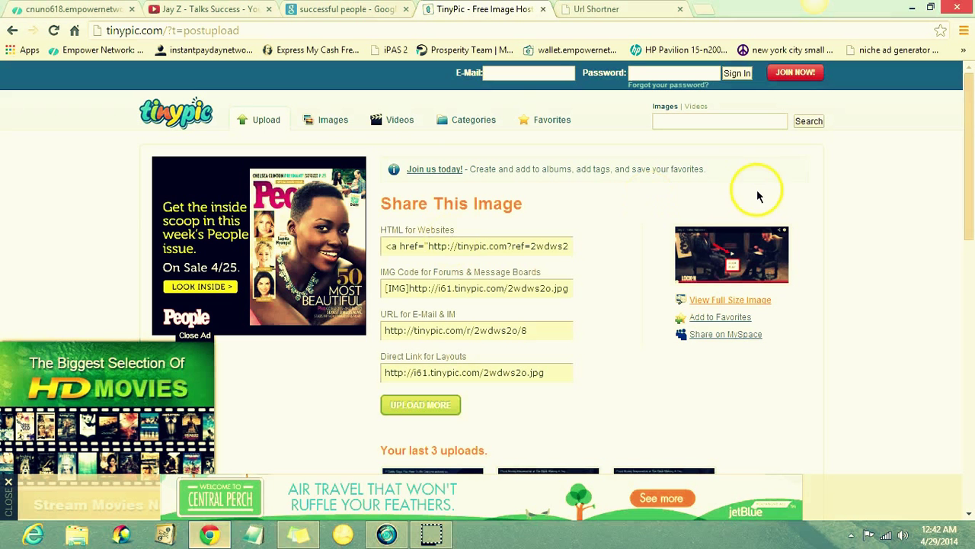
pyautogui.click(436, 373)
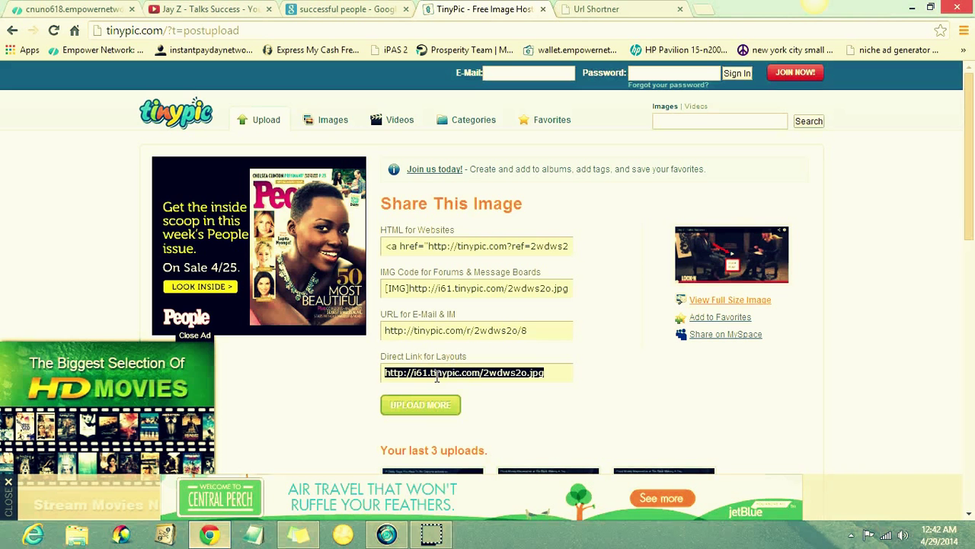
pyautogui.click(609, 10)
pyautogui.click(336, 391)
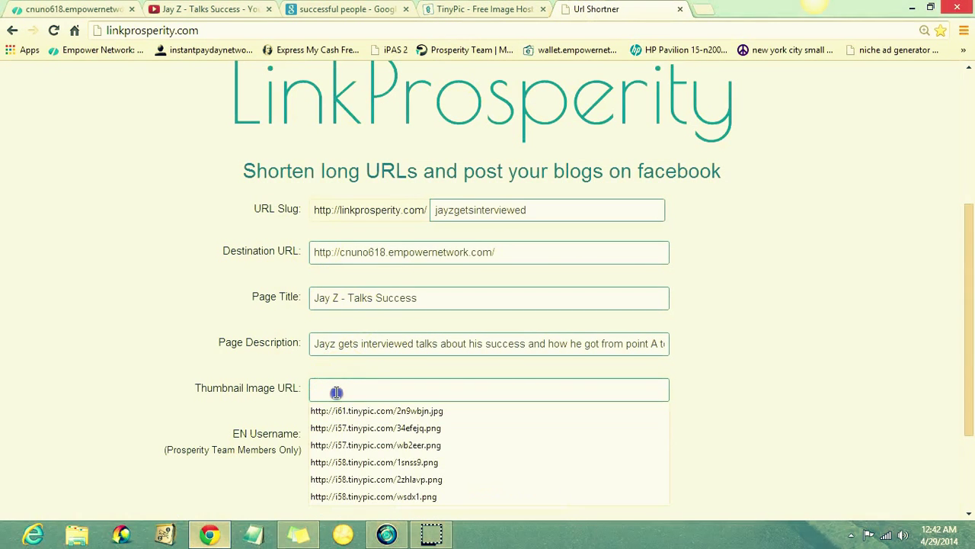
pyautogui.hotkey('ctrl', 'v')
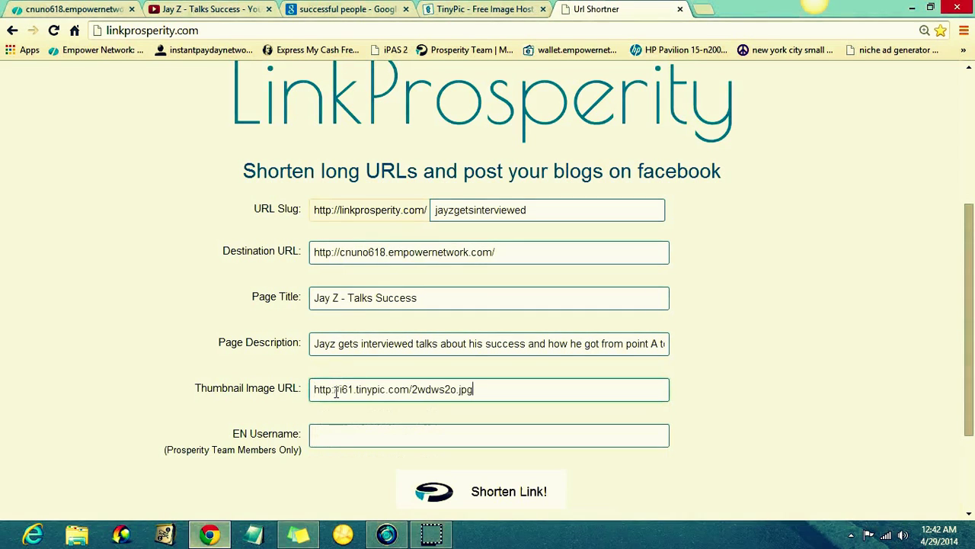
# Step: Fill in the member username from the autocomplete suggestion
pyautogui.rightClick(343, 434)
pyautogui.click(322, 431)
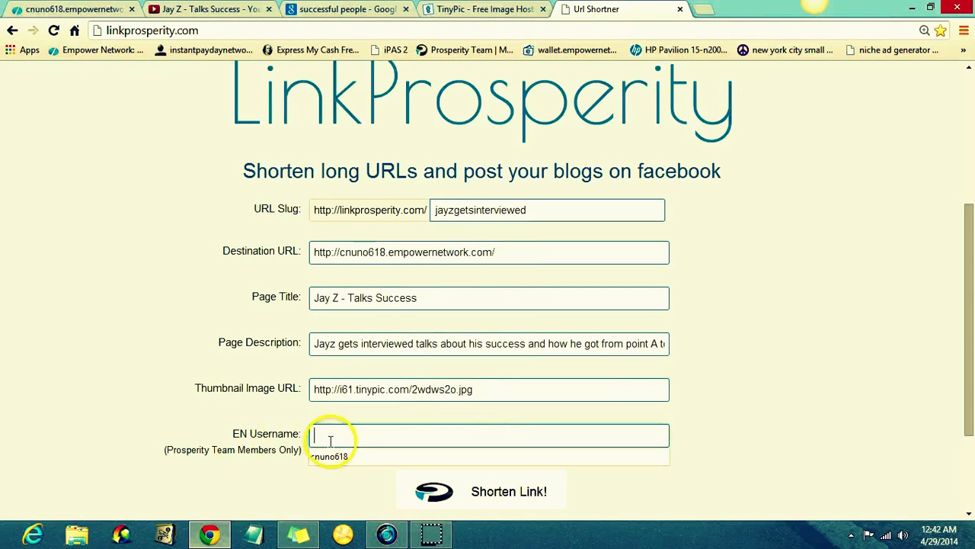
pyautogui.click(340, 459)
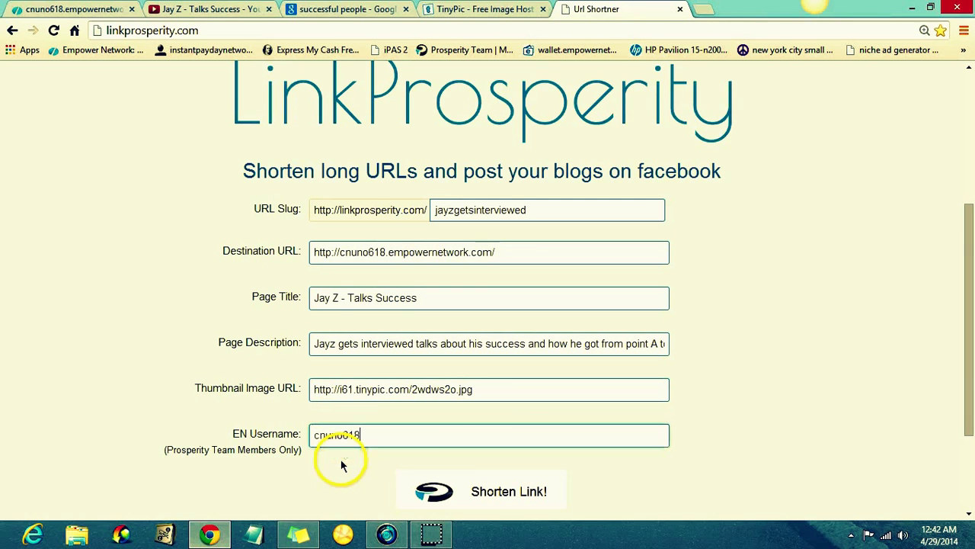
pyautogui.click(743, 397)
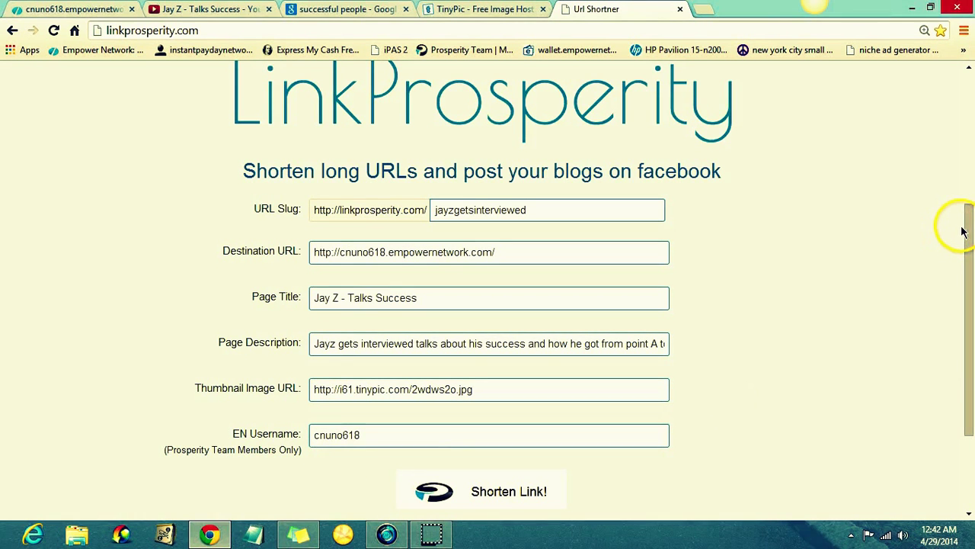
pyautogui.moveTo(963, 232); pyautogui.dragTo(962, 304)
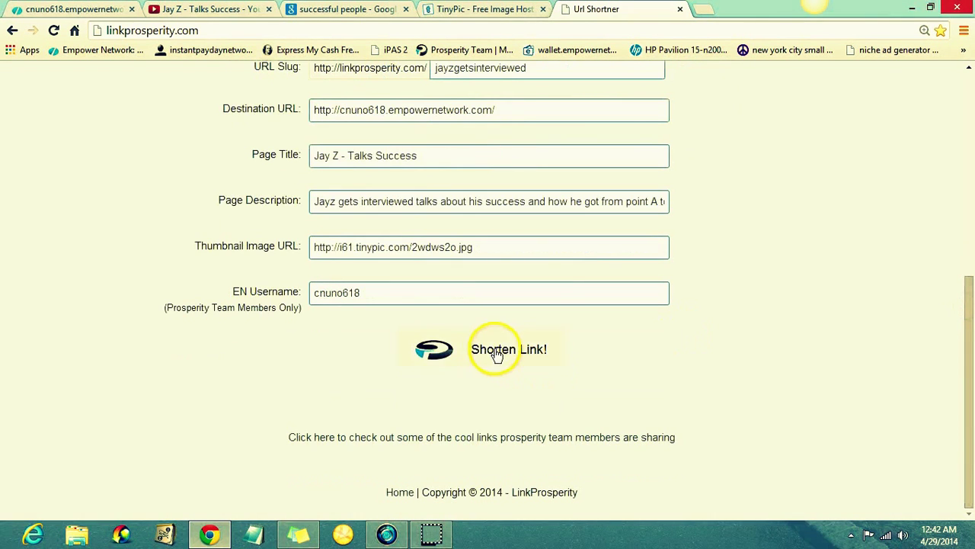
# Step: Generate and copy the linkprosperity.com/jayzgetsinterviewed short link, then open a new tab
pyautogui.click(492, 351)
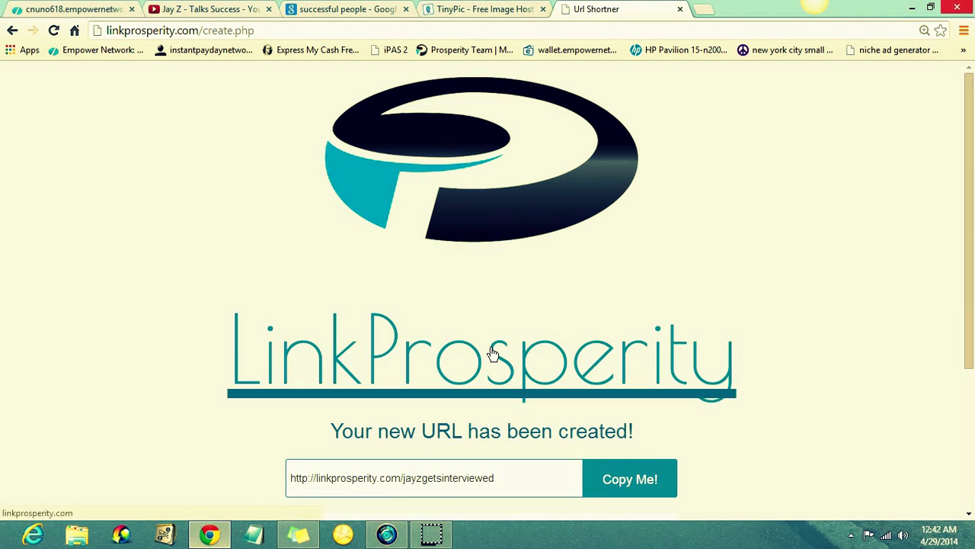
pyautogui.click(460, 509)
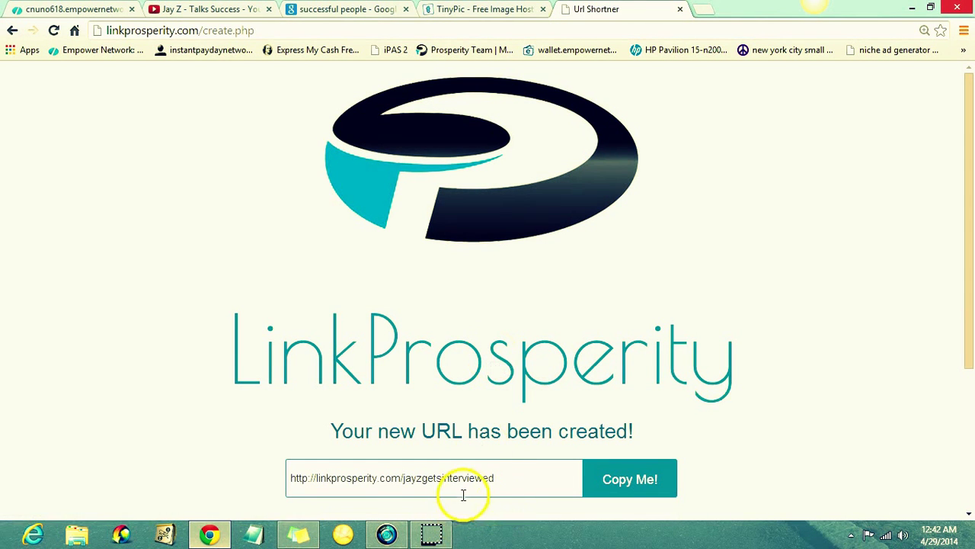
pyautogui.click(657, 469)
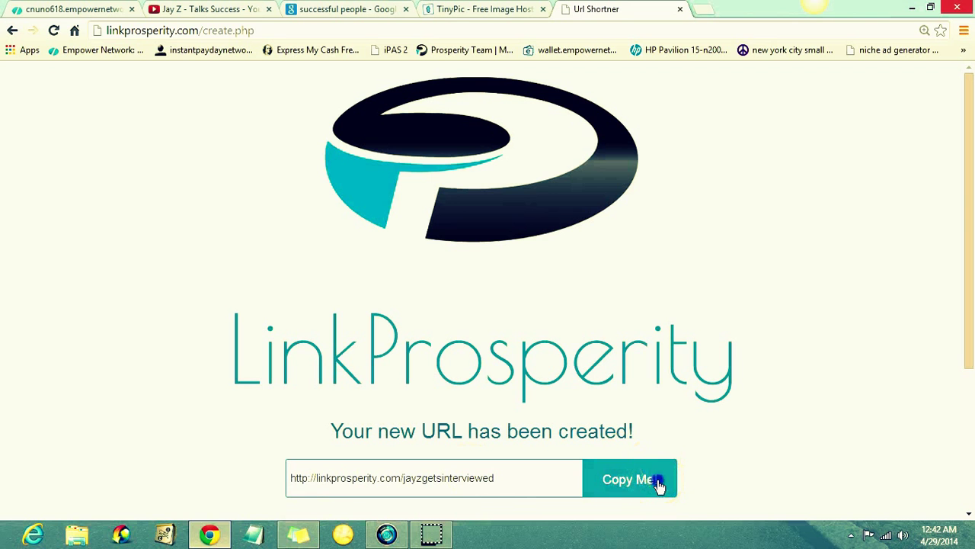
pyautogui.tripleClick(497, 480)
pyautogui.hotkey('ctrl', 'c')
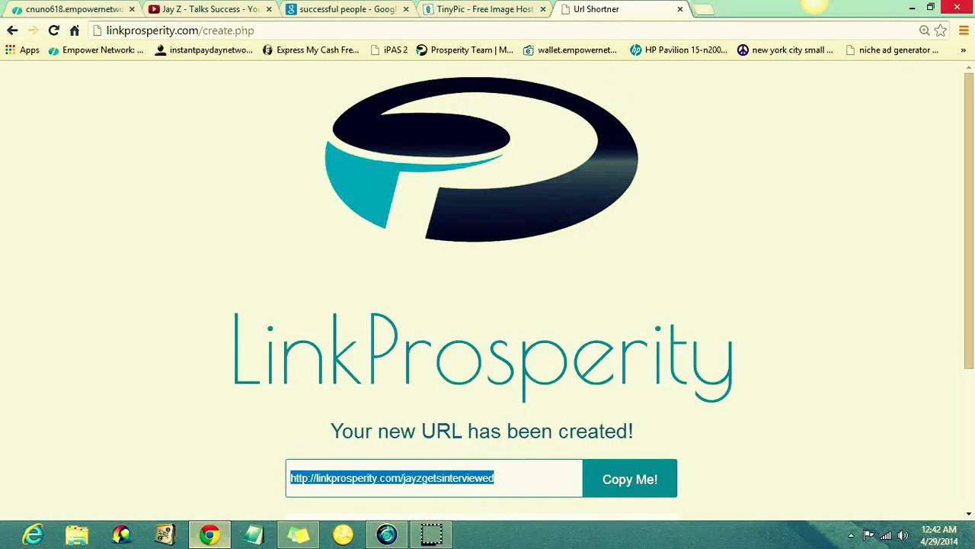
pyautogui.click(708, 9)
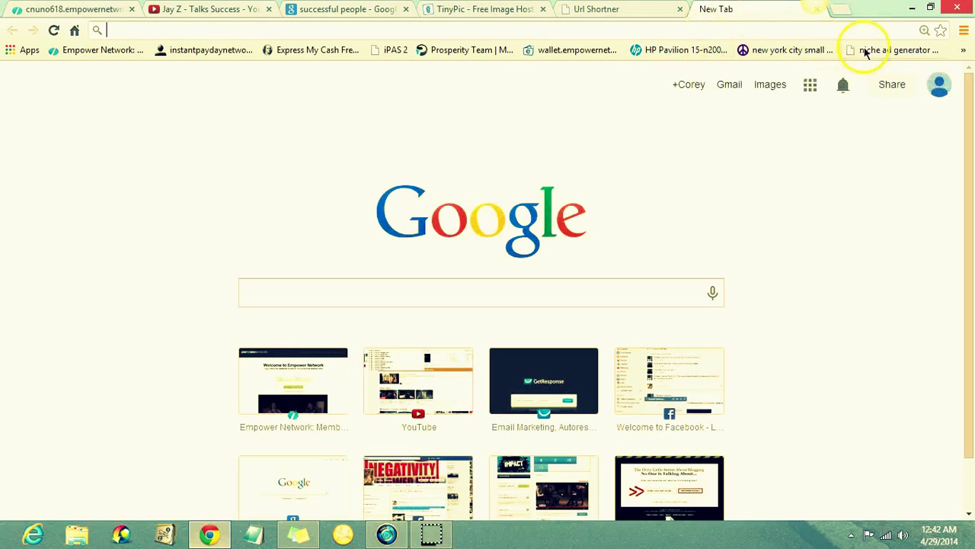
# Step: Open the Facebook profile bookmark from the bookmarks overflow menu
pyautogui.click(963, 50)
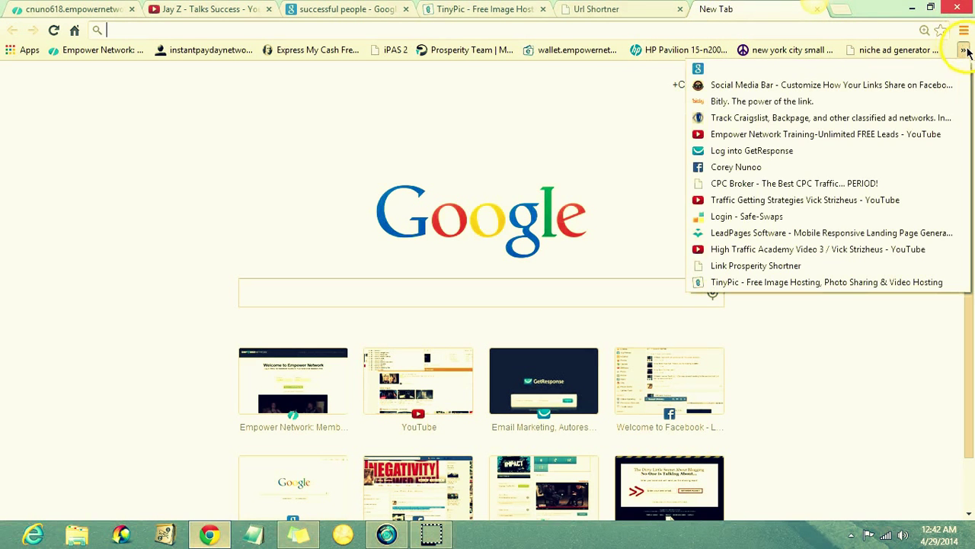
pyautogui.click(745, 166)
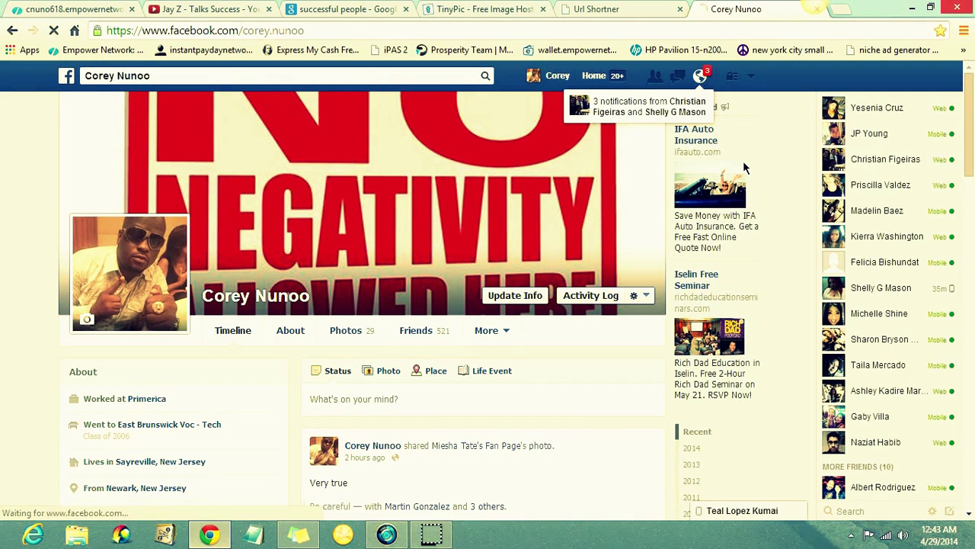
# Step: Start the status with 'check out Jayz getting interviewd on his Success'
pyautogui.click(588, 303)
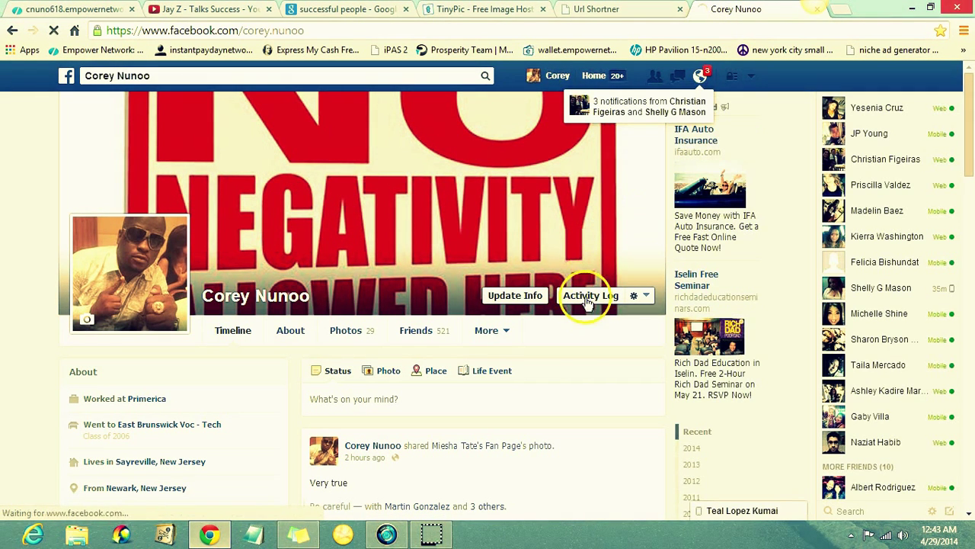
pyautogui.rightClick(510, 406)
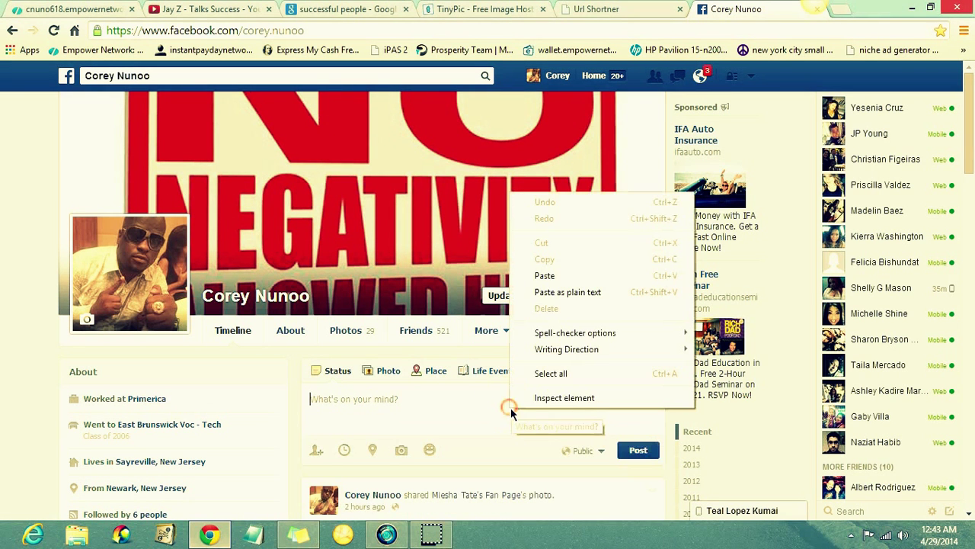
pyautogui.click(388, 404)
pyautogui.write('che')
pyautogui.write('Jay')
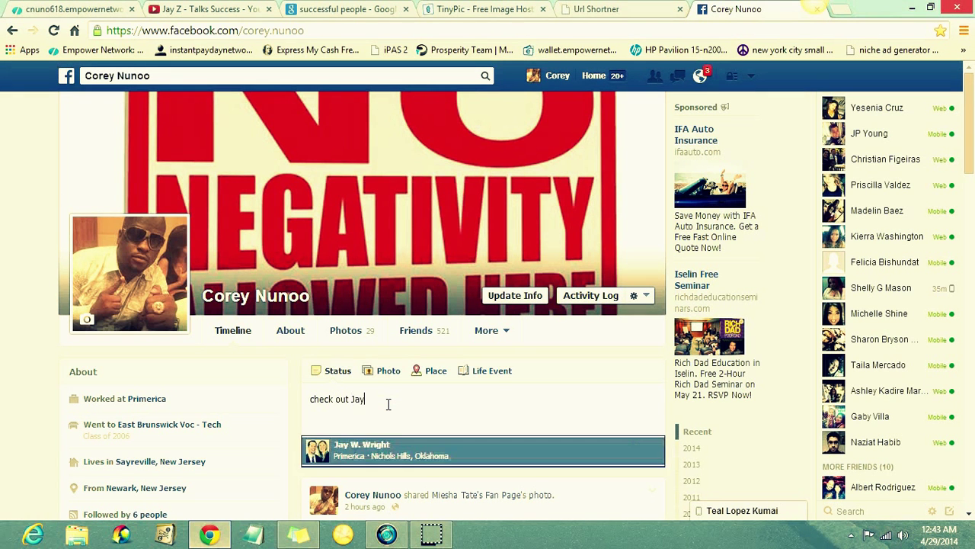
pyautogui.write('z video')
pyautogui.press('BackSpace')
pyautogui.press('BackSpace')
pyautogui.press('BackSpace')
pyautogui.press('BackSpace')
pyautogui.press('BackSpace')
pyautogui.press('BackSpace')
pyautogui.press('BackSpace')
pyautogui.press('BackSpace')
pyautogui.press('BackSpace')
pyautogui.write('out Jay')
pyautogui.press('BackSpace')
pyautogui.write('yz getting interviewd on his Success')
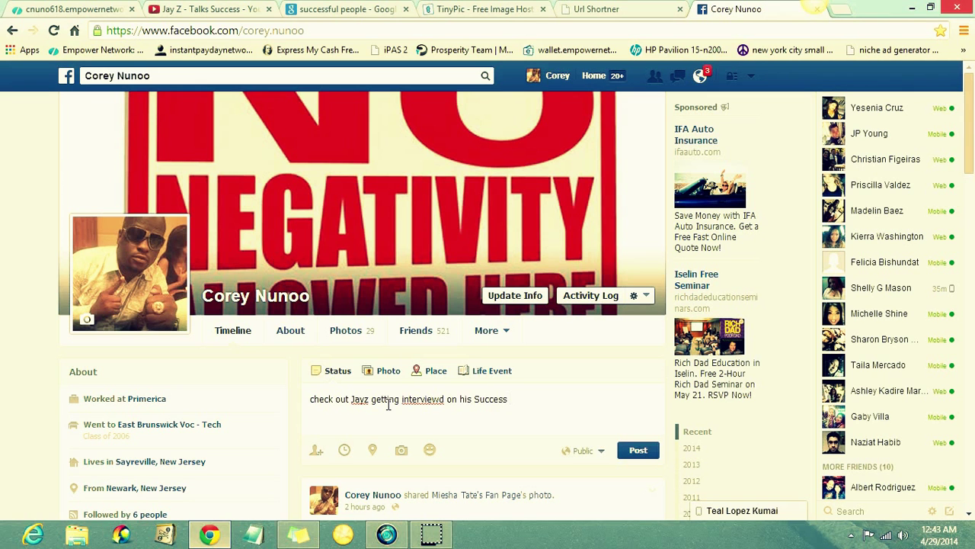
# Step: Continue with 'he is worth 450 million... who wouldnt want to learn from the best.'
pyautogui.write('. ')
pyautogui.write('he is worth 400 million doa')
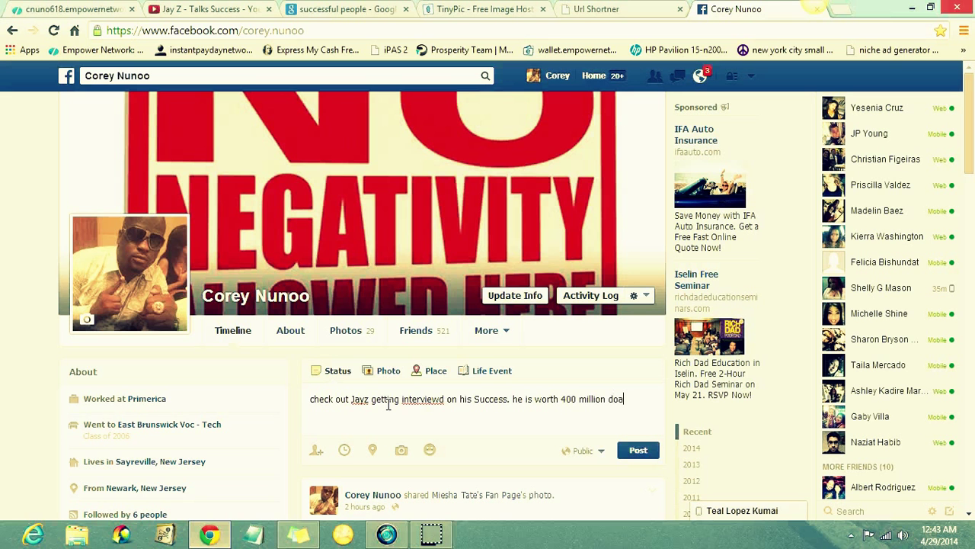
pyautogui.press('BackSpace')
pyautogui.write('llars')
pyautogui.press('BackSpace')
pyautogui.press('BackSpace')
pyautogui.press('BackSpace')
pyautogui.press('BackSpace')
pyautogui.press('BackSpace')
pyautogui.press('BackSpace')
pyautogui.press('BackSpace')
pyautogui.press('BackSpace')
pyautogui.press('BackSpace')
pyautogui.press('BackSpace')
pyautogui.press('BackSpace')
pyautogui.press('BackSpace')
pyautogui.press('BackSpace')
pyautogui.press('BackSpace')
pyautogui.press('BackSpace')
pyautogui.press('BackSpace')
pyautogui.write('50 million ')
pyautogui.write('wou')
pyautogui.press('BackSpace')
pyautogui.press('BackSpace')
pyautogui.press('BackSpace')
pyautogui.write('wou')
pyautogui.press('BackSpace')
pyautogui.press('BackSpace')
pyautogui.write('ho wouldnt want to learn fromt')
pyautogui.press('BackSpace')
pyautogui.write('the best.')
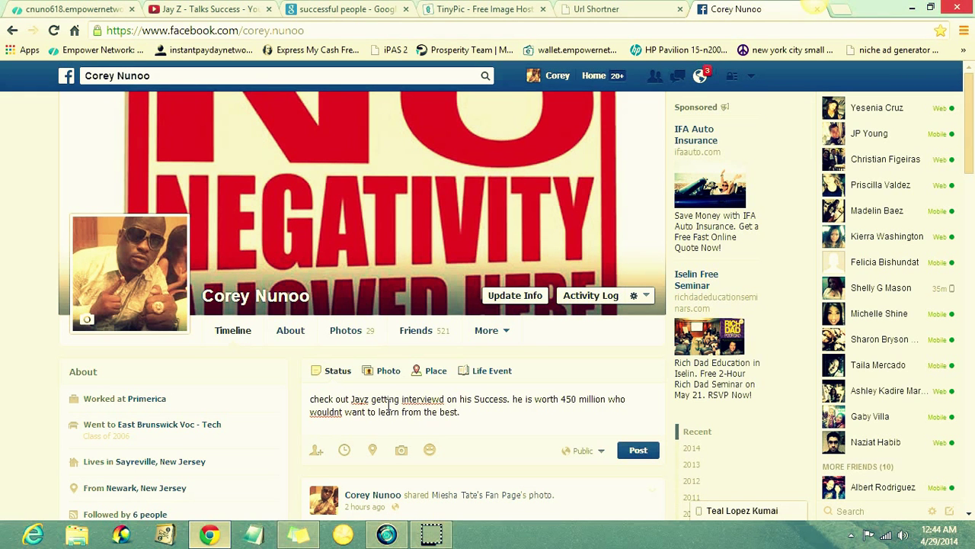
# Step: Capitalise the first letter of the status text
pyautogui.click(317, 397)
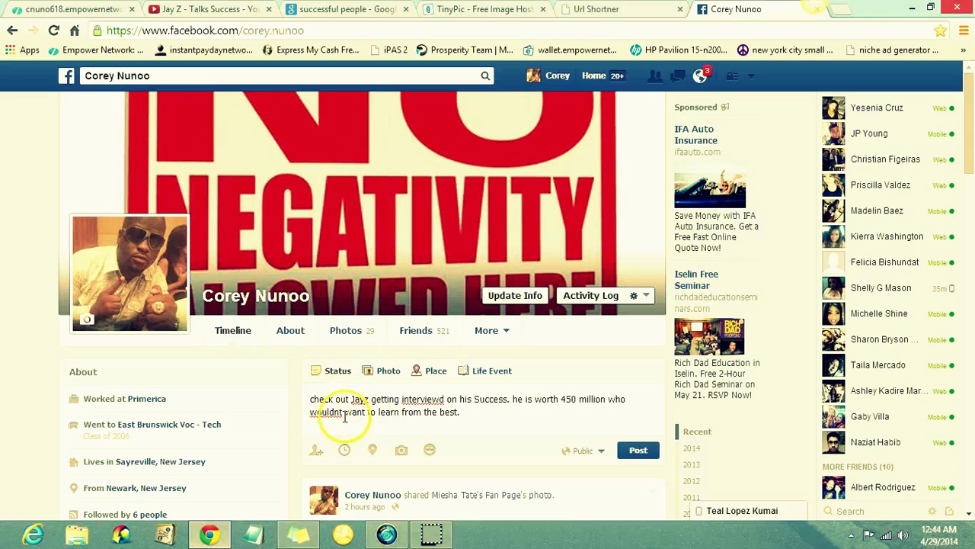
pyautogui.moveTo(317, 397); pyautogui.dragTo(311, 399)
pyautogui.write('CC.')
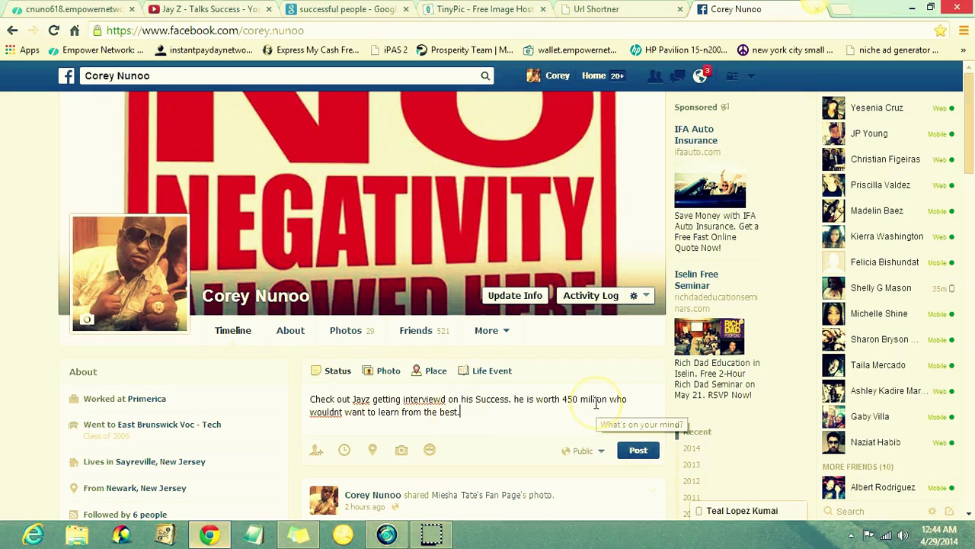
# Step: Paste the linkprosperity.com/jayzgetsinterviewed link after the status text
pyautogui.rightClick(531, 424)
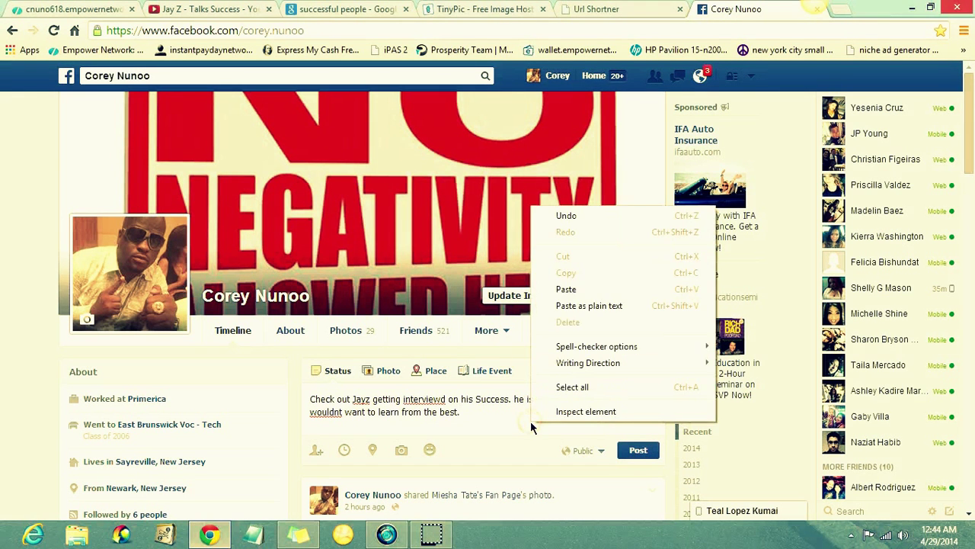
pyautogui.click(568, 289)
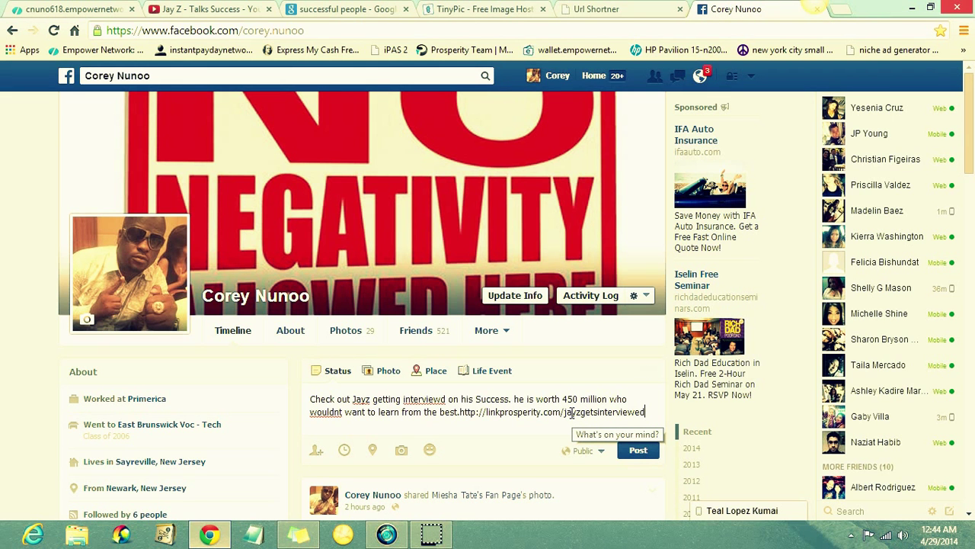
# Step: Remove the pasted short link so the status ends at 'learn from the best.'
pyautogui.press('BackSpace')
pyautogui.press('BackSpace')
pyautogui.press('BackSpace')
pyautogui.press('BackSpace')
pyautogui.press('BackSpace')
pyautogui.press('BackSpace')
pyautogui.press('BackSpace')
pyautogui.press('BackSpace')
pyautogui.press('BackSpace')
pyautogui.press('BackSpace')
pyautogui.press('BackSpace')
pyautogui.press('BackSpace')
pyautogui.press('BackSpace')
pyautogui.press('BackSpace')
pyautogui.press('BackSpace')
pyautogui.press('BackSpace')
pyautogui.press('BackSpace')
pyautogui.press('BackSpace')
pyautogui.press('BackSpace')
pyautogui.press('BackSpace')
pyautogui.press('BackSpace')
pyautogui.press('BackSpace')
pyautogui.hotkey('ctrl', 'v')
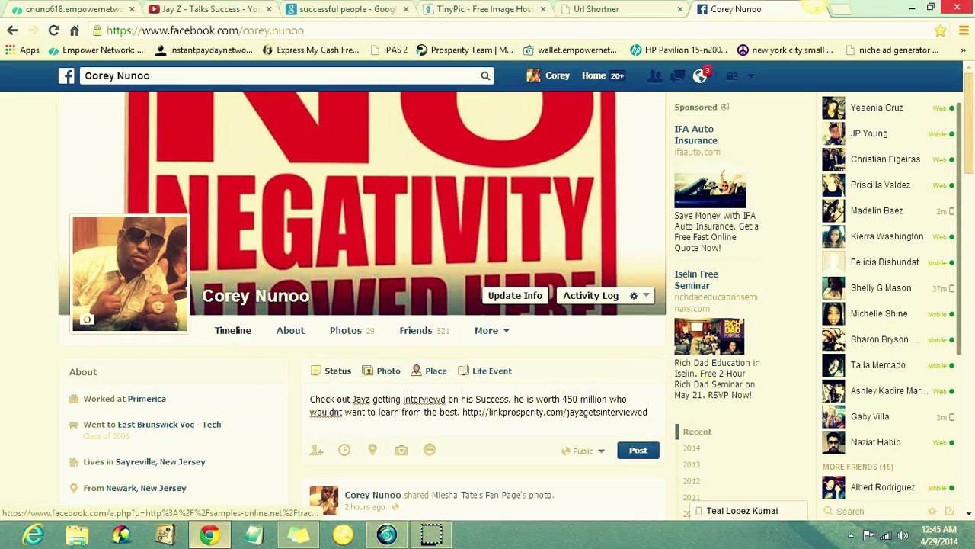
pyautogui.moveTo(969, 107)
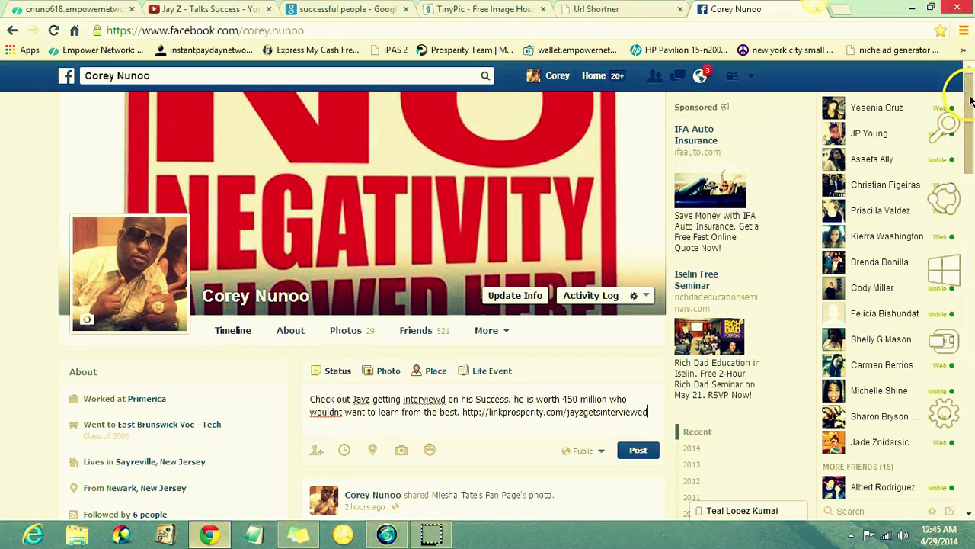
pyautogui.scroll(-1, 555, 275)
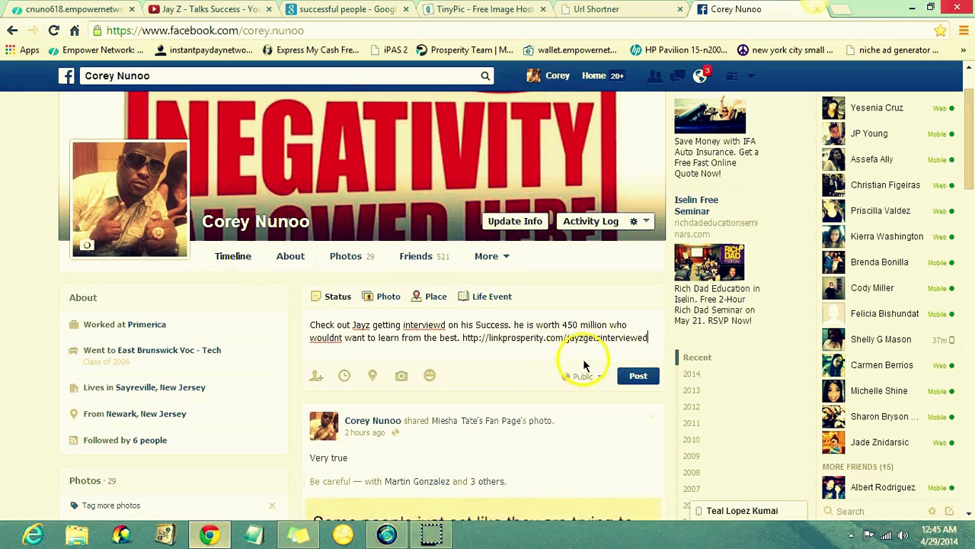
pyautogui.click(463, 345)
pyautogui.press('BackSpace')
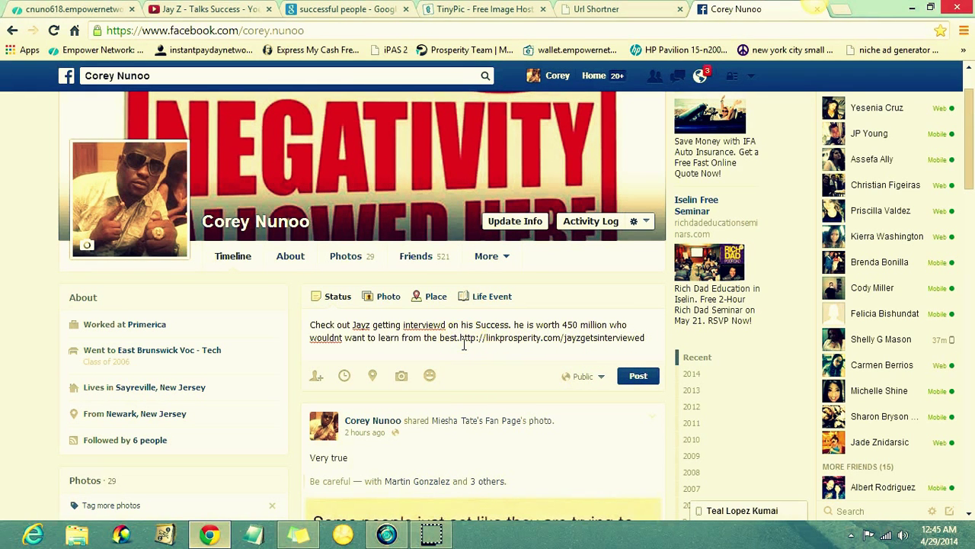
pyautogui.click(648, 335)
pyautogui.press('BackSpace')
pyautogui.press('BackSpace')
pyautogui.press('BackSpace')
pyautogui.press('BackSpace')
pyautogui.press('BackSpace')
pyautogui.press('BackSpace')
pyautogui.press('BackSpace')
pyautogui.press('BackSpace')
pyautogui.press('BackSpace')
pyautogui.press('BackSpace')
pyautogui.press('BackSpace')
pyautogui.press('BackSpace')
pyautogui.press('BackSpace')
pyautogui.press('BackSpace')
pyautogui.press('BackSpace')
pyautogui.press('BackSpace')
pyautogui.press('BackSpace')
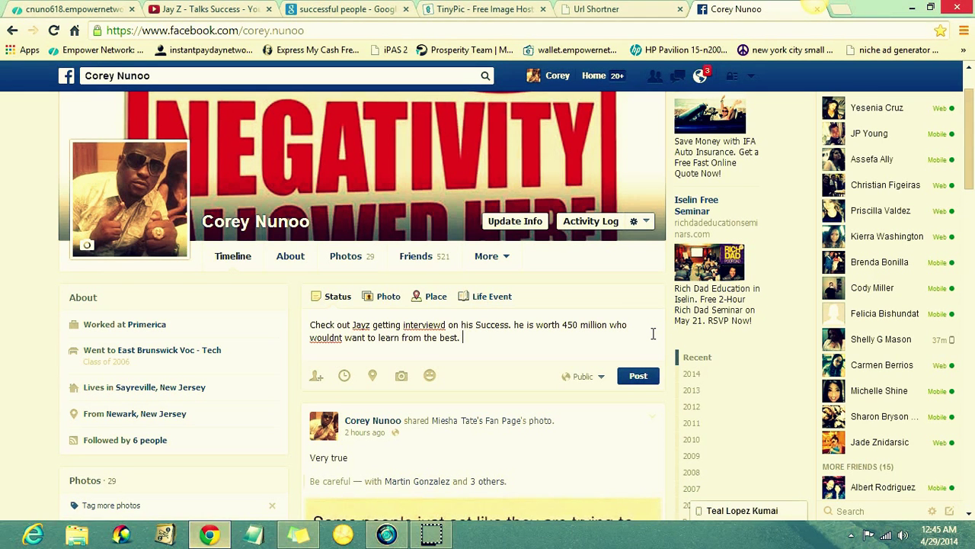
pyautogui.hotkey('ctrl', 'v')
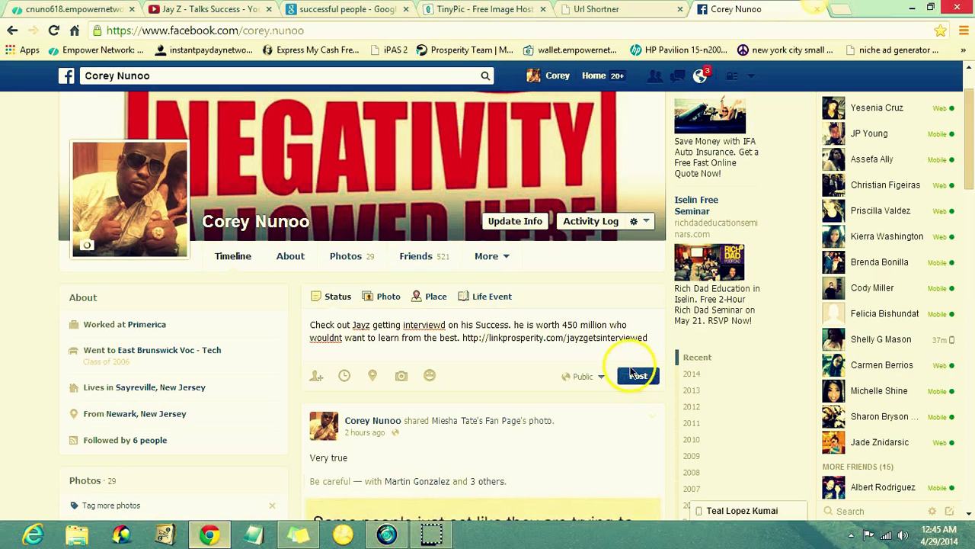
pyautogui.press('BackSpace')
pyautogui.press('BackSpace')
pyautogui.press('BackSpace')
pyautogui.press('BackSpace')
pyautogui.press('BackSpace')
pyautogui.press('BackSpace')
pyautogui.press('BackSpace')
pyautogui.press('BackSpace')
pyautogui.press('BackSpace')
pyautogui.press('BackSpace')
pyautogui.press('BackSpace')
pyautogui.press('BackSpace')
pyautogui.press('BackSpace')
pyautogui.press('BackSpace')
pyautogui.press('BackSpace')
pyautogui.press('BackSpace')
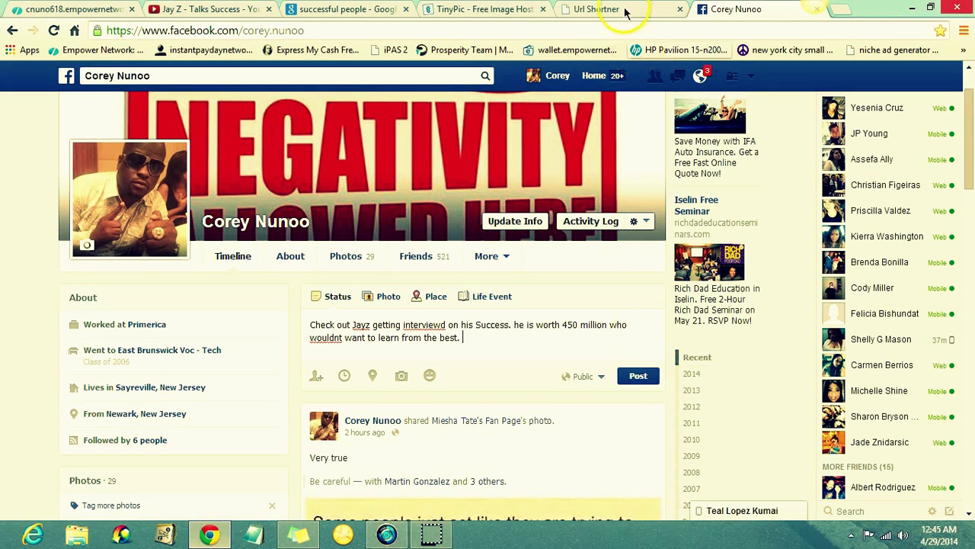
# Step: Recopy the short link from LinkProsperity and paste it at the status end
pyautogui.click(597, 9)
pyautogui.click(514, 480)
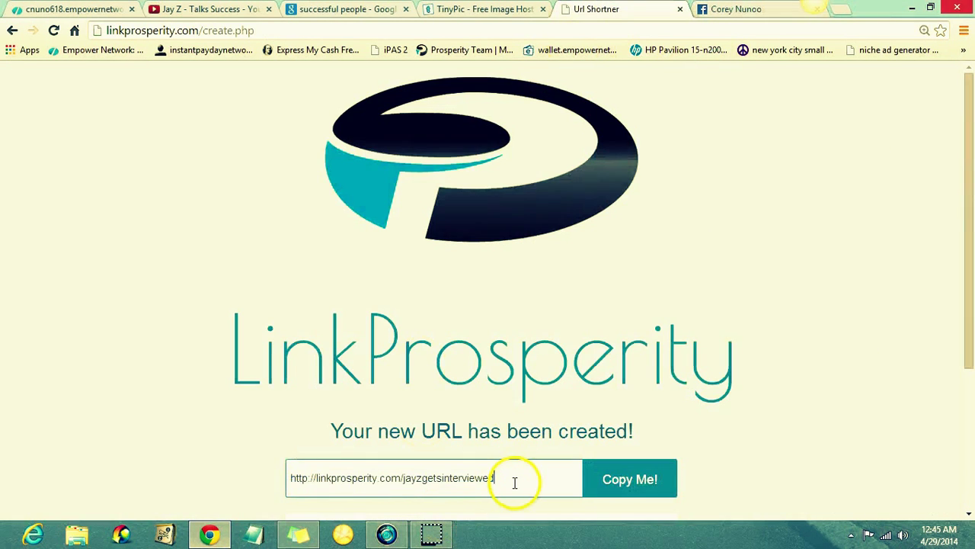
pyautogui.tripleClick(472, 481)
pyautogui.hotkey('ctrl', 'c')
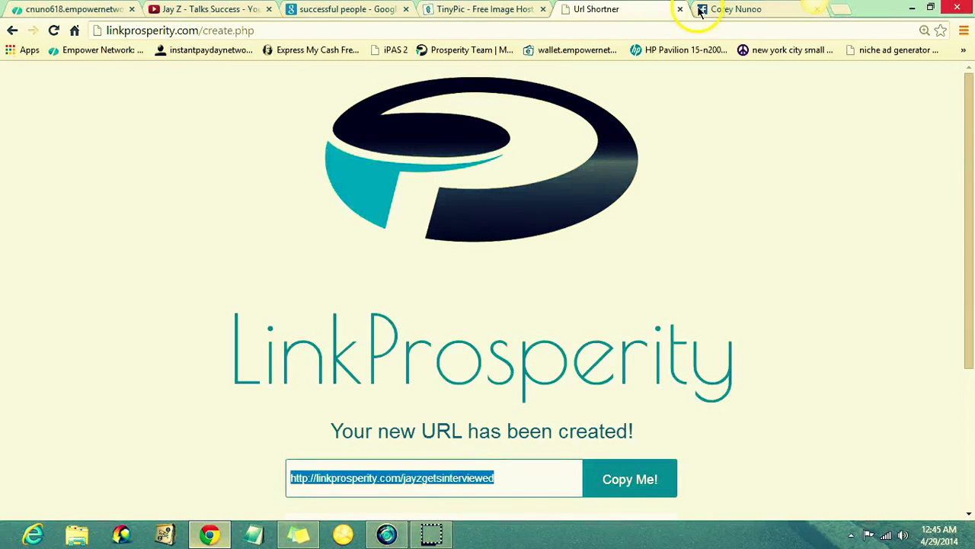
pyautogui.click(730, 10)
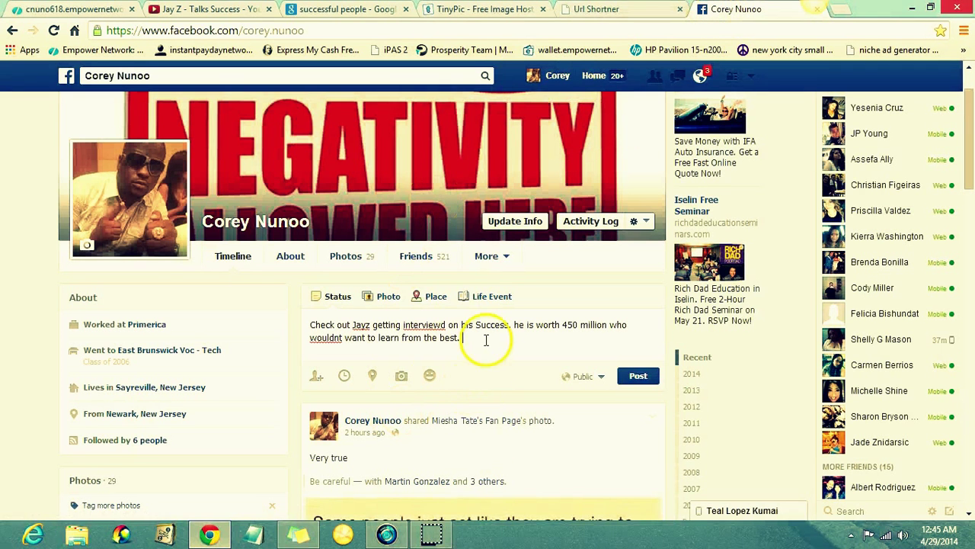
pyautogui.hotkey('ctrl', 'v')
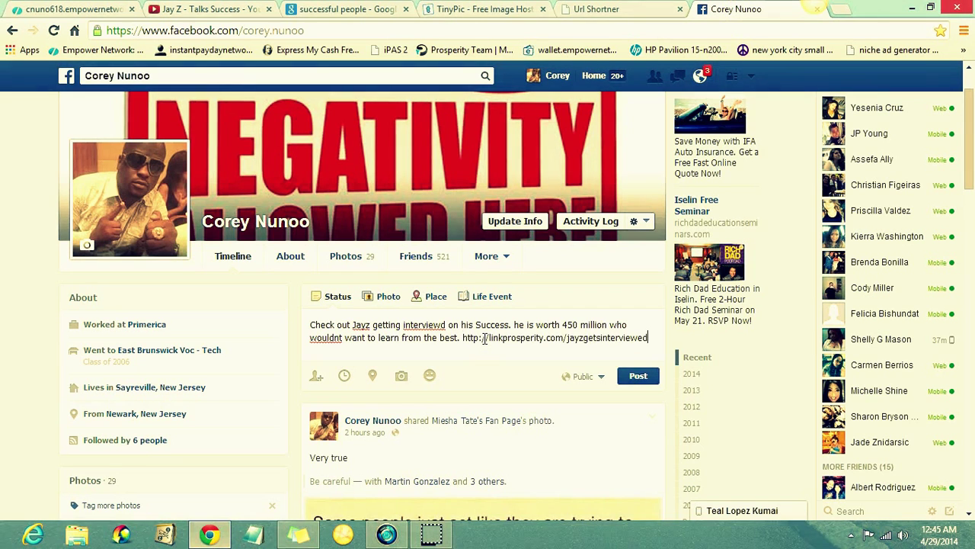
# Step: Post the status and submit the security-check code
pyautogui.click(633, 379)
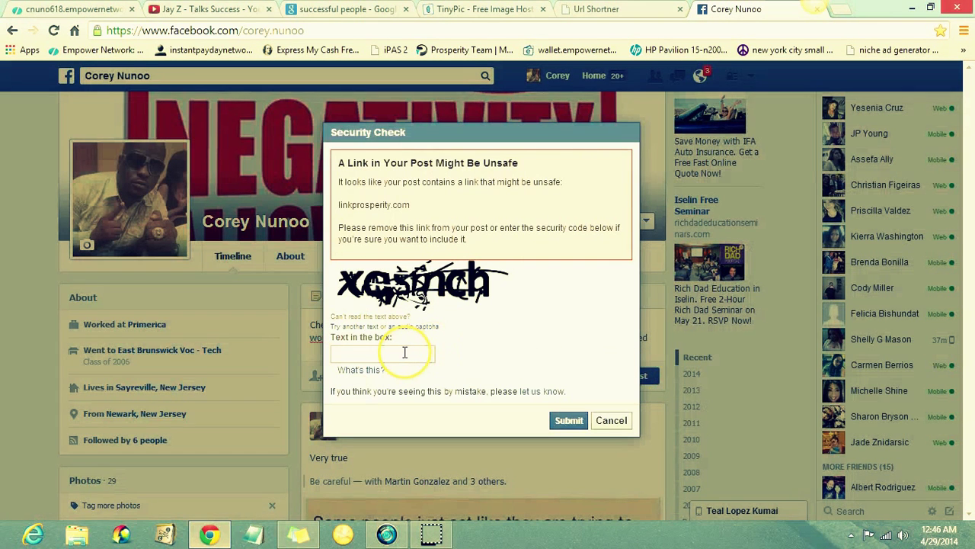
pyautogui.click(405, 352)
pyautogui.write('x')
pyautogui.write('qs')
pyautogui.write('mch')
pyautogui.click(536, 417)
pyautogui.click(572, 427)
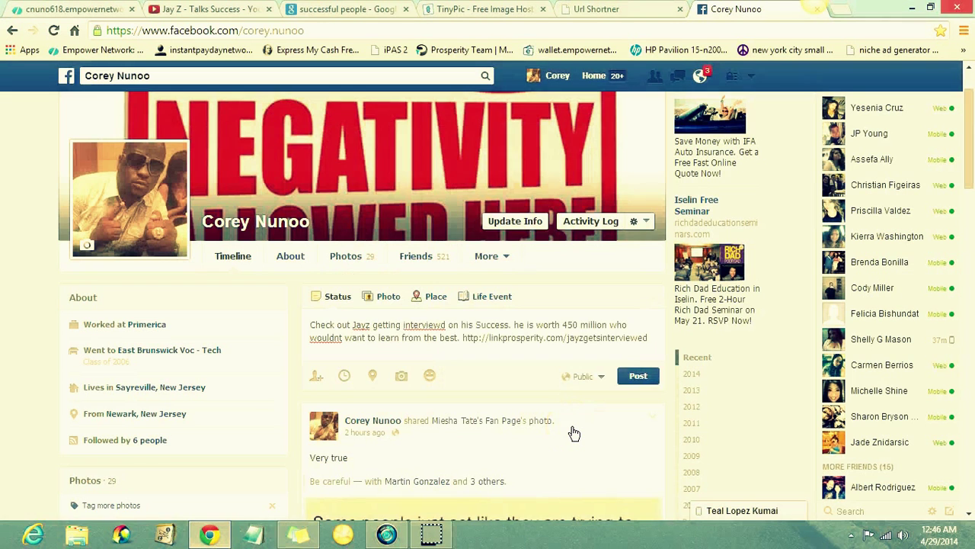
# Step: Delete the published Jay-Z post and start a new status with just the short link
pyautogui.click(671, 347)
pyautogui.click(384, 461)
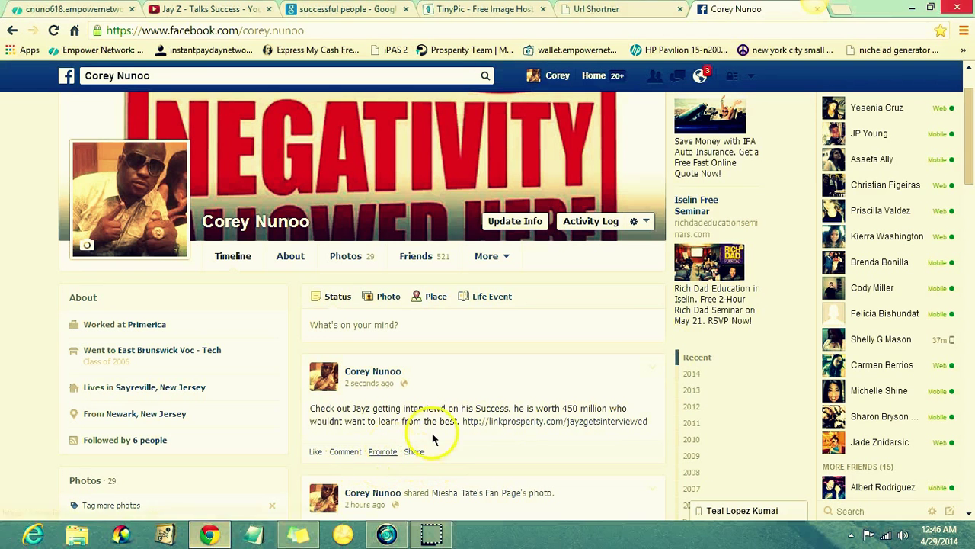
pyautogui.click(641, 373)
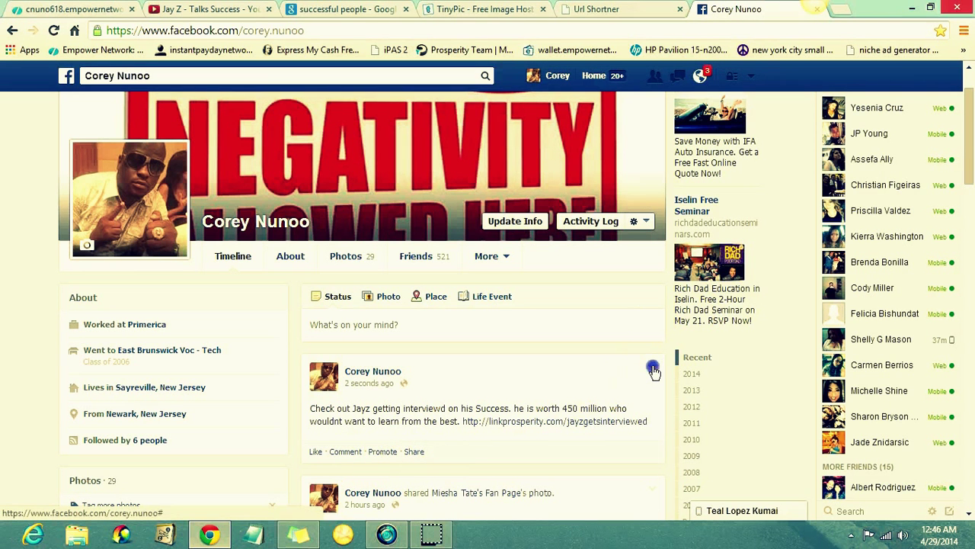
pyautogui.click(652, 369)
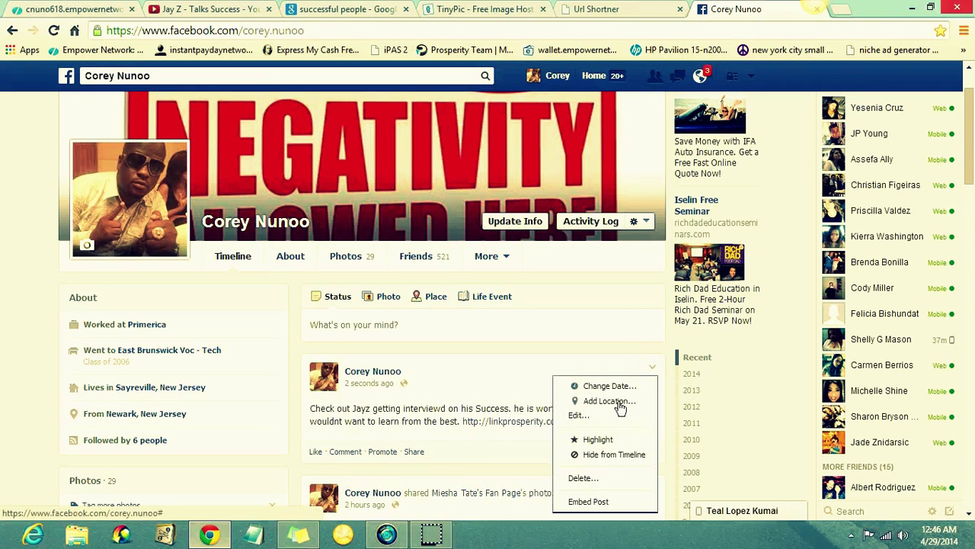
pyautogui.click(593, 478)
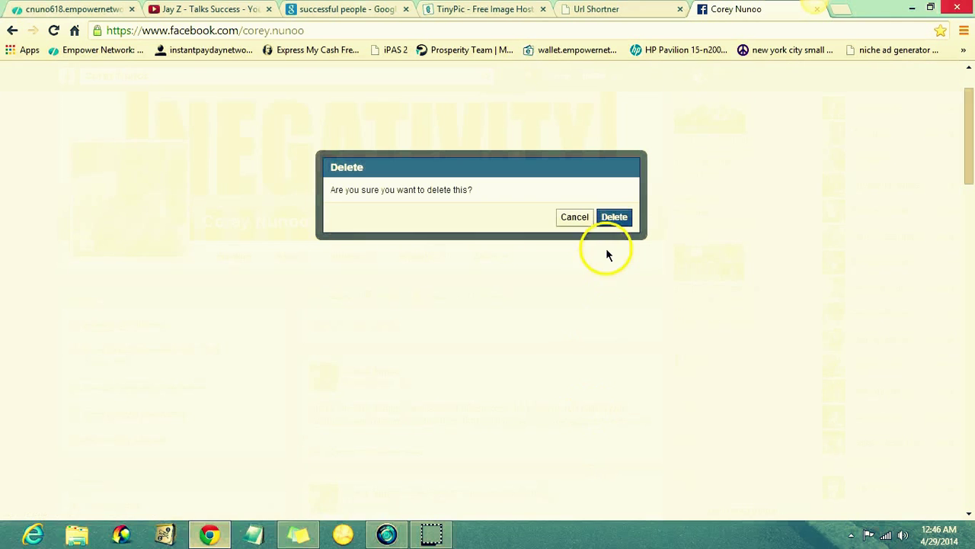
pyautogui.click(614, 219)
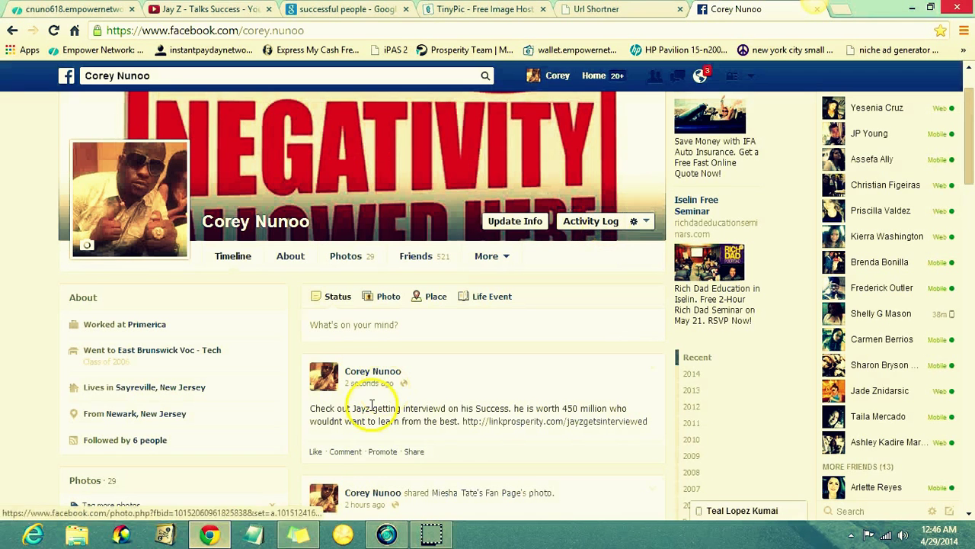
pyautogui.click(416, 332)
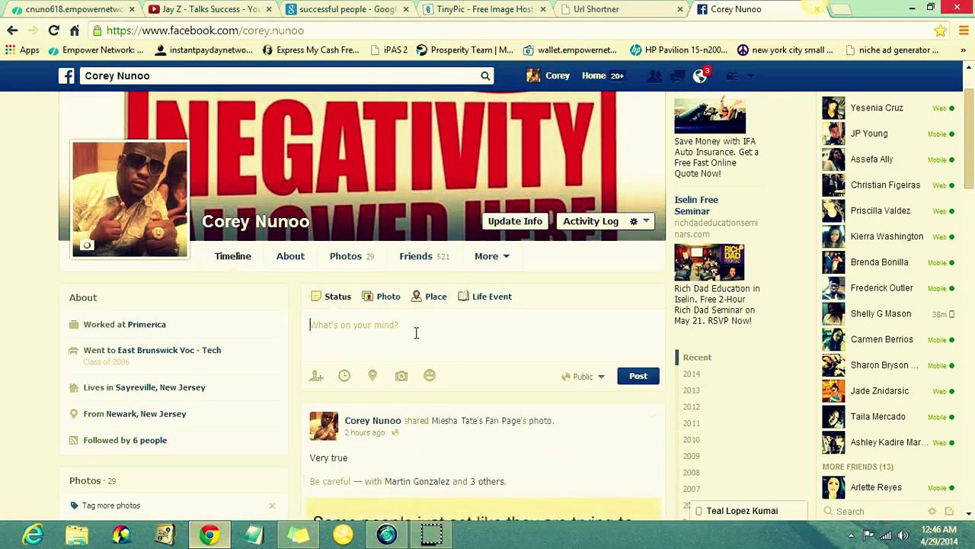
pyautogui.hotkey('ctrl', 'v')
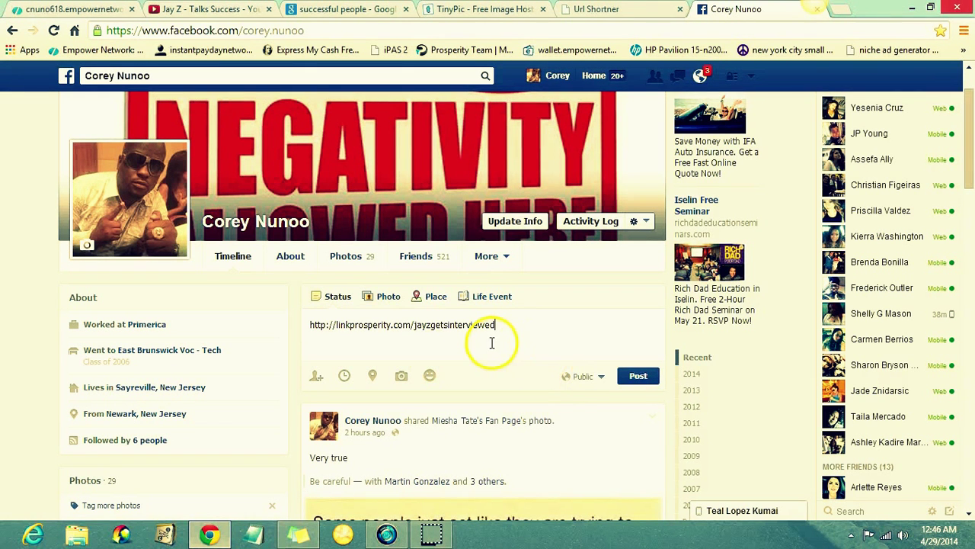
pyautogui.moveTo(962, 114)
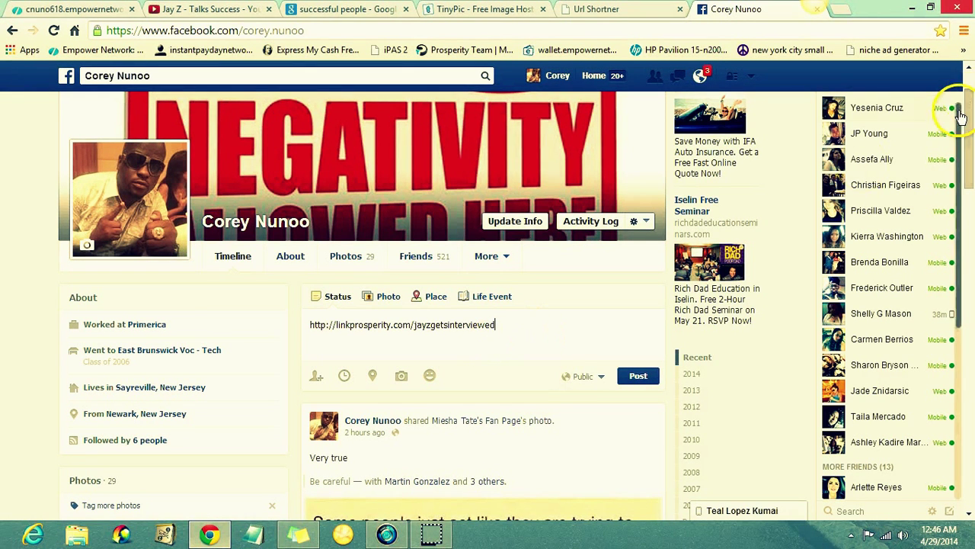
# Step: Select the jayzgetsinterviewed slug in the status, then close the LinkProsperity shortener tab
pyautogui.moveTo(970, 114); pyautogui.dragTo(970, 134)
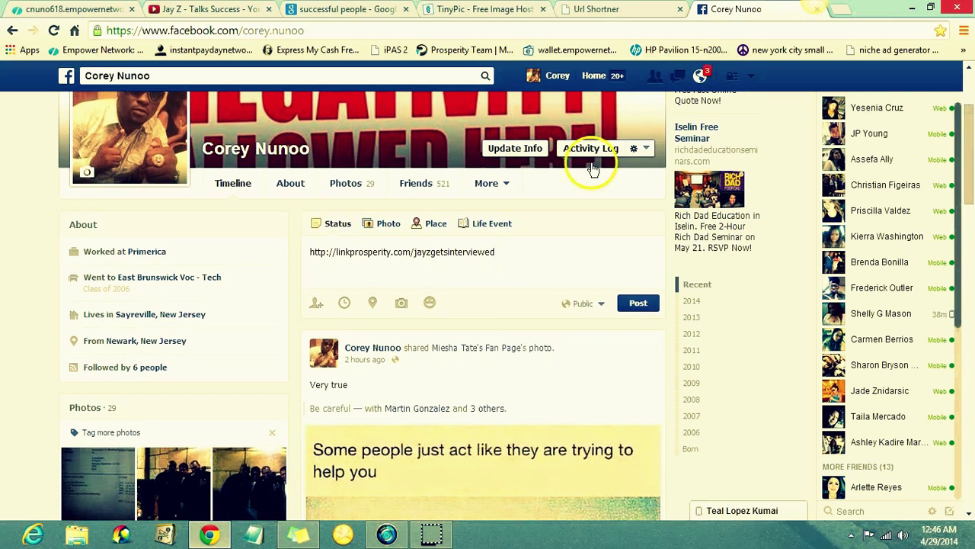
pyautogui.doubleClick(512, 259)
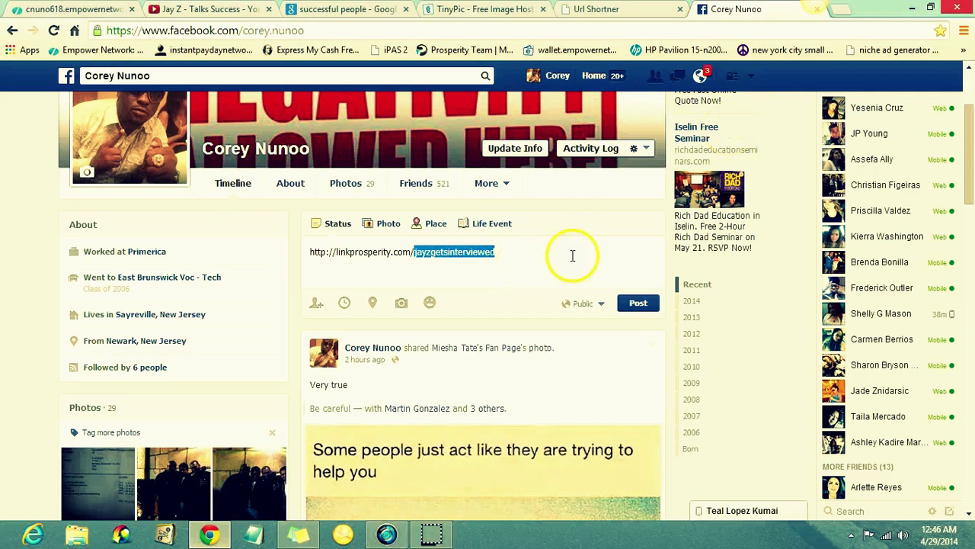
pyautogui.click(577, 17)
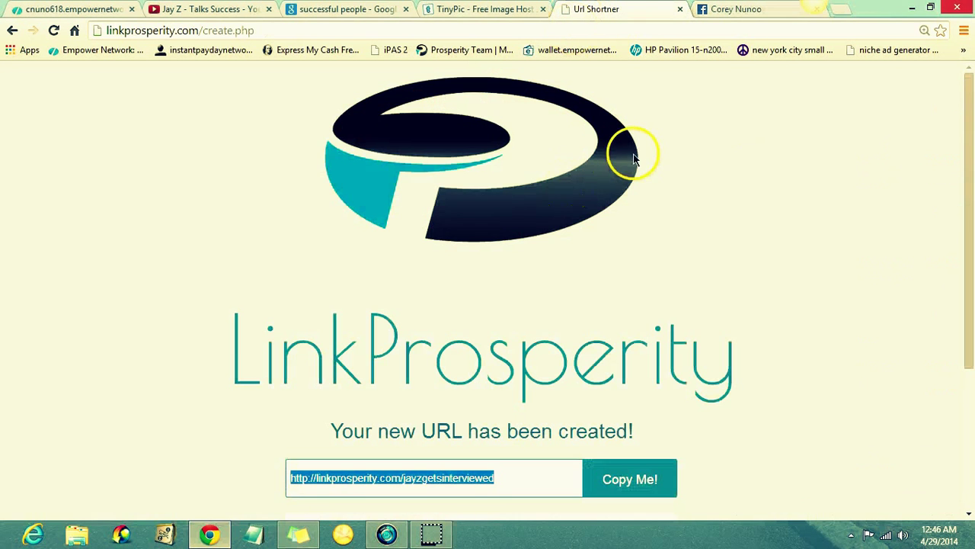
pyautogui.moveTo(966, 153); pyautogui.dragTo(967, 249)
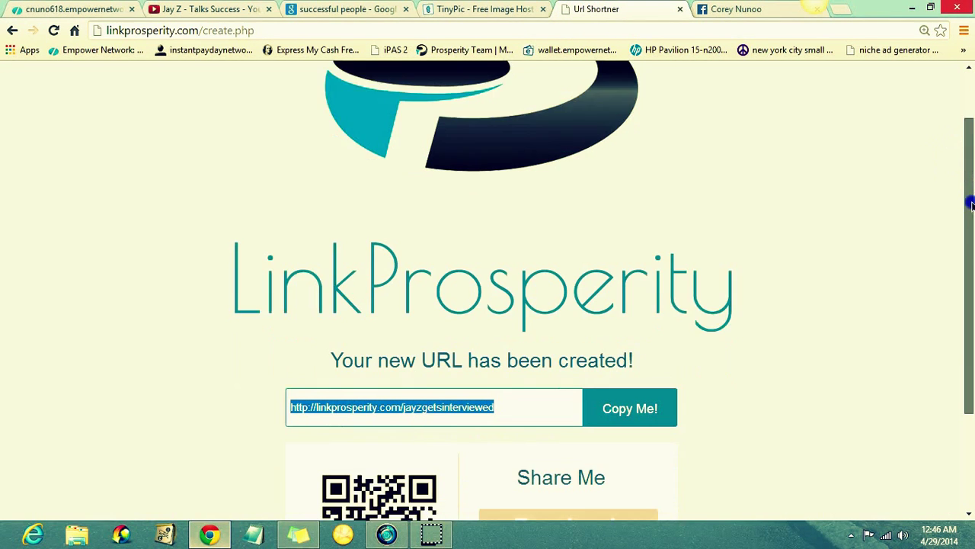
pyautogui.click(680, 10)
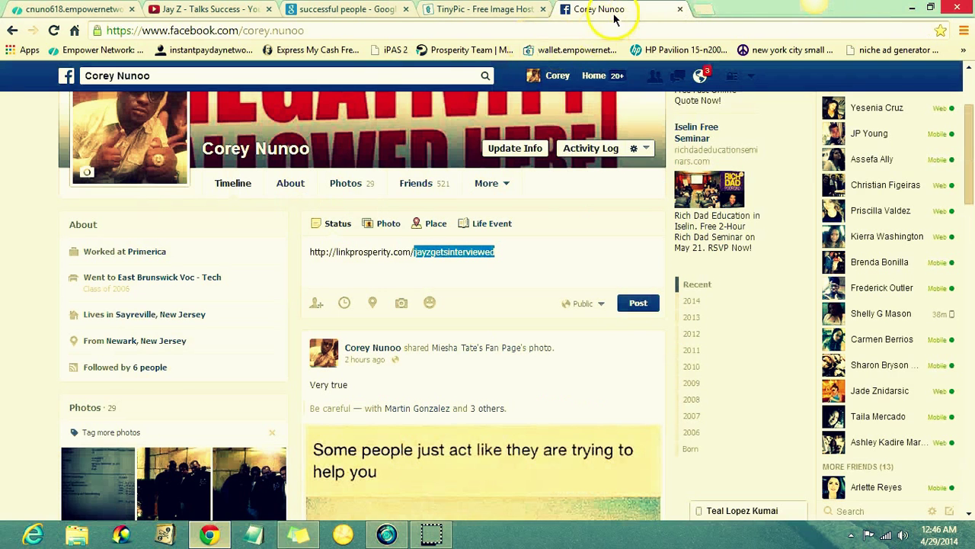
# Step: Load TinyPic and the LinkProsperity shortener in a new browser tab
pyautogui.click(701, 9)
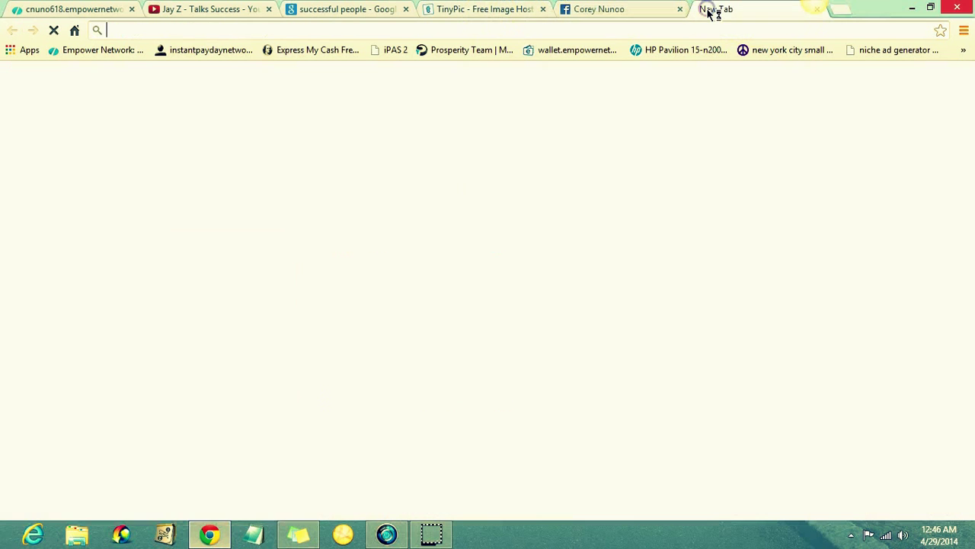
pyautogui.click(963, 49)
pyautogui.click(738, 283)
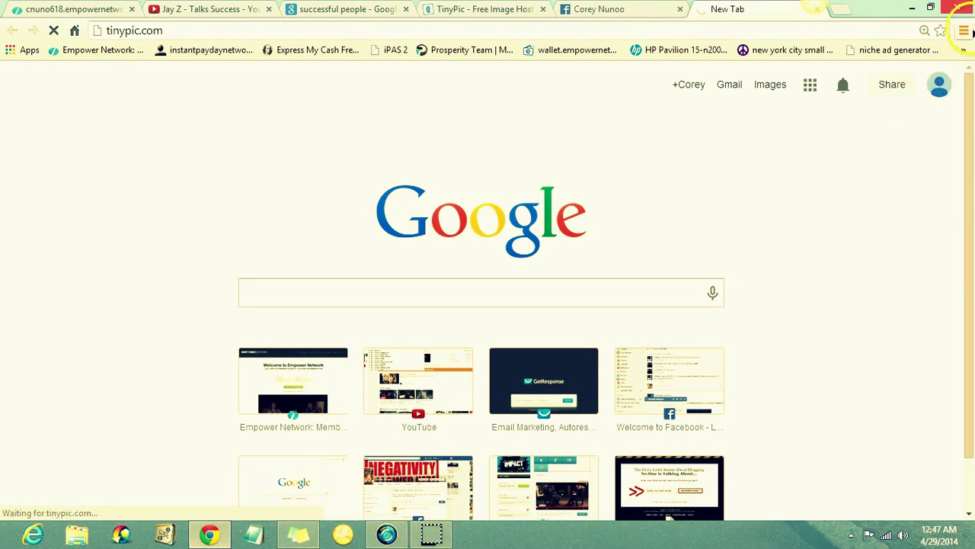
pyautogui.click(964, 50)
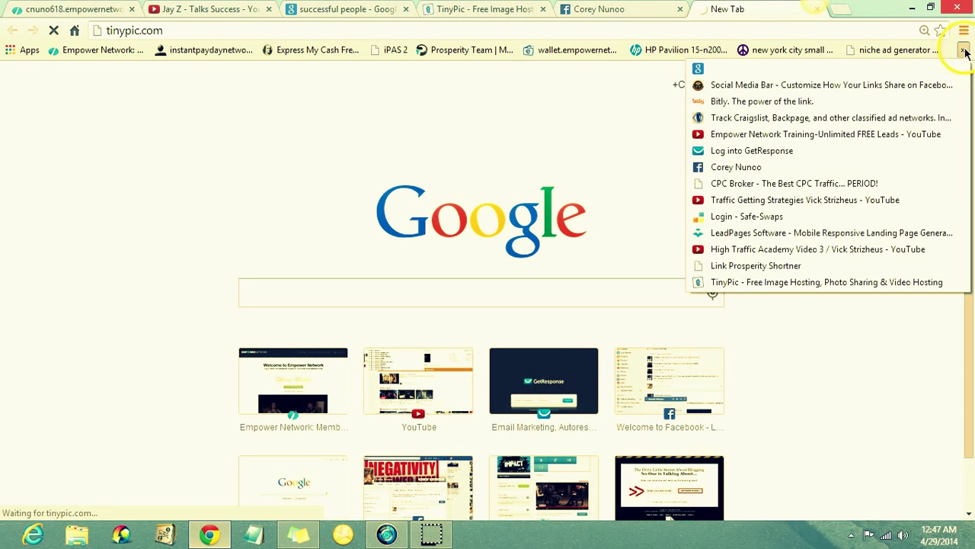
pyautogui.click(725, 267)
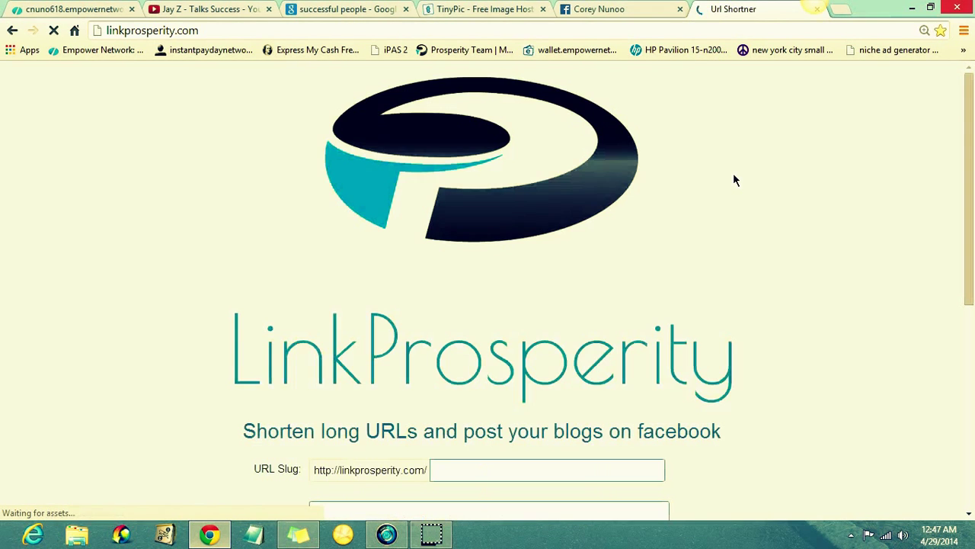
# Step: Set the slug to JAYZGETSINTERVIEWD and paste the Jay Z blog post address as destination
pyautogui.moveTo(969, 102); pyautogui.dragTo(963, 143)
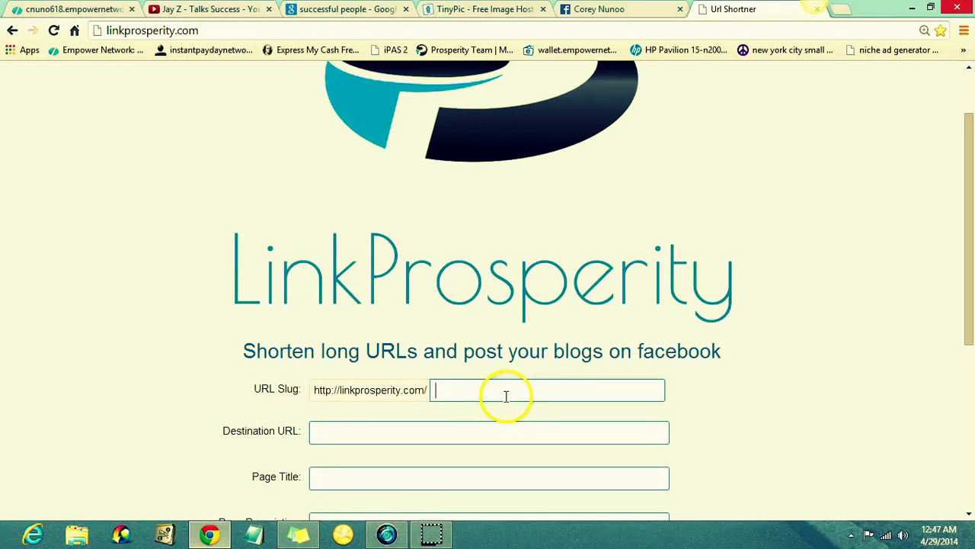
pyautogui.write('JAYZGETSINTER')
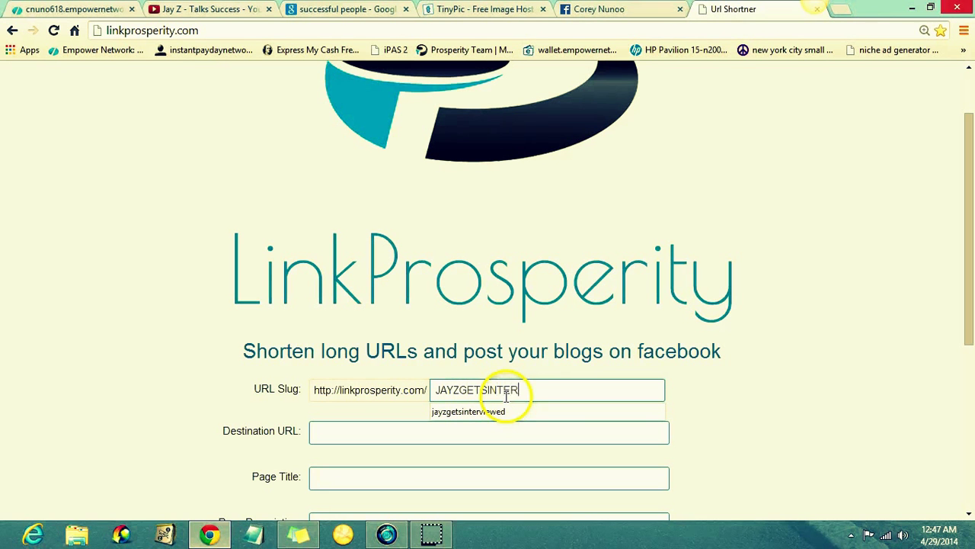
pyautogui.write('VIEWD')
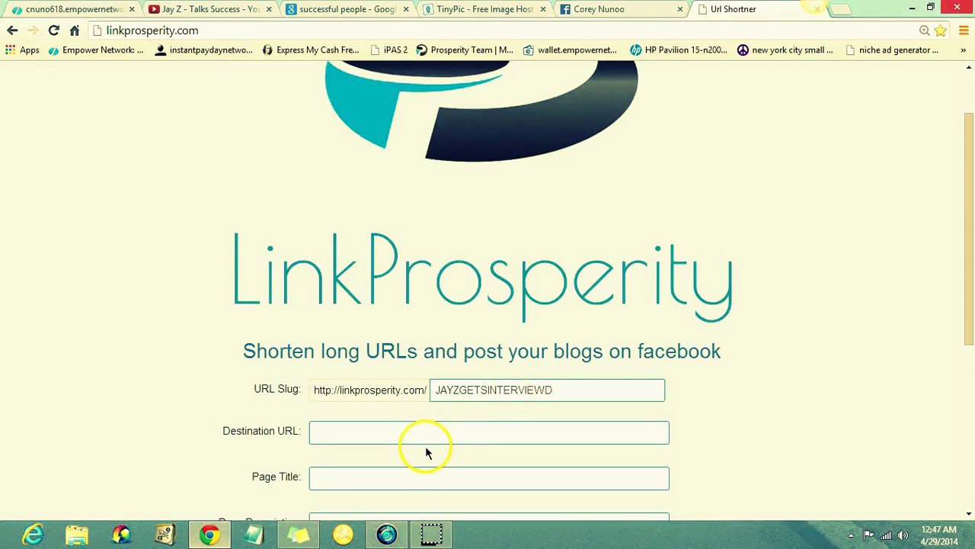
pyautogui.click(422, 438)
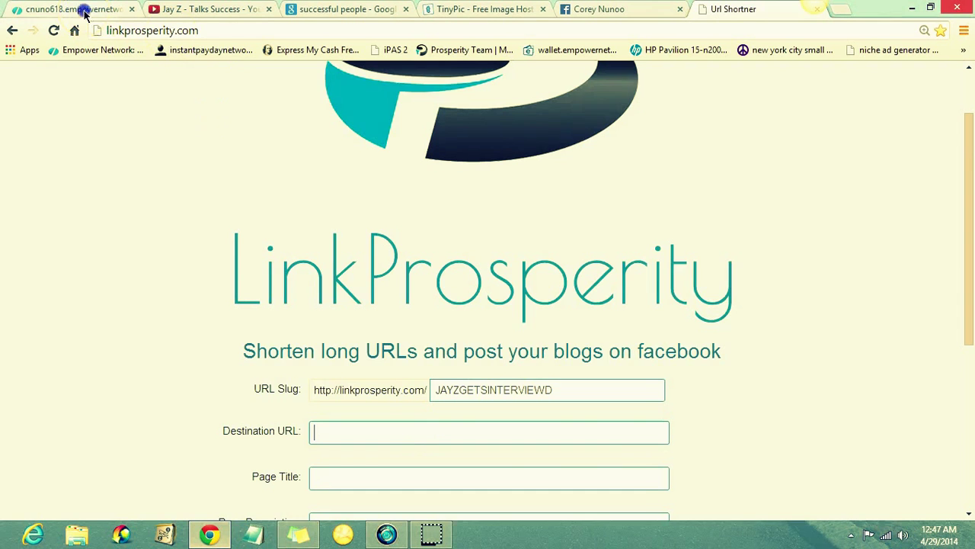
pyautogui.click(80, 9)
pyautogui.click(201, 34)
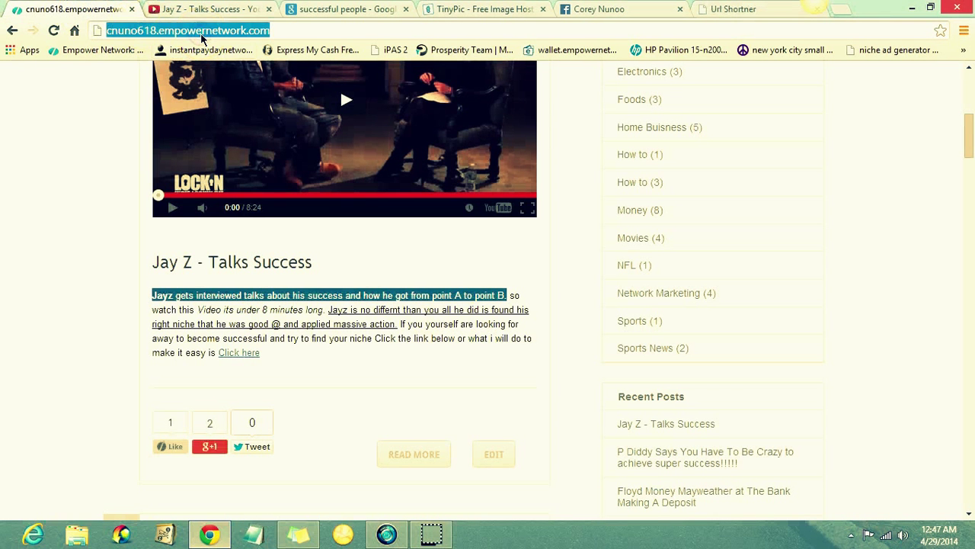
pyautogui.click(609, 9)
pyautogui.click(733, 9)
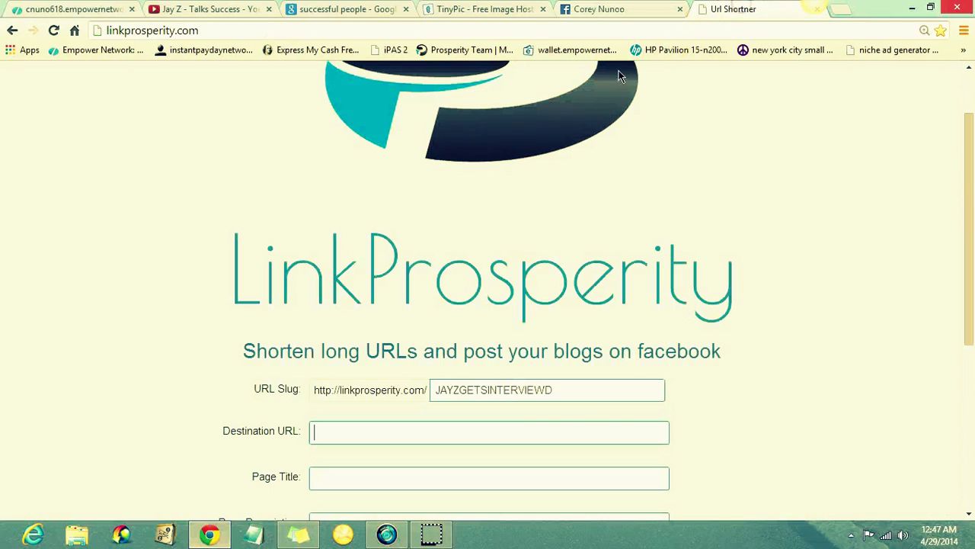
pyautogui.write('http://cnuno618.empowernetwork.com/')
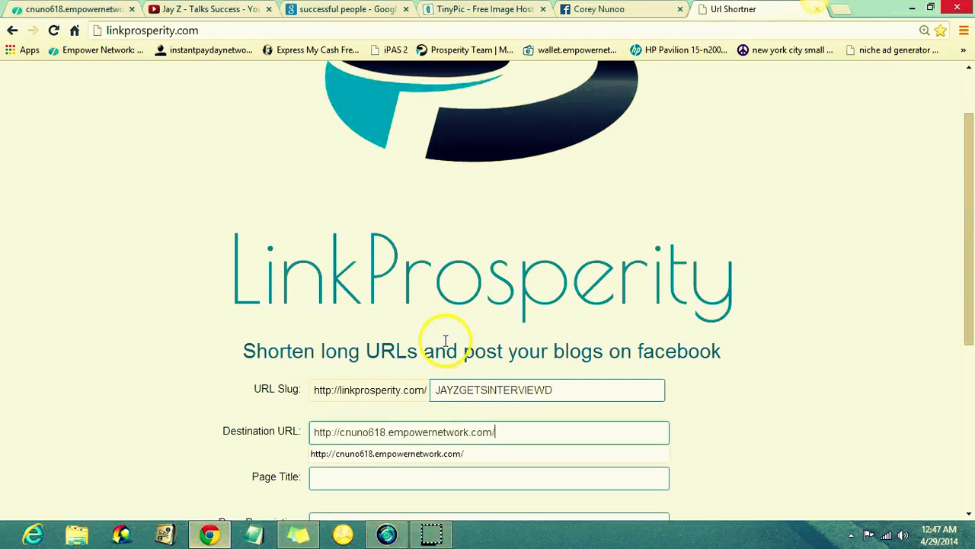
# Step: Fill in the title 'Jay Z - Talks Success' and the saved Jay-Z interview description
pyautogui.click(445, 482)
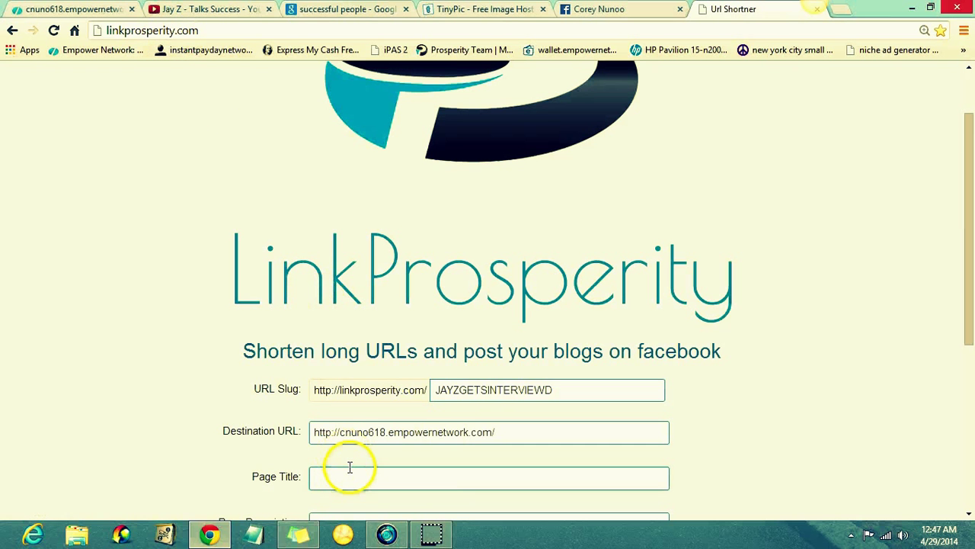
pyautogui.write('Ja')
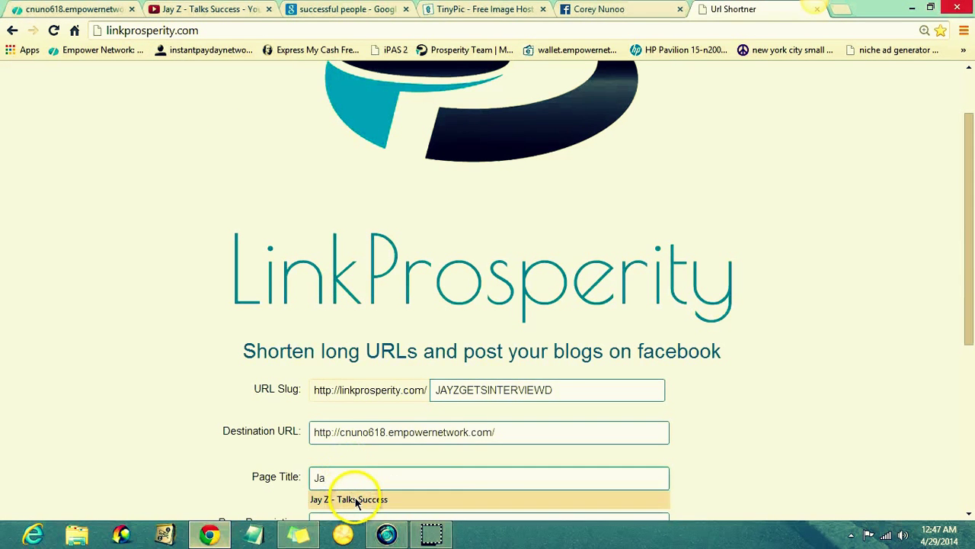
pyautogui.click(356, 501)
pyautogui.moveTo(969, 196); pyautogui.dragTo(966, 266)
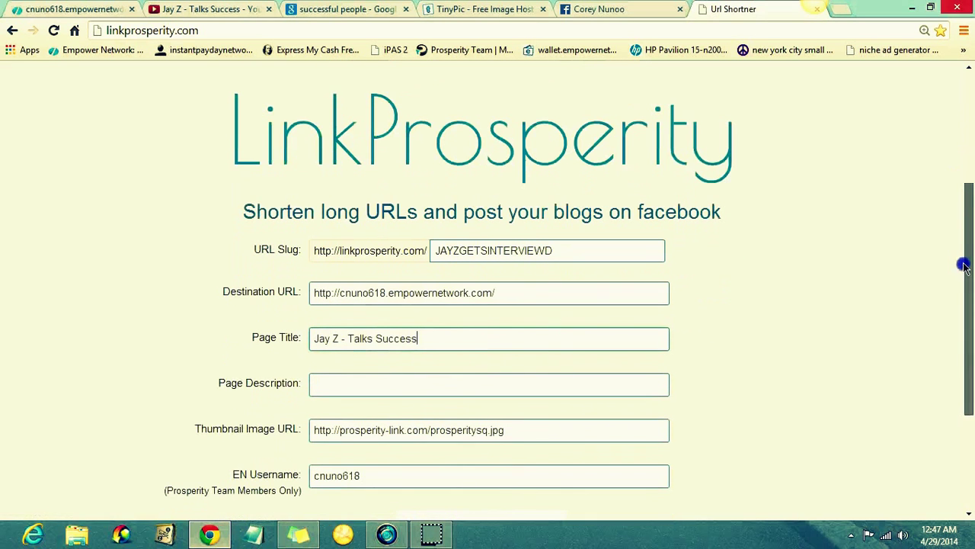
pyautogui.rightClick(383, 388)
pyautogui.click(330, 392)
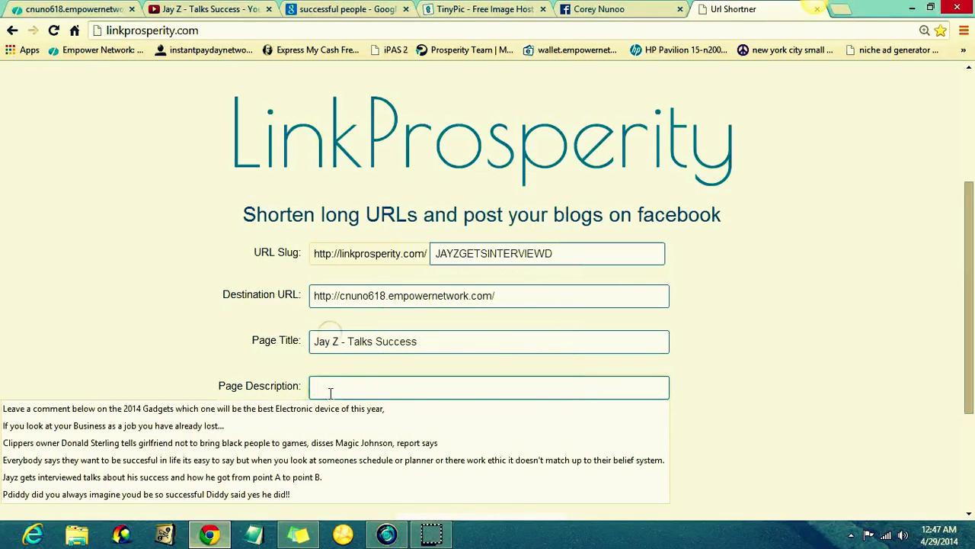
pyautogui.write('j')
pyautogui.click(340, 409)
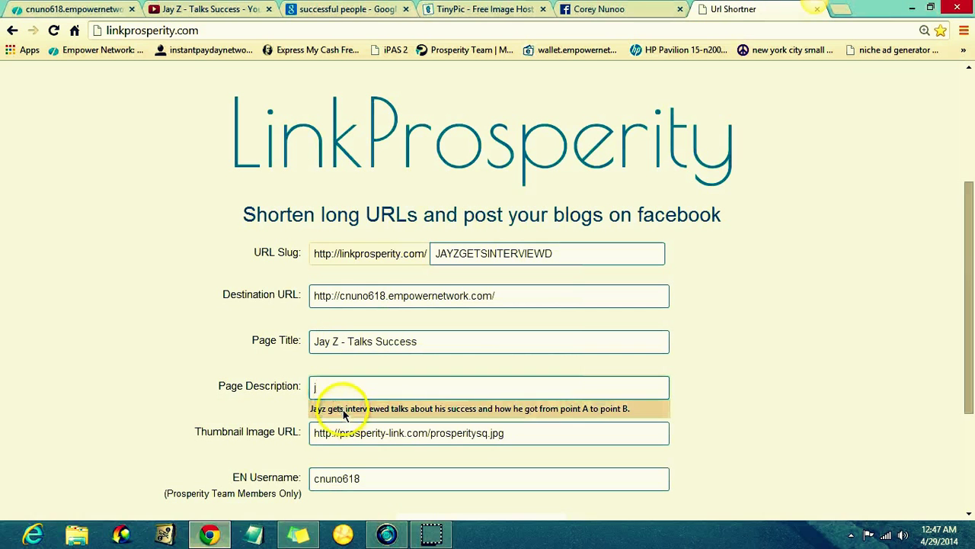
pyautogui.click(343, 410)
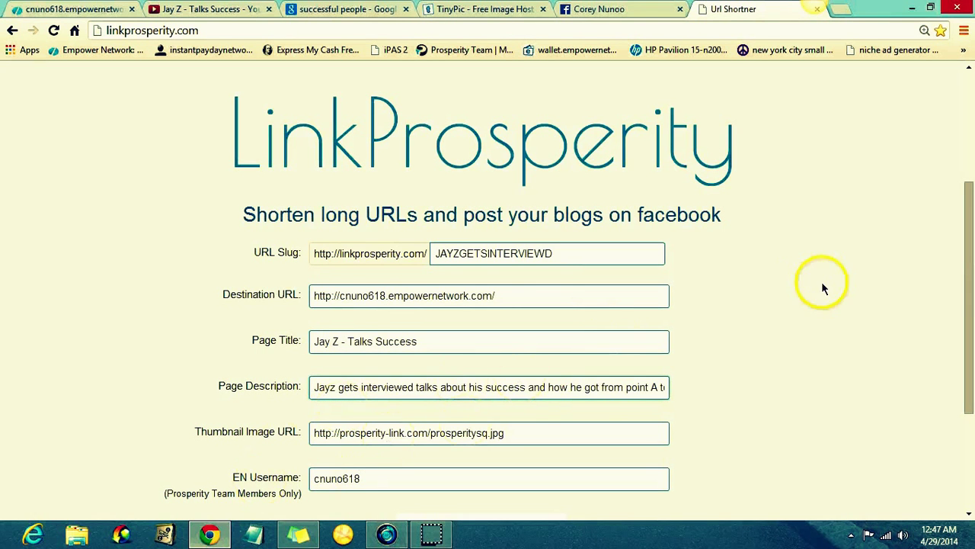
# Step: Delete the old address from the Thumbnail Image URL field
pyautogui.moveTo(968, 218); pyautogui.dragTo(968, 282)
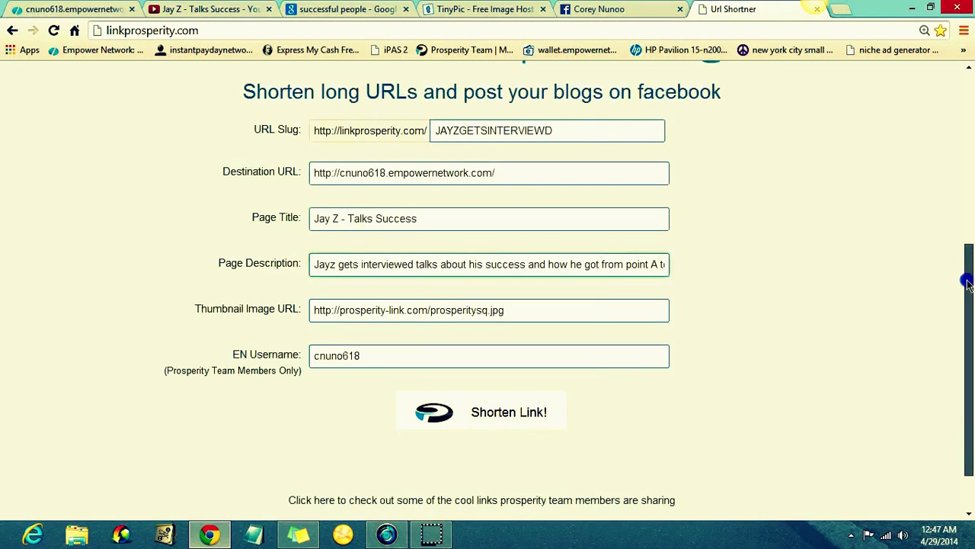
pyautogui.click(595, 320)
pyautogui.tripleClick(551, 316)
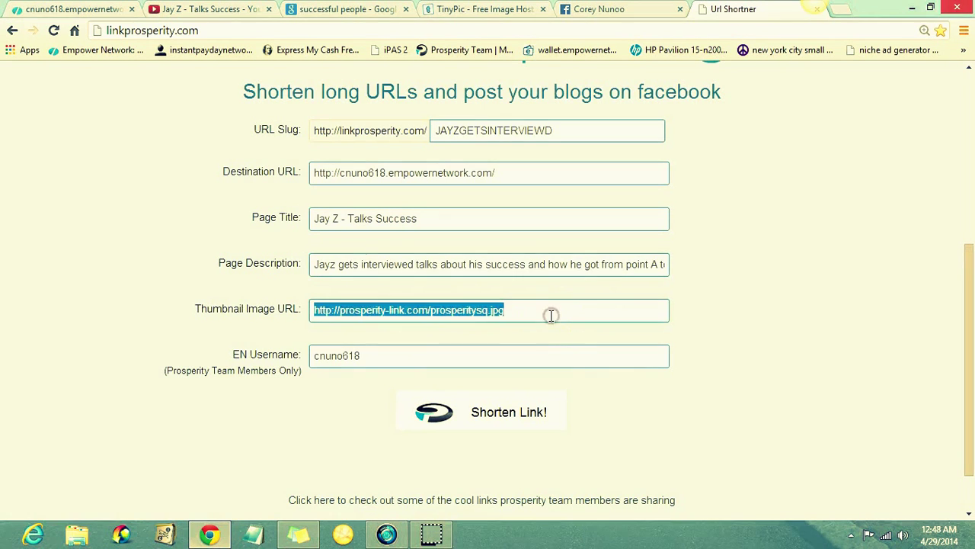
pyautogui.press('BackSpace')
# Step: Paste TinyPic's direct image link into the Thumbnail Image URL field
pyautogui.click(472, 9)
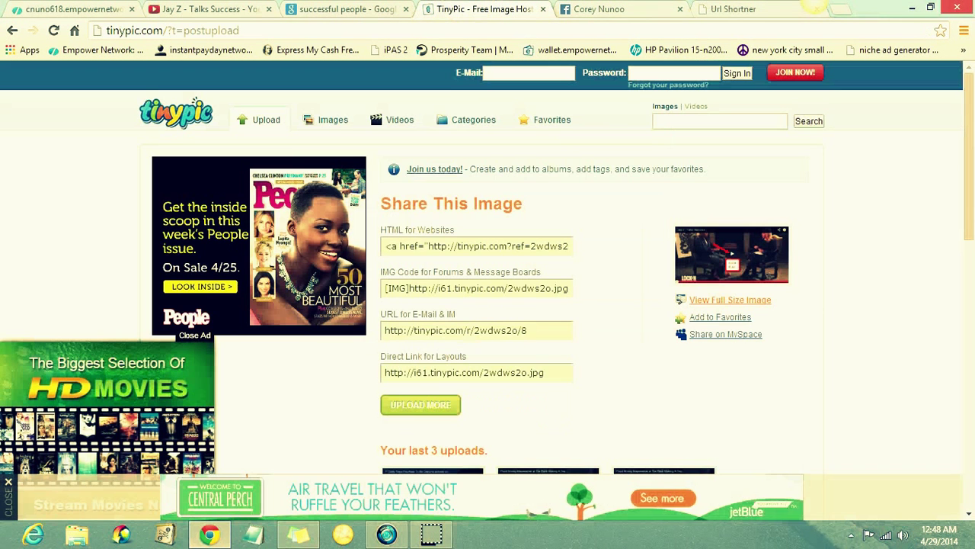
pyautogui.rightClick(446, 377)
pyautogui.click(433, 374)
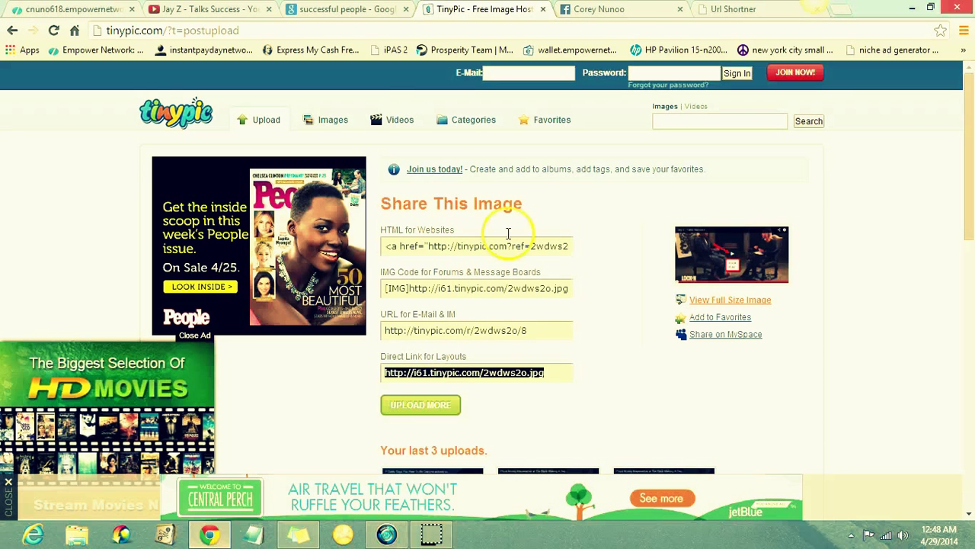
pyautogui.click(732, 10)
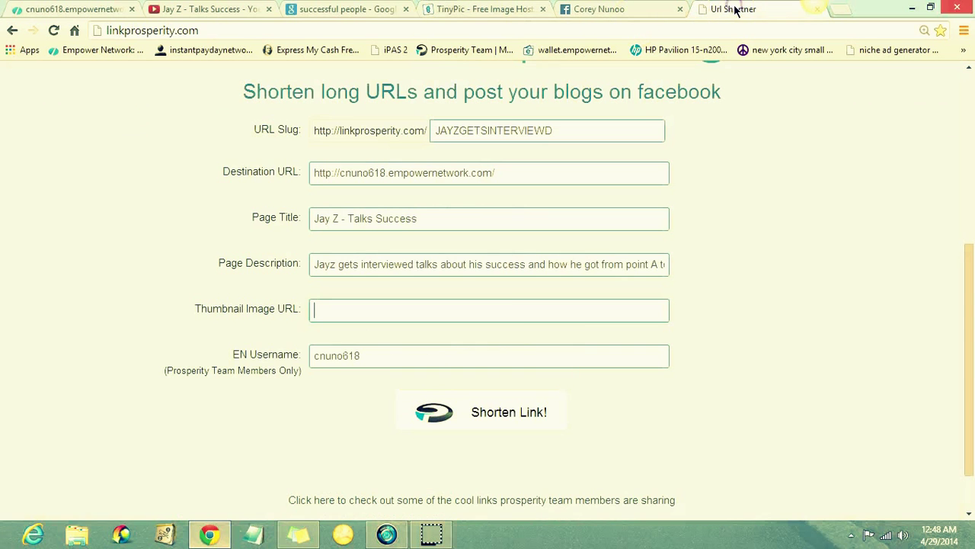
pyautogui.click(452, 305)
pyautogui.write('http://i61.tinypic.com/2wdws2o.jpg')
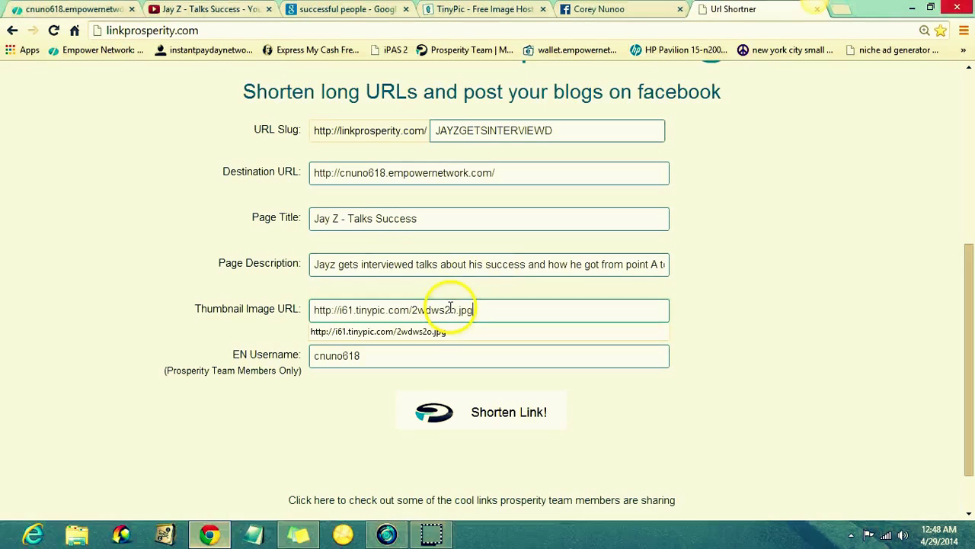
pyautogui.click(732, 367)
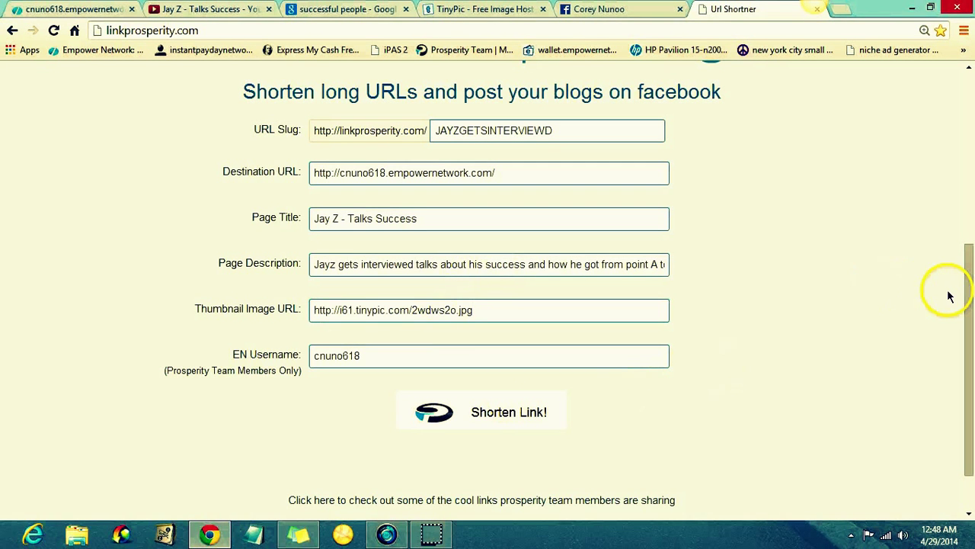
# Step: Shorten the link and select the new linkprosperity.com/JAYZGETSINTERVIEWD URL
pyautogui.moveTo(969, 293); pyautogui.dragTo(969, 335)
pyautogui.click(468, 352)
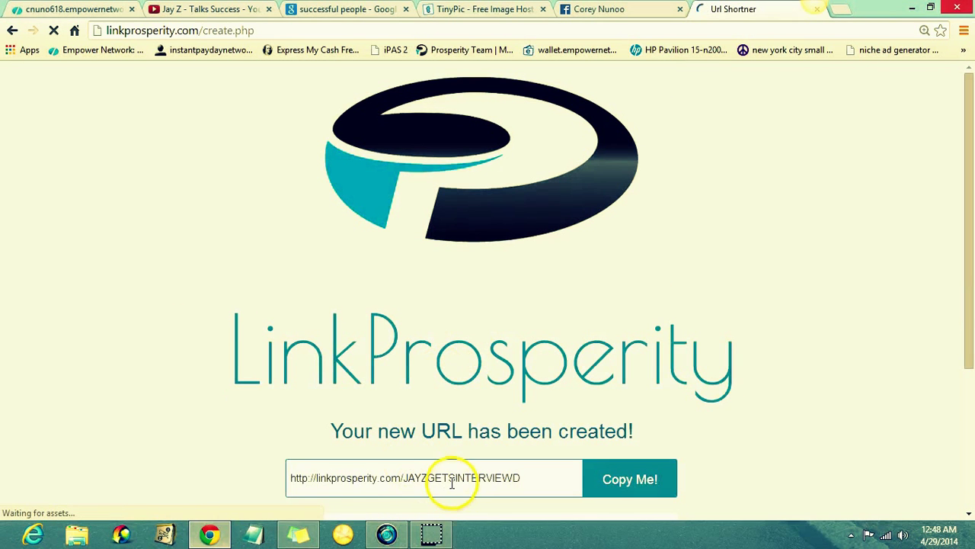
pyautogui.tripleClick(451, 482)
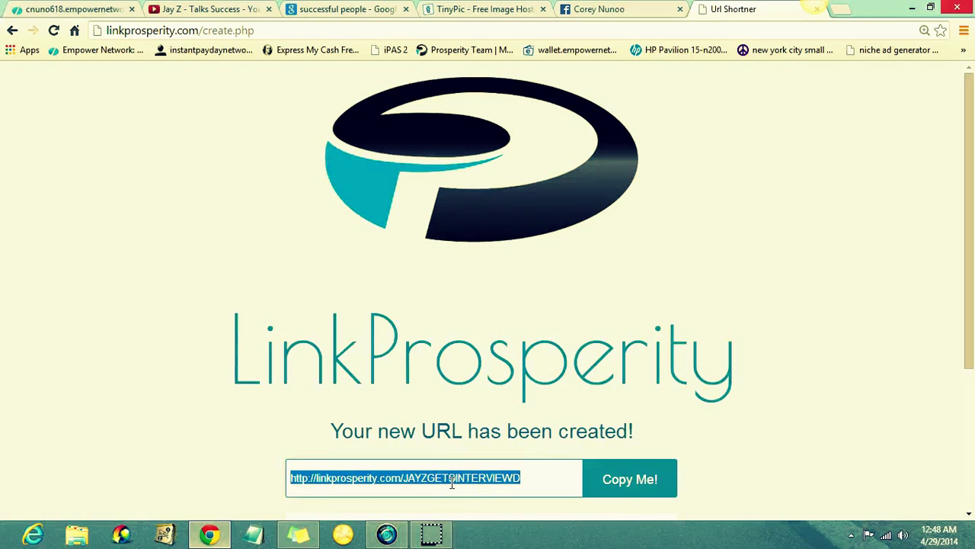
# Step: Clear the old link from the Facebook status and reload the profile page
pyautogui.click(591, 9)
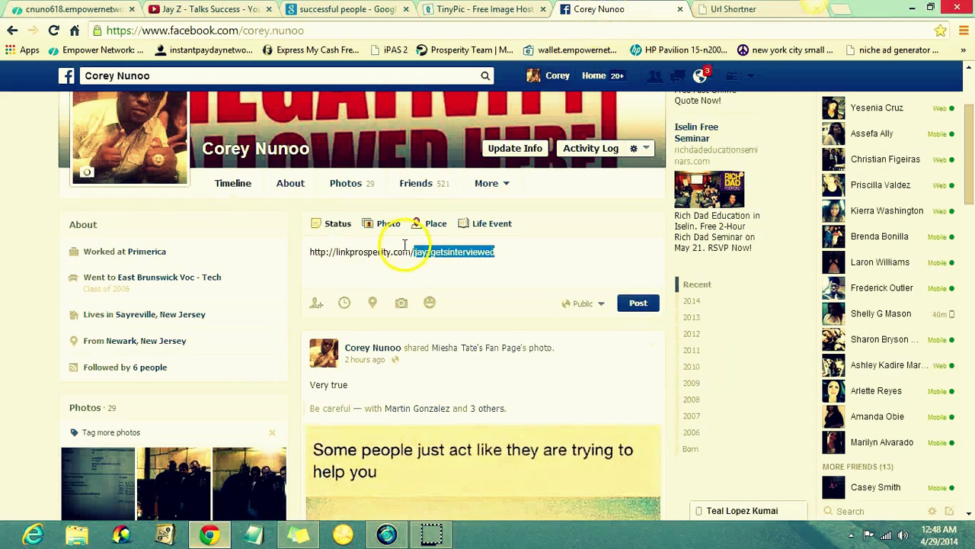
pyautogui.rightClick(521, 260)
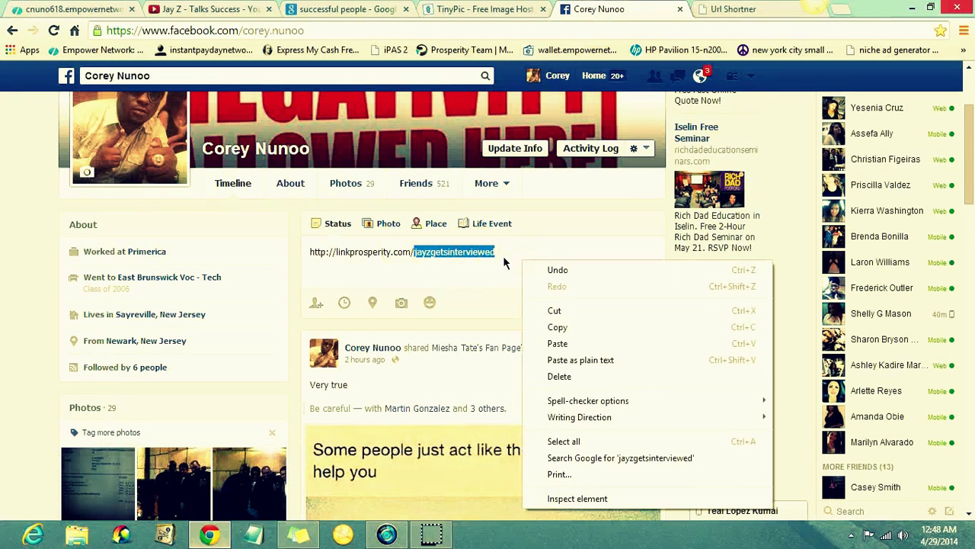
pyautogui.press('Escape')
pyautogui.press('BackSpace')
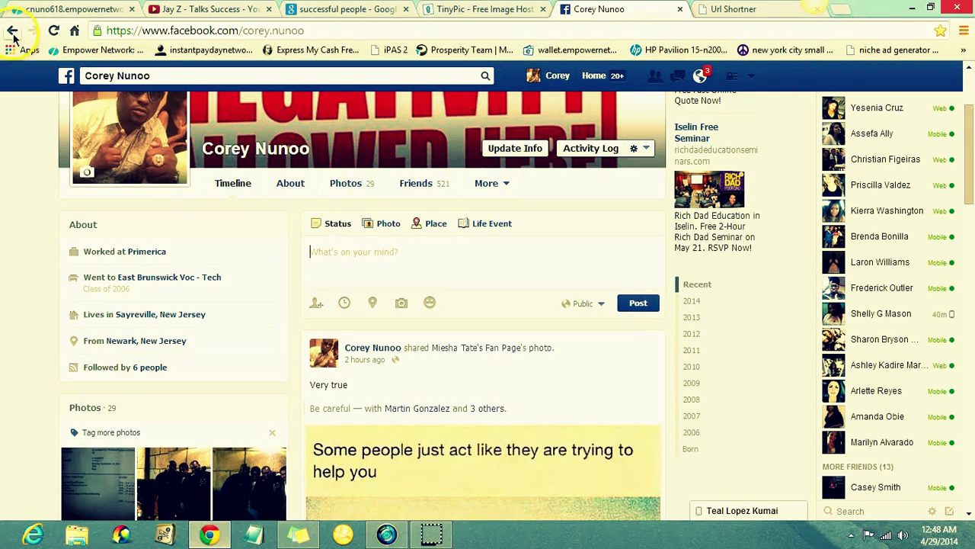
pyautogui.click(54, 31)
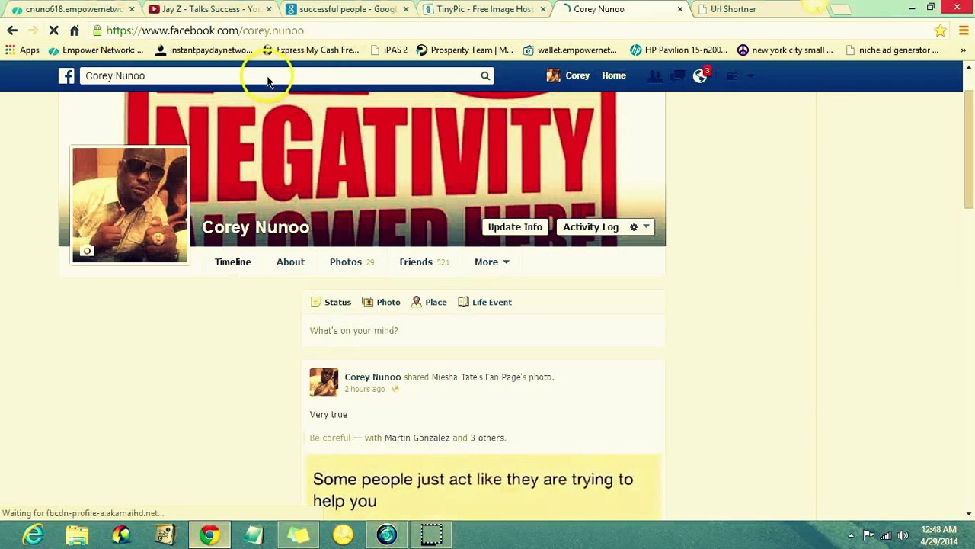
# Step: Paste the new short link into a fresh status box
pyautogui.scroll(-1, 354, 336)
pyautogui.rightClick(354, 335)
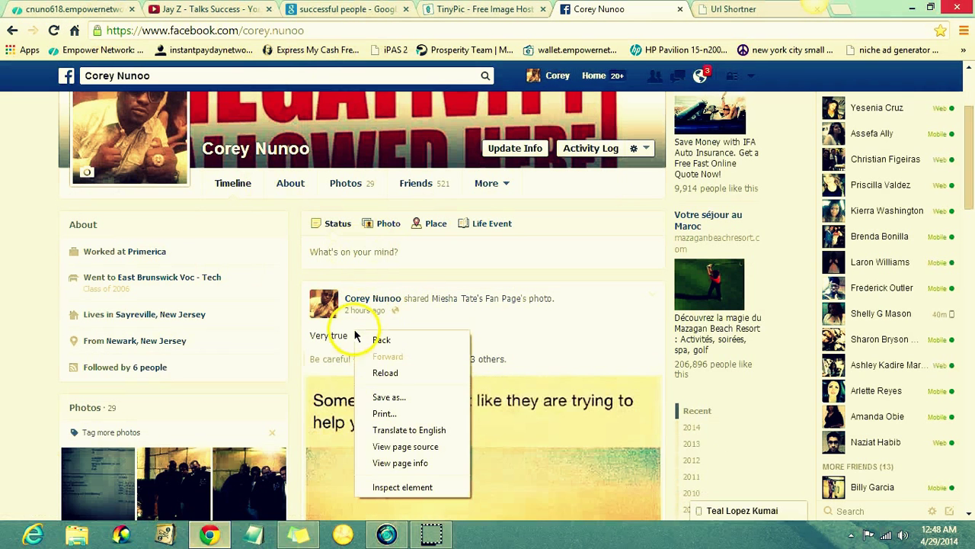
pyautogui.click(381, 254)
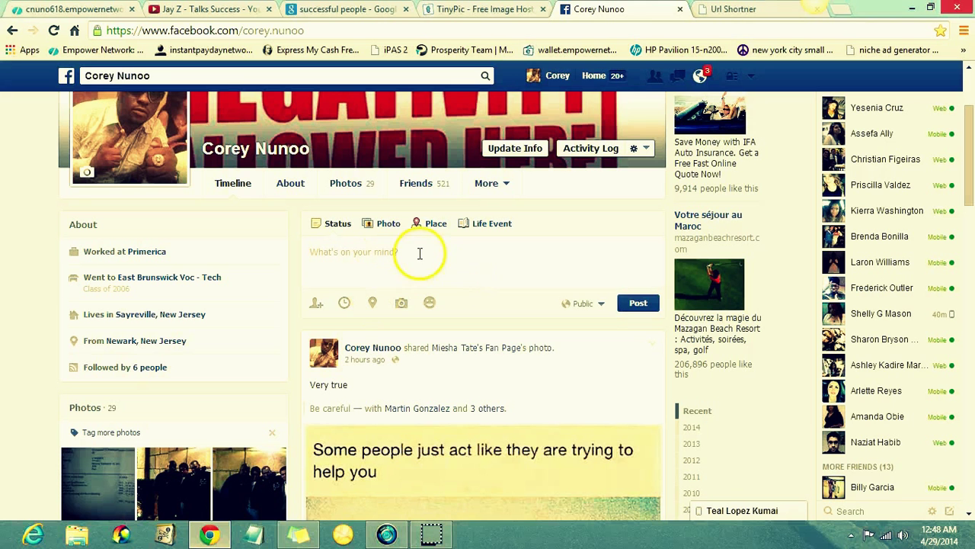
pyautogui.click(385, 253)
pyautogui.write('http://linkprosperity.com/JAYZGETSINTERVIEWD')
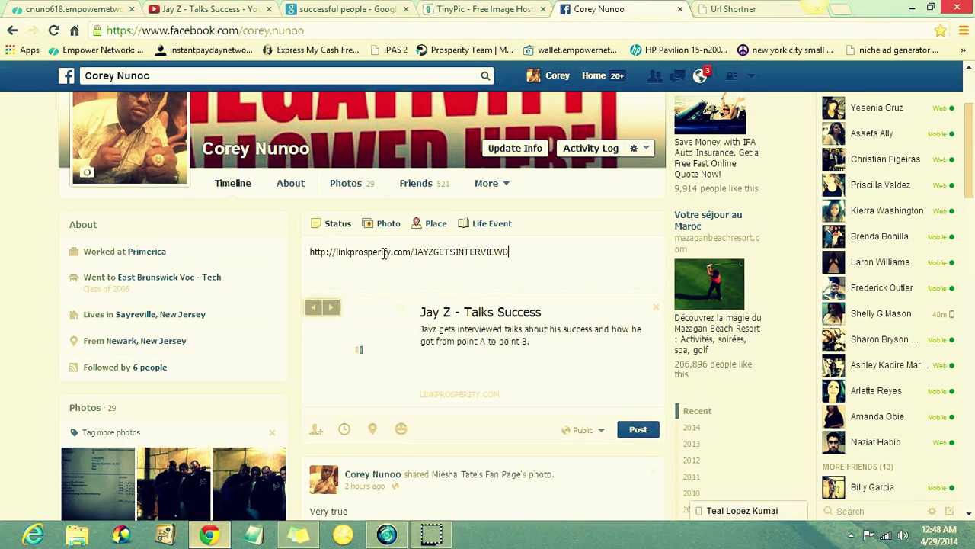
# Step: Type the caption 'Check out jayz interview on how he became successful…' before the link
pyautogui.click(307, 256)
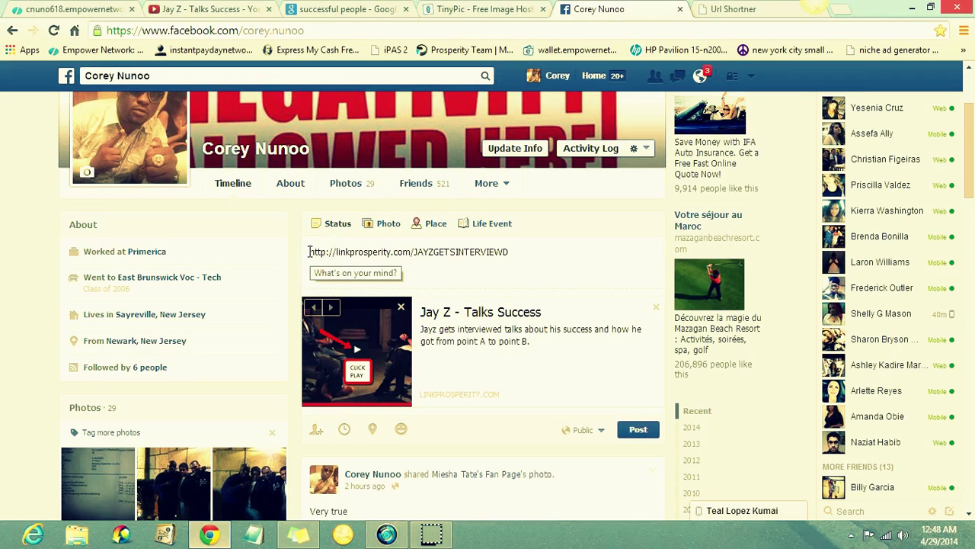
pyautogui.write('Check out jayz interview on how he')
pyautogui.press('Return')
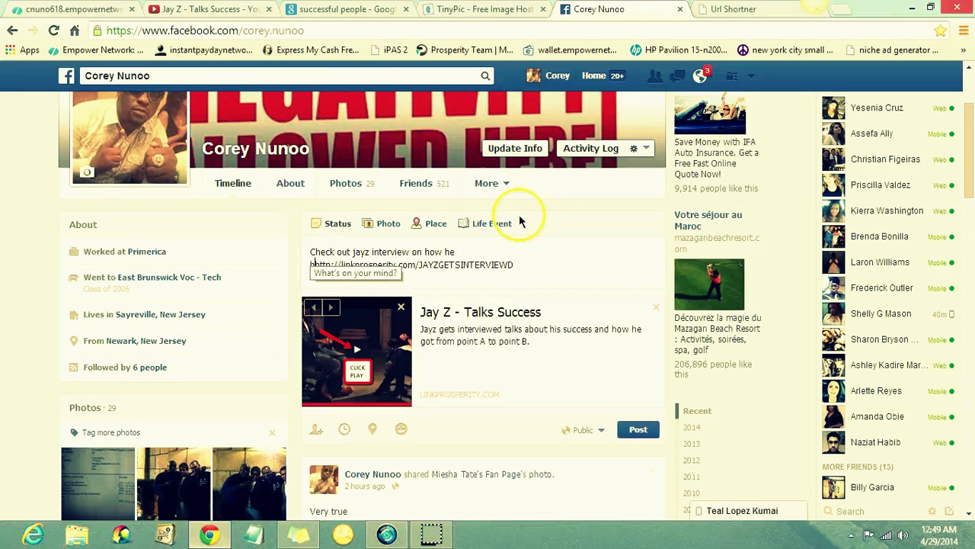
pyautogui.write('ecame successful ')
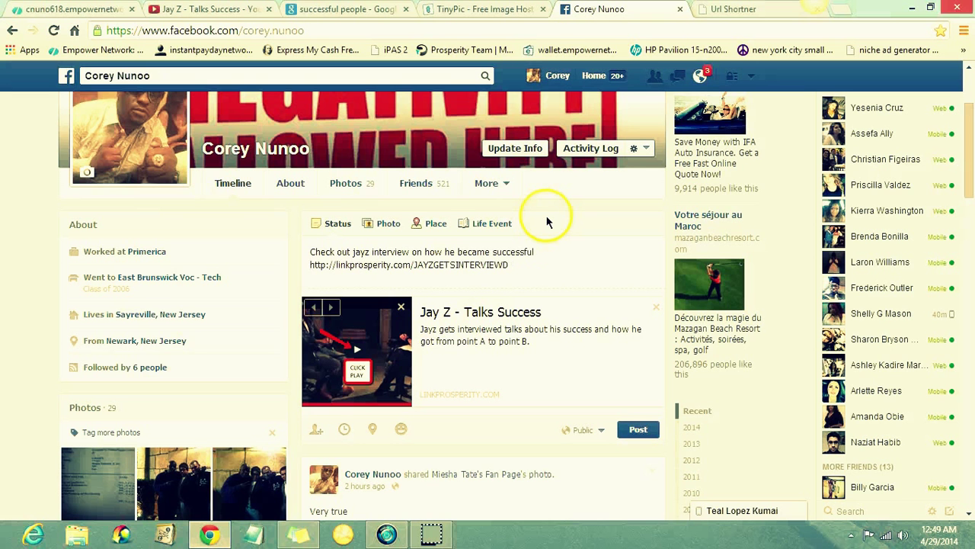
pyautogui.write('he is worht 450 milllion who would want to learn fromt he besth')
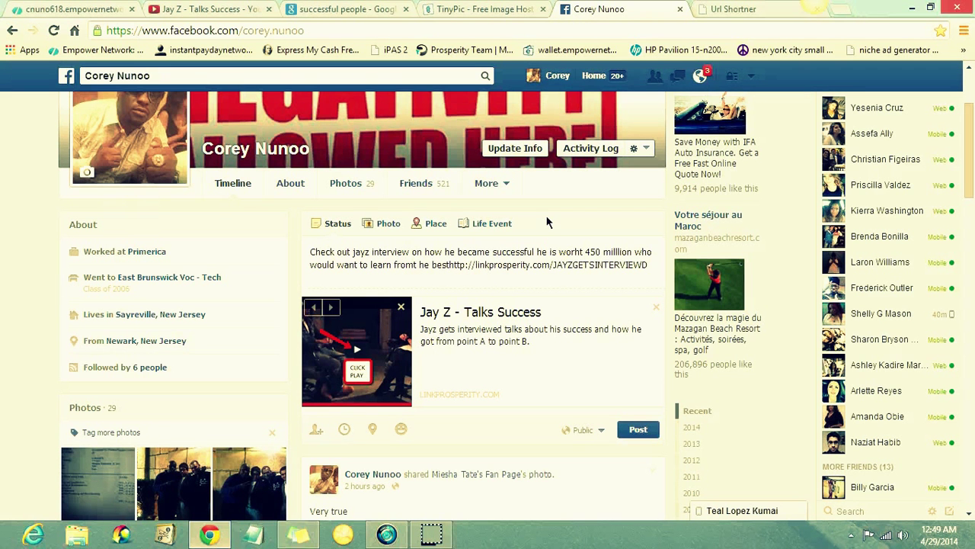
# Step: Post the status and answer the security check code
pyautogui.click(638, 433)
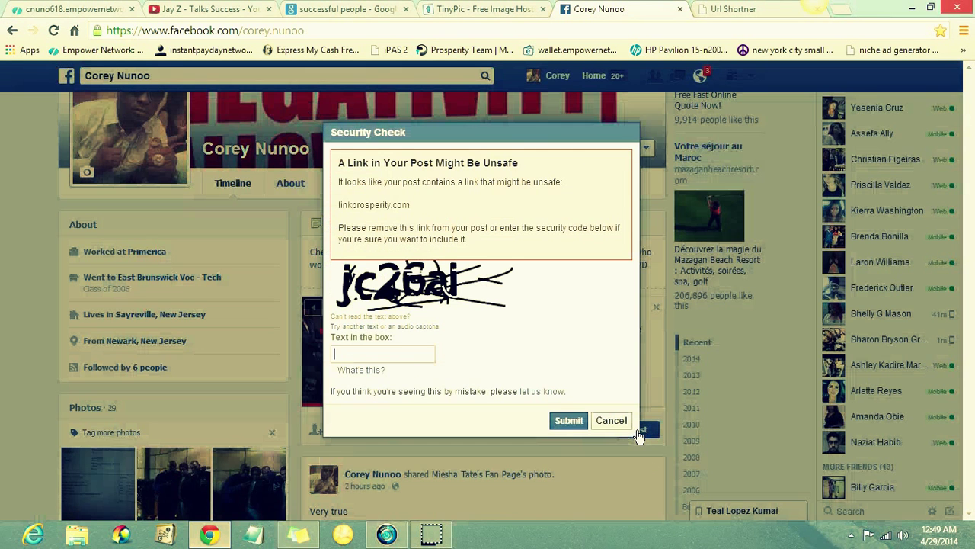
pyautogui.click(389, 356)
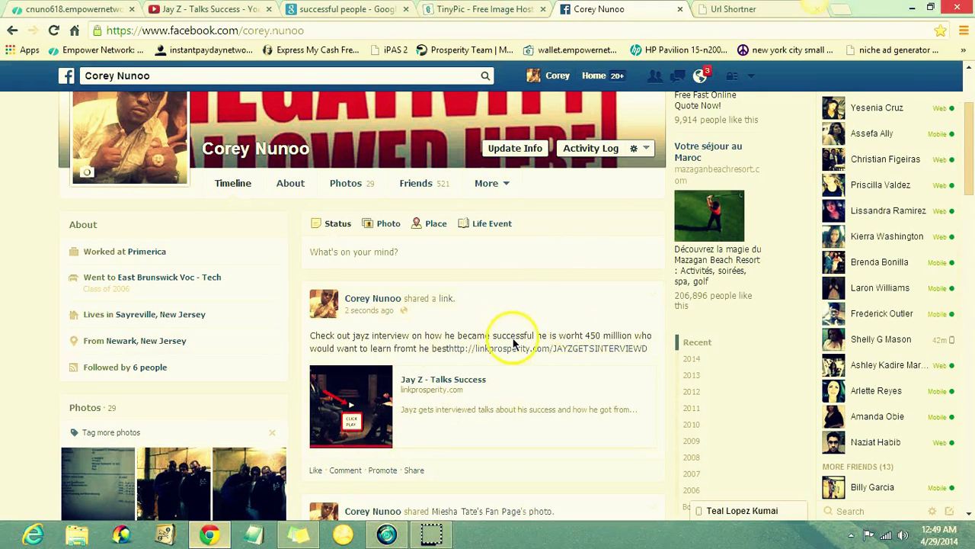
pyautogui.moveTo(967, 160)
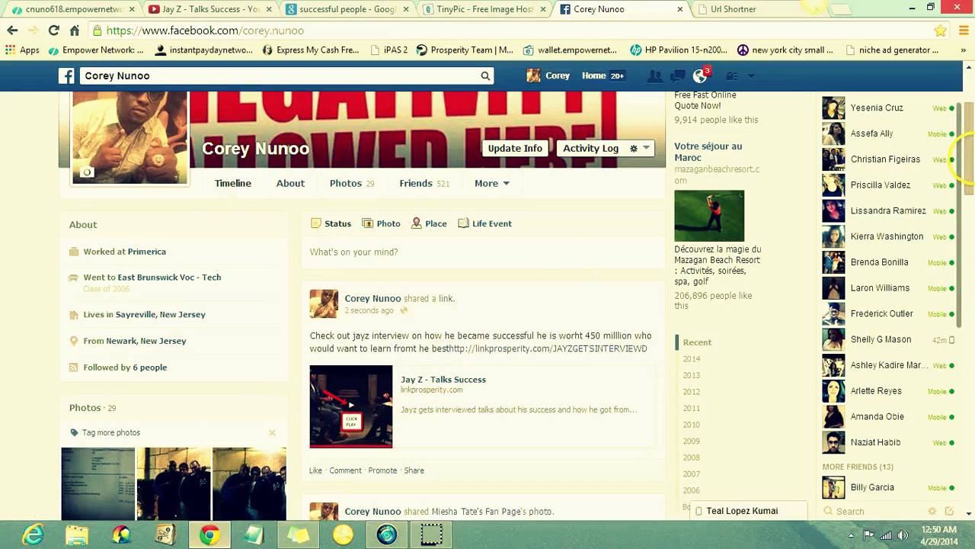
pyautogui.moveTo(972, 160); pyautogui.dragTo(968, 187)
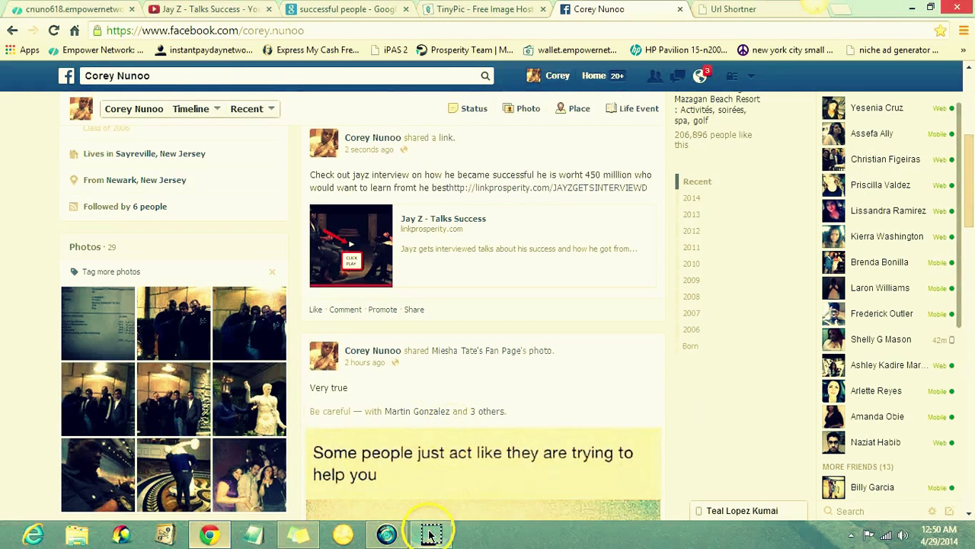